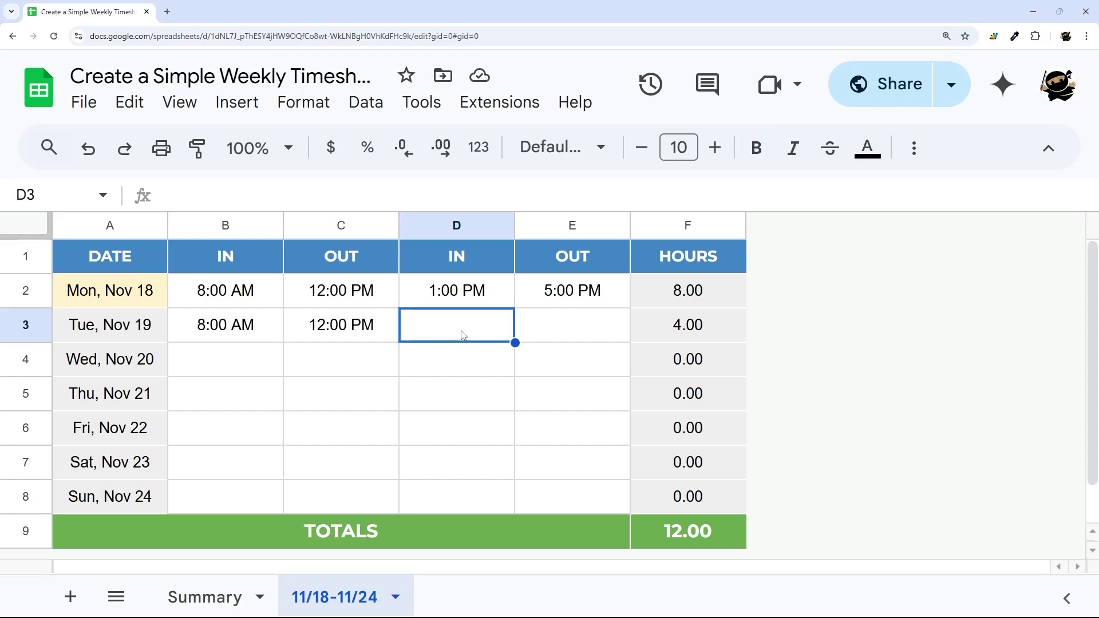
# Enter Tuesday's second shift as 1:00 PM IN and 4:30 PM OUT in D3 and E3
pyautogui.write('1p')
pyautogui.press('Tab')
pyautogui.write('4:30p')
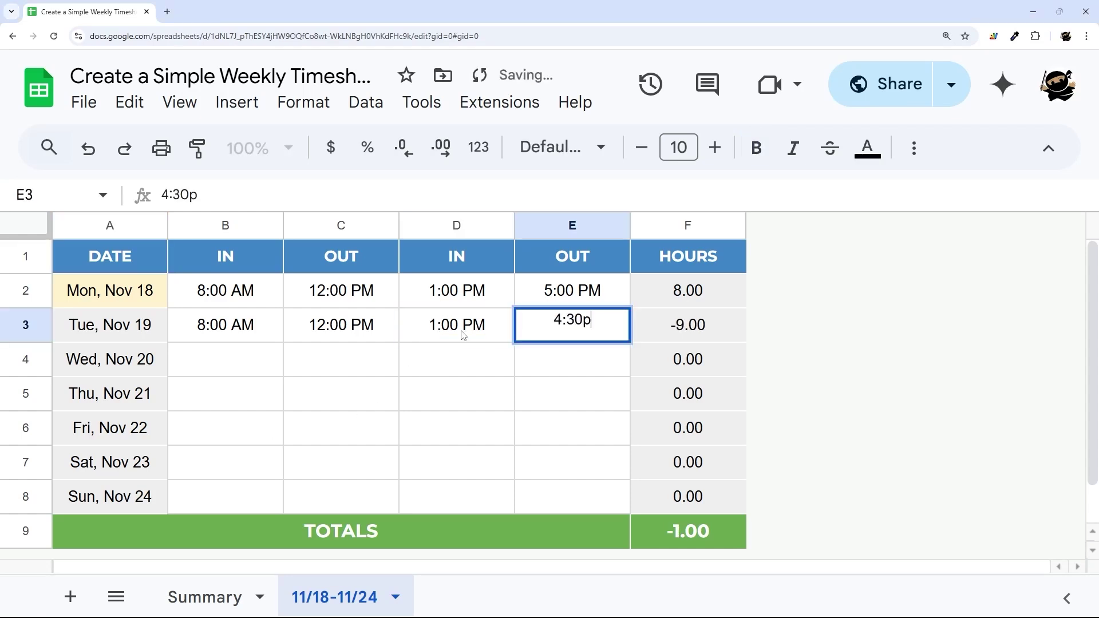
pyautogui.press('Return')
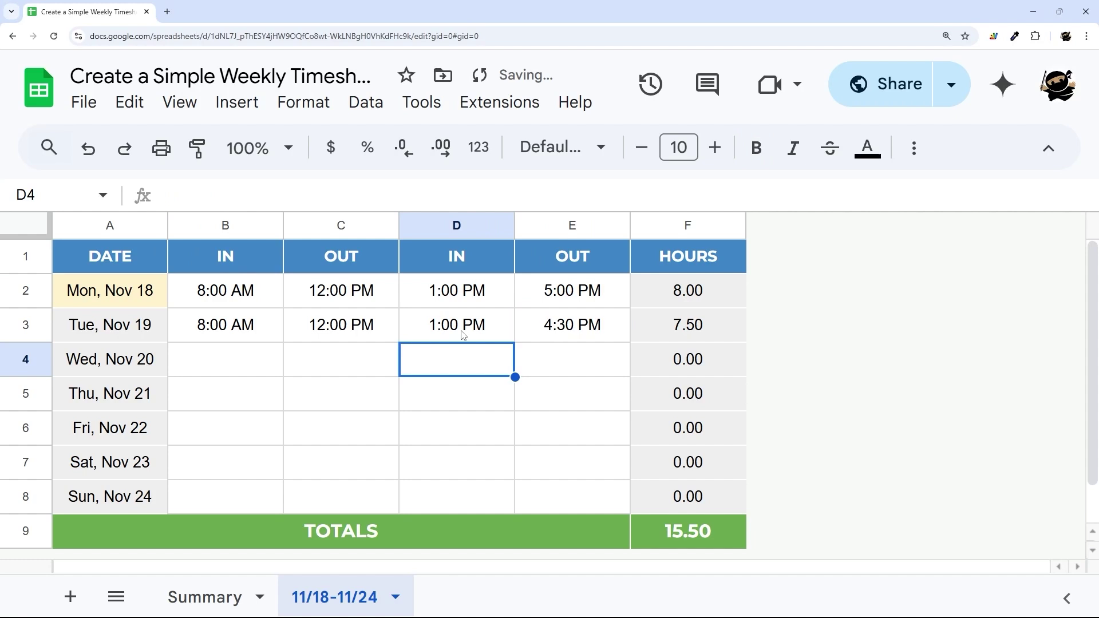
# Duplicate the 11/18-11/24 sheet and set the copy's A2 start date to November 25
pyautogui.click(271, 581)
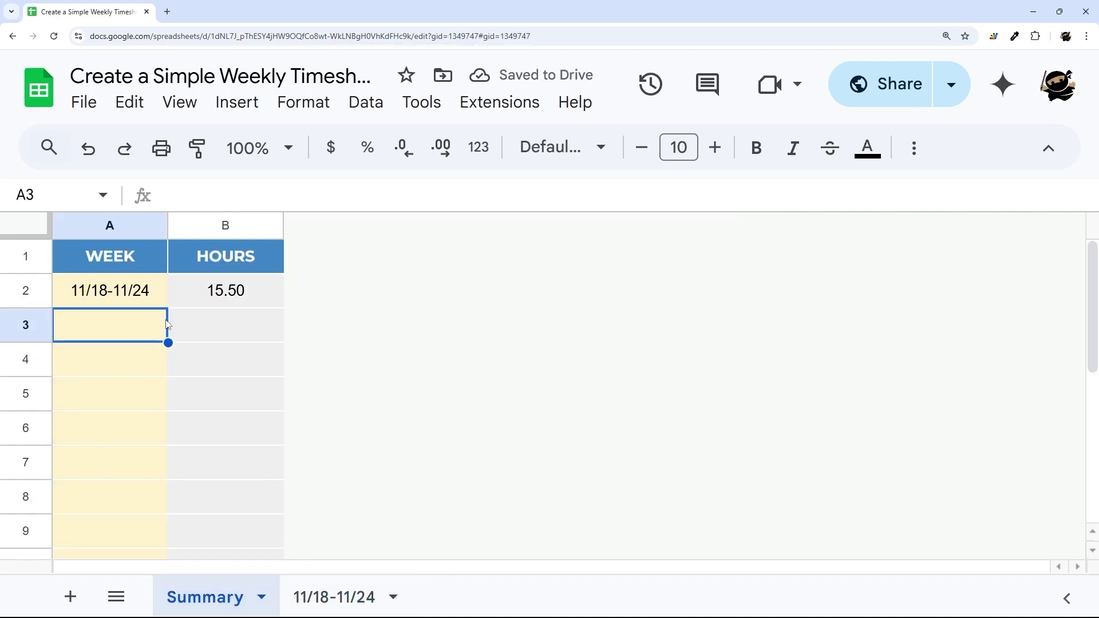
pyautogui.click(326, 597)
pyautogui.click(395, 597)
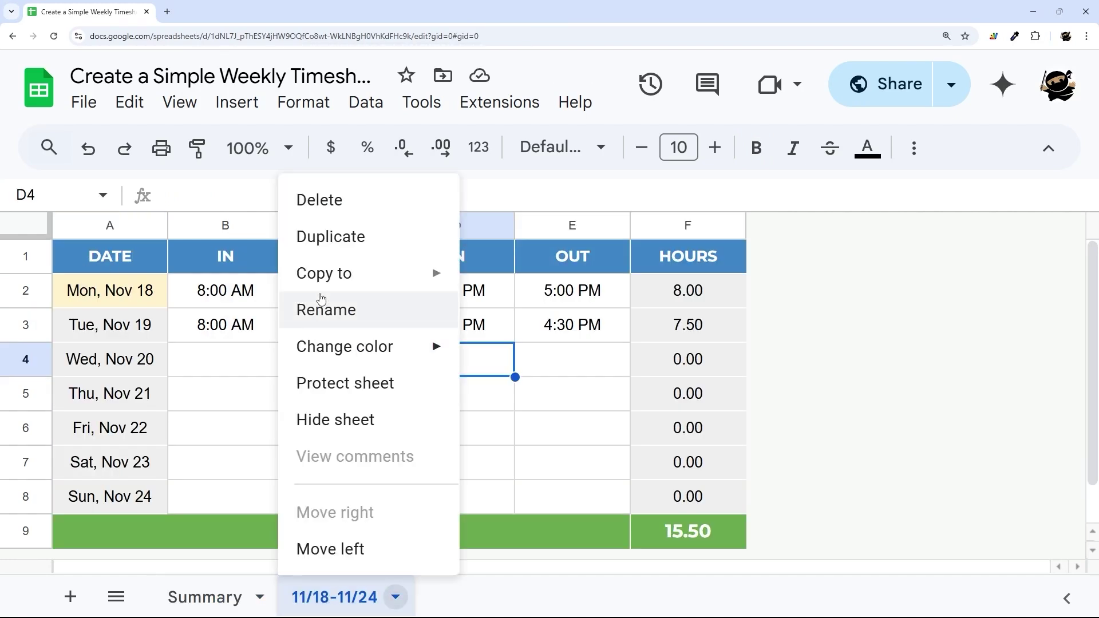
pyautogui.click(332, 252)
pyautogui.doubleClick(150, 307)
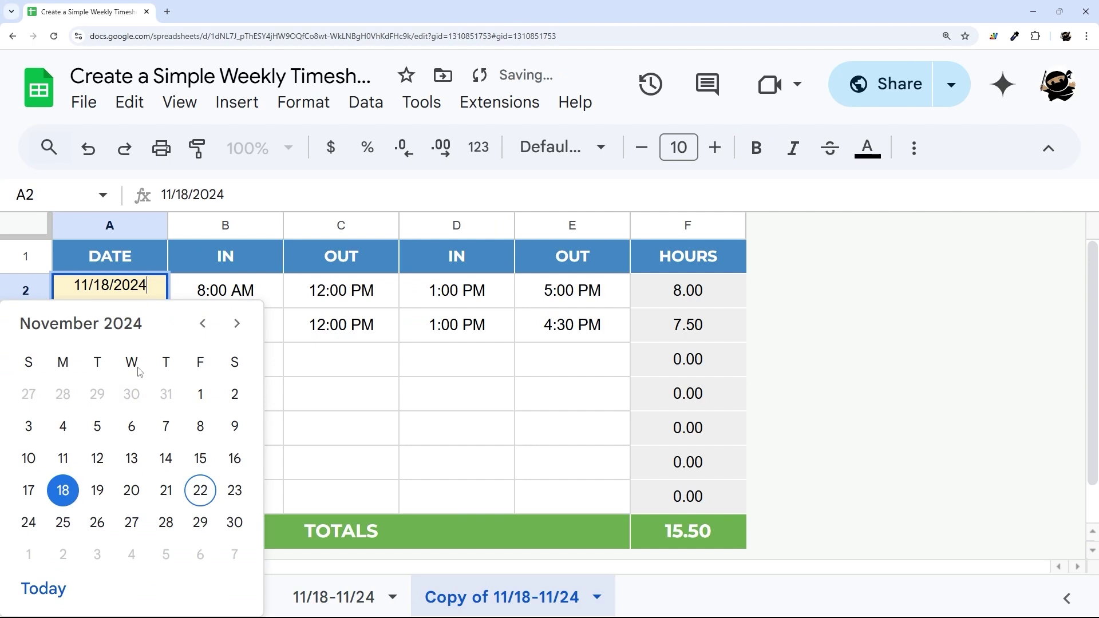
pyautogui.click(63, 523)
# Rename the copied sheet to '11/25-12/1'
pyautogui.rightClick(482, 596)
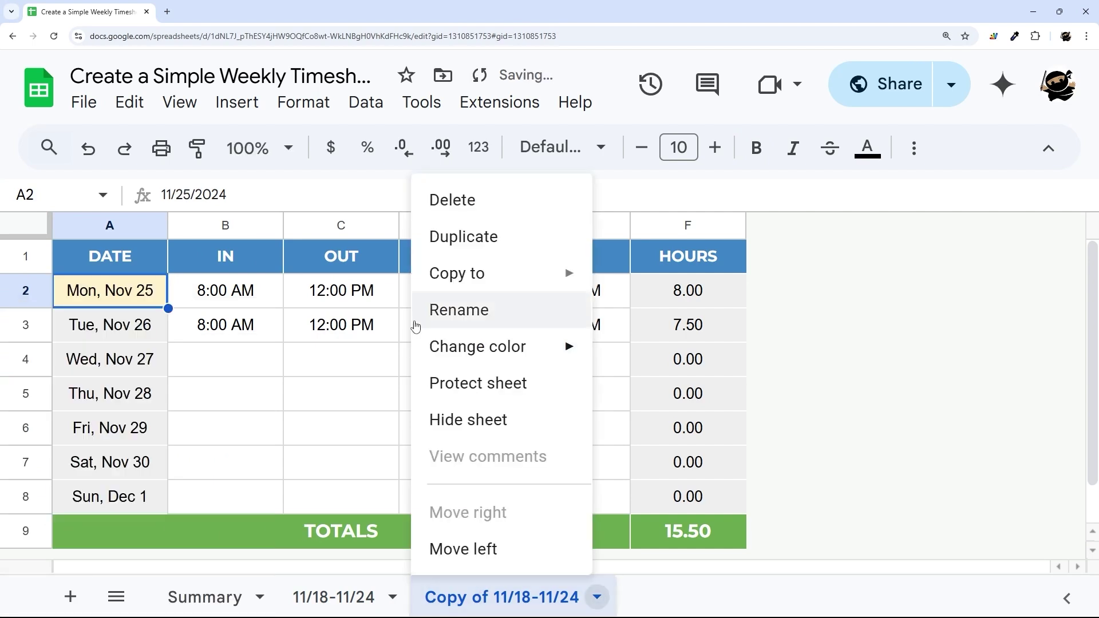
pyautogui.click(458, 310)
pyautogui.write('11/2')
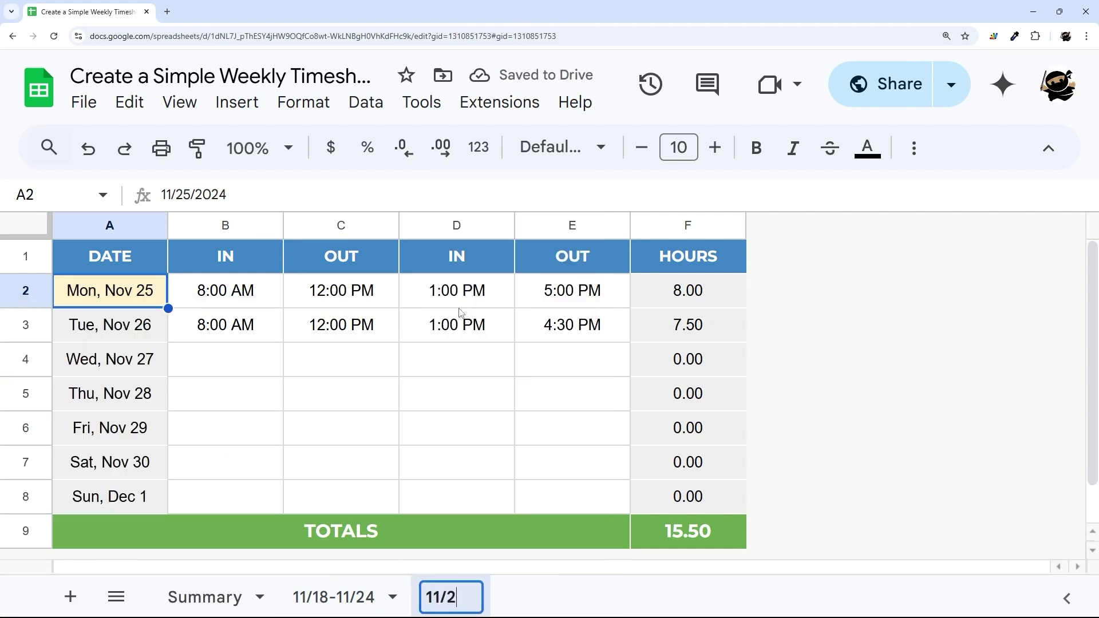
pyautogui.write('5-12/1')
pyautogui.press('Return')
pyautogui.rightClick(458, 597)
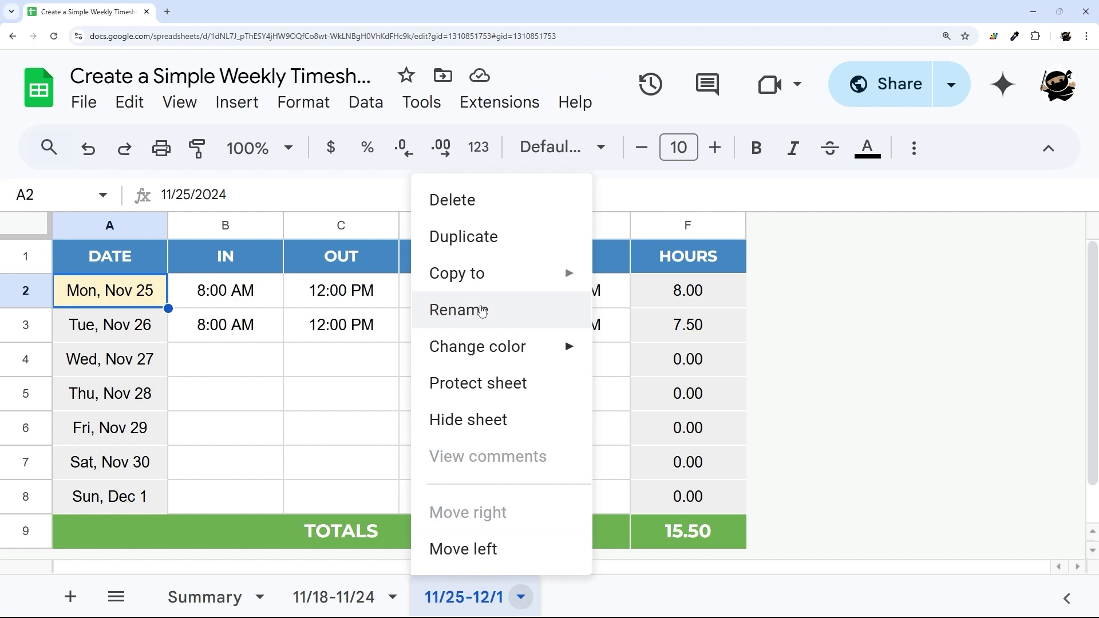
pyautogui.click(482, 311)
pyautogui.hotkey('ctrl', 'c')
# Paste '11/25-12/1' into Summary cell A3 and check B3's INDIRECT formula
pyautogui.click(172, 598)
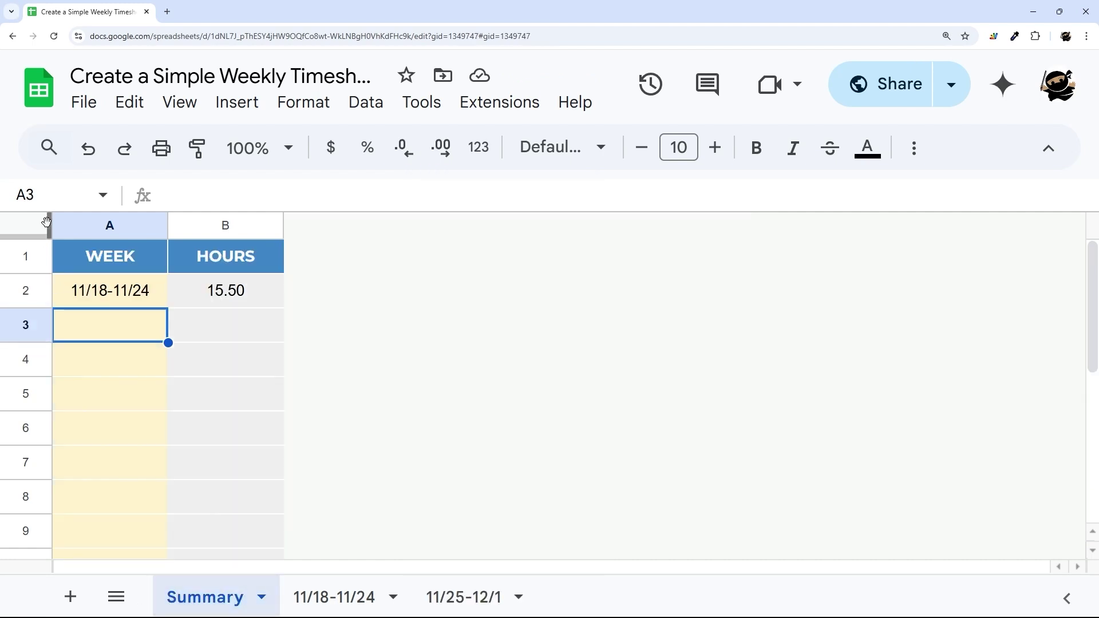
pyautogui.doubleClick(112, 312)
pyautogui.hotkey('ctrl', 'v')
pyautogui.press('Return')
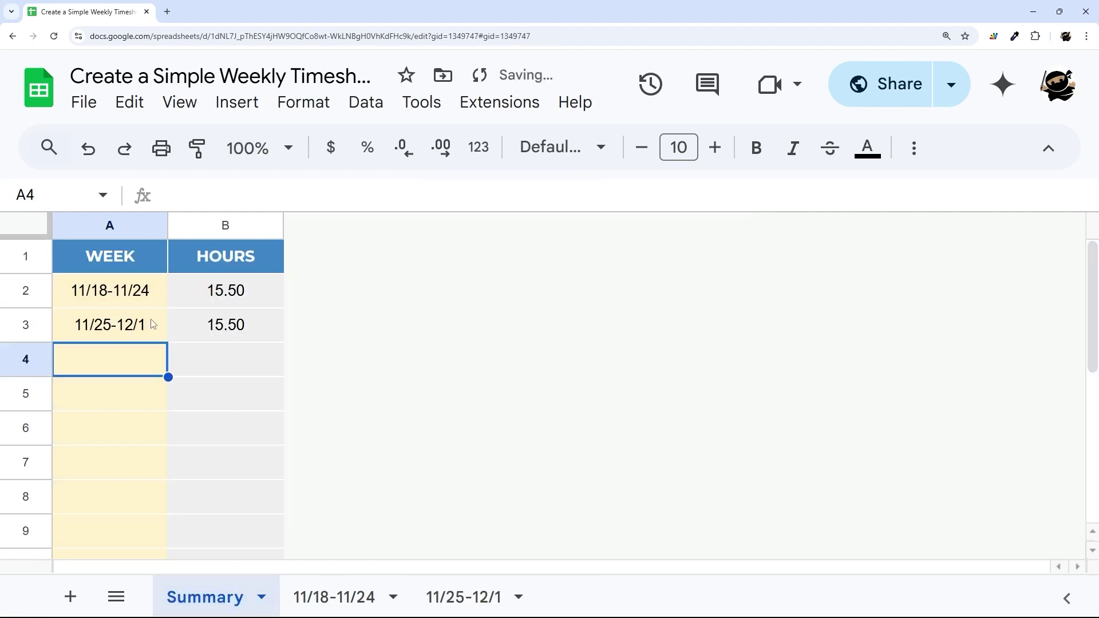
pyautogui.click(231, 326)
# Change Tuesday's OUT time in E3 on the 11/25-12/1 sheet to 5:30 PM
pyautogui.click(464, 598)
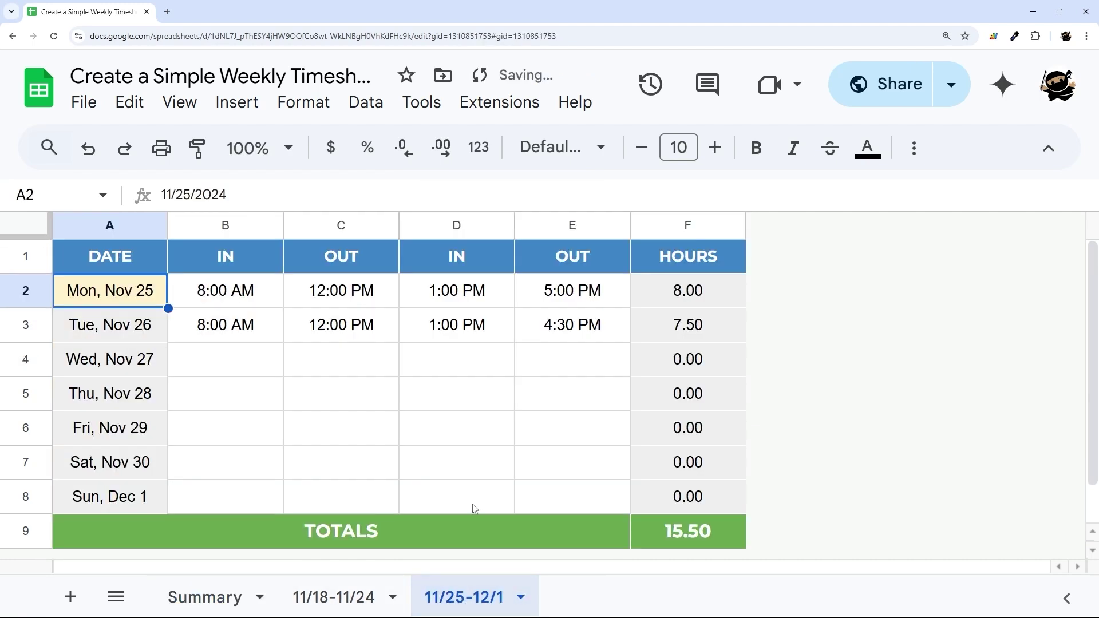
pyautogui.doubleClick(573, 328)
pyautogui.press('BackSpace')
pyautogui.write('5')
pyautogui.press('Return')
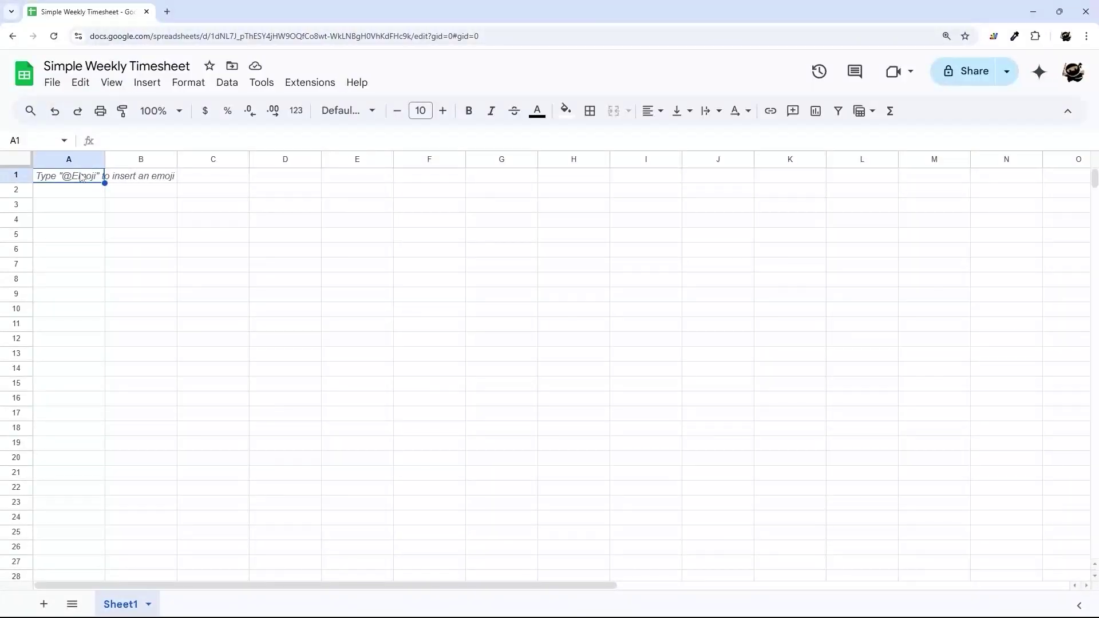
# Enter the headers DATE, IN, OUT, IN, OUT, HOURS across A1:F1
pyautogui.write('DATE')
pyautogui.press('Tab')
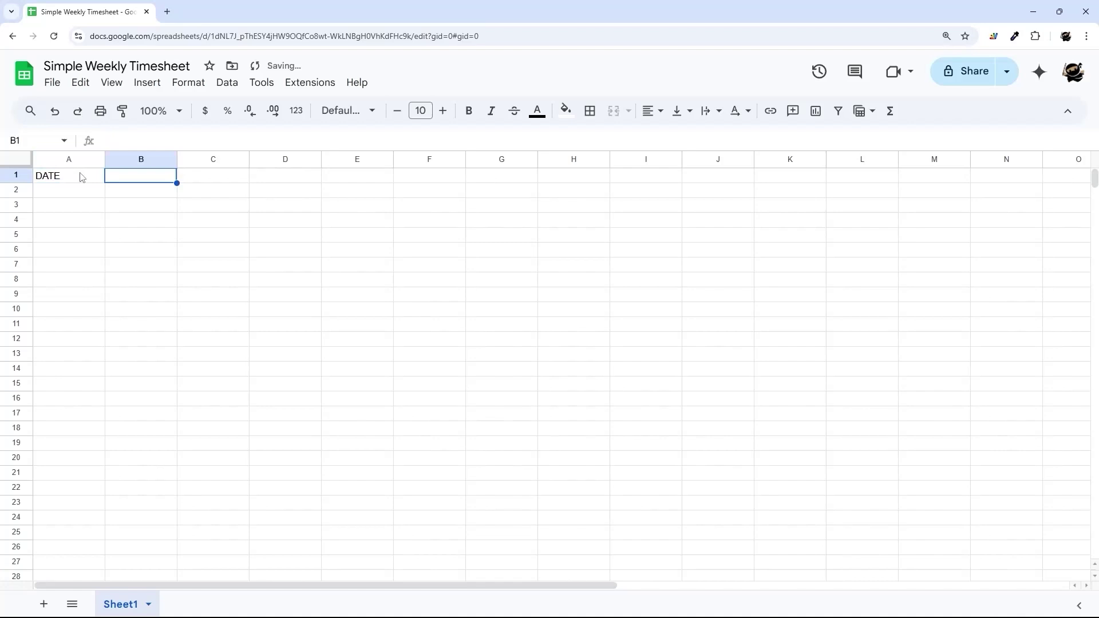
pyautogui.write('IN')
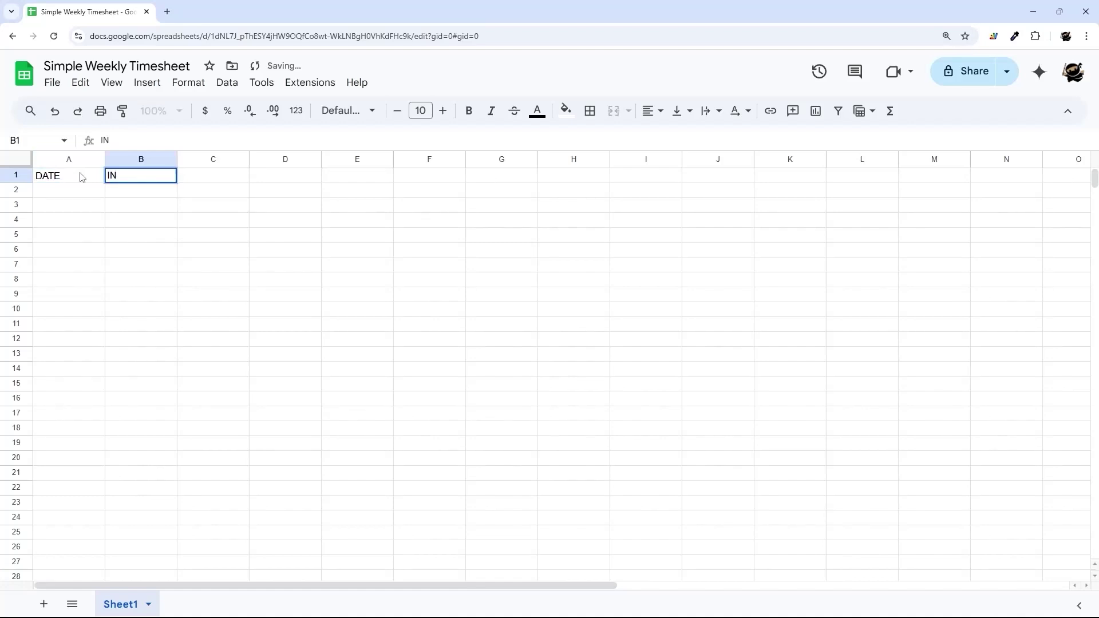
pyautogui.press('Tab')
pyautogui.write('O')
pyautogui.press('Tab')
pyautogui.write('IN')
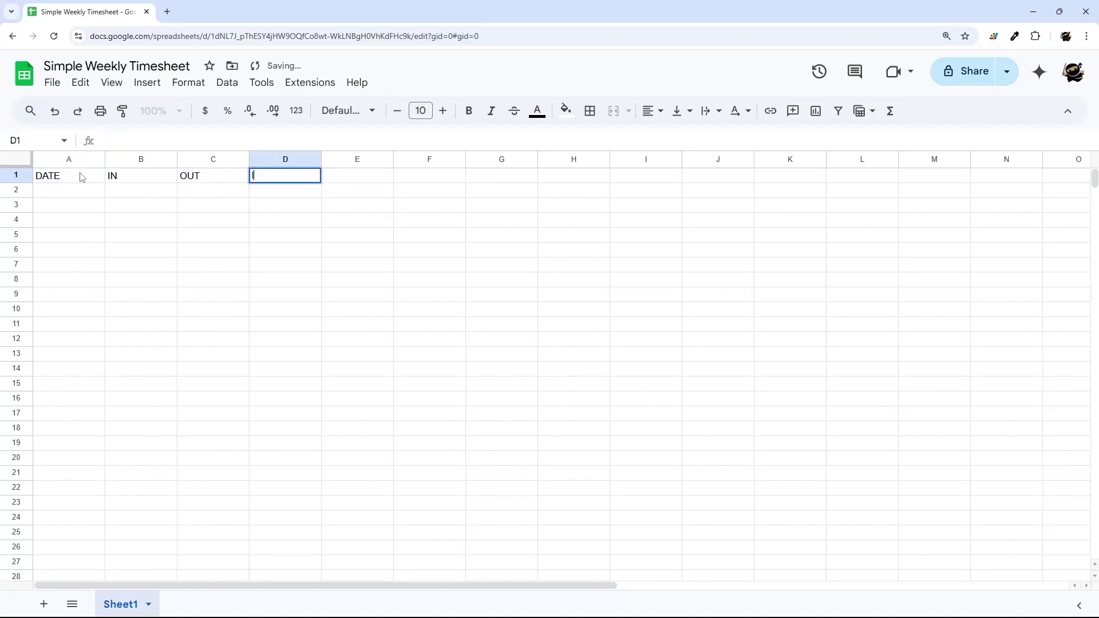
pyautogui.press('Tab')
pyautogui.write('OU')
pyautogui.press('Tab')
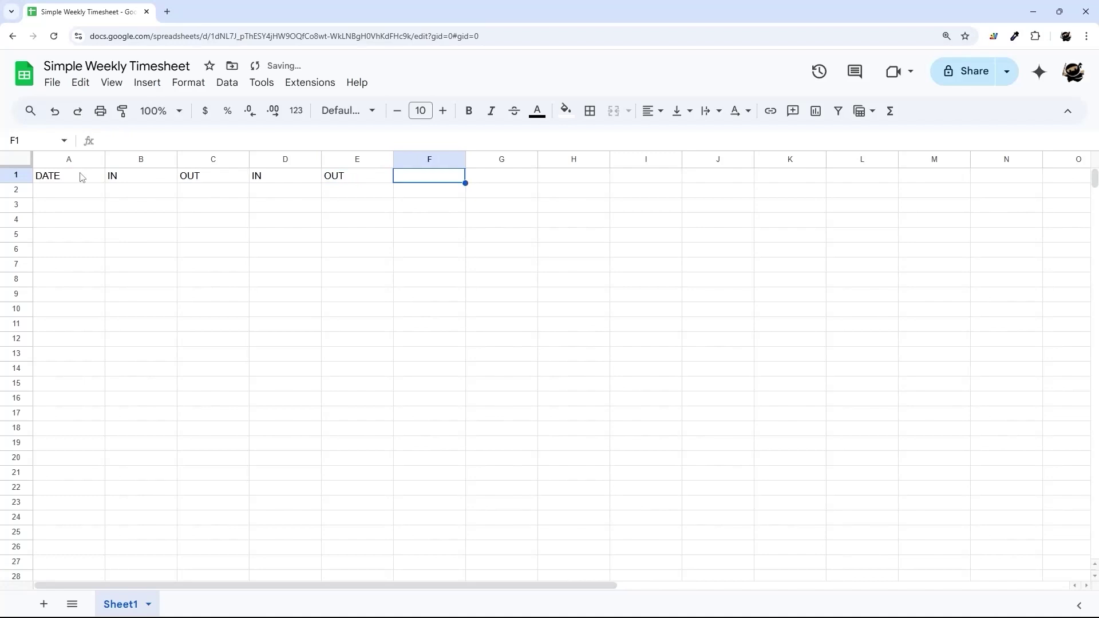
pyautogui.write('HOURS')
pyautogui.press('Return')
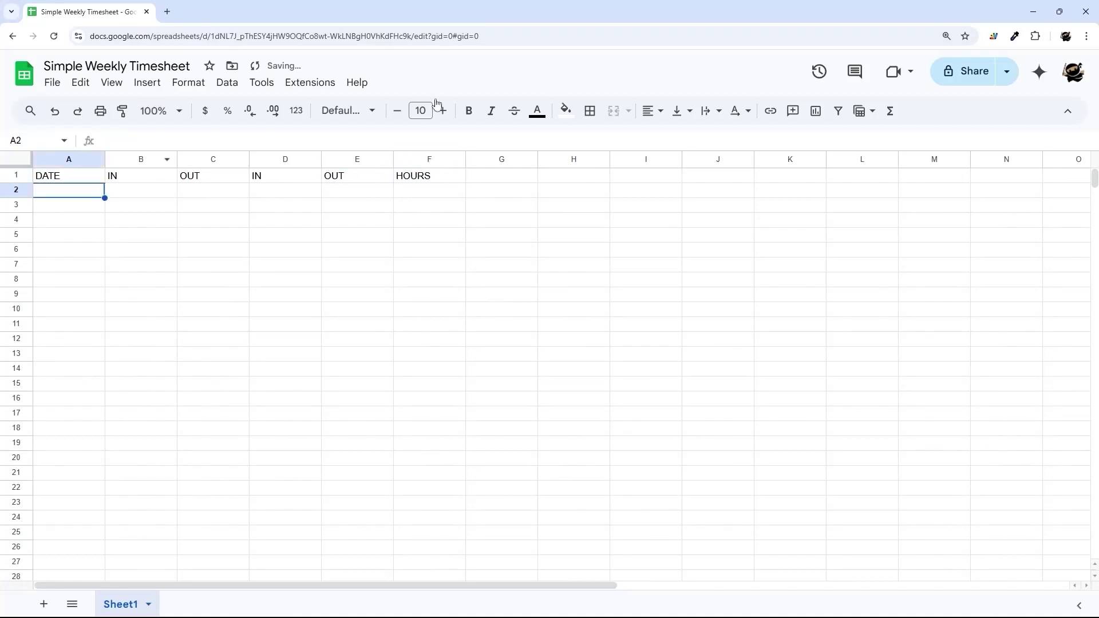
# Delete the unused columns G–Z and rows 11–1000
pyautogui.moveTo(493, 167); pyautogui.dragTo(1097, 193)
pyautogui.rightClick(382, 159)
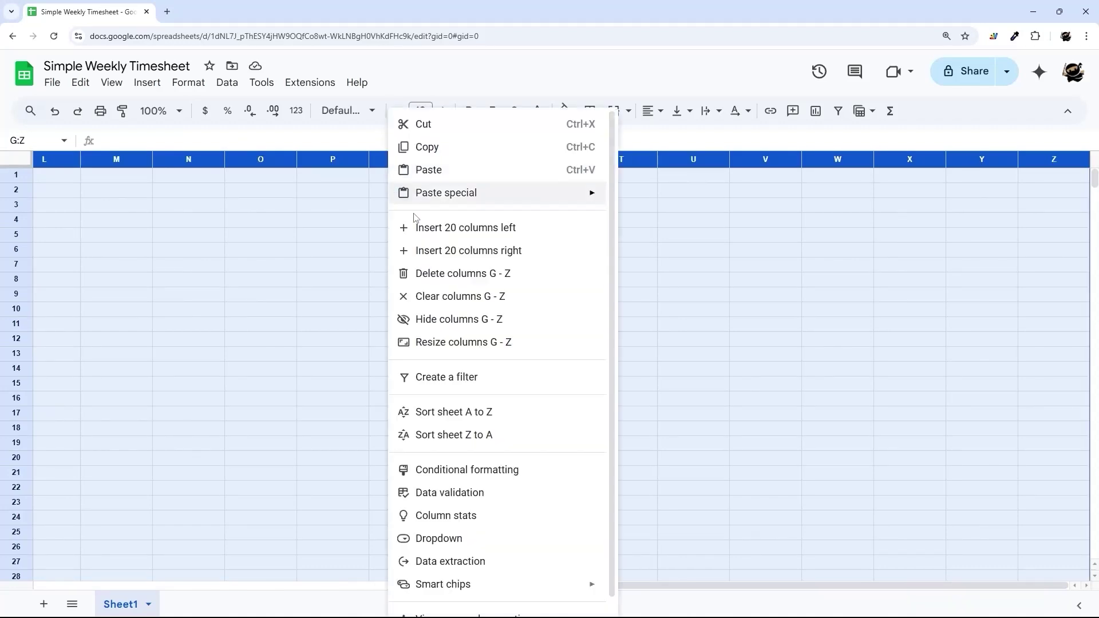
pyautogui.click(435, 272)
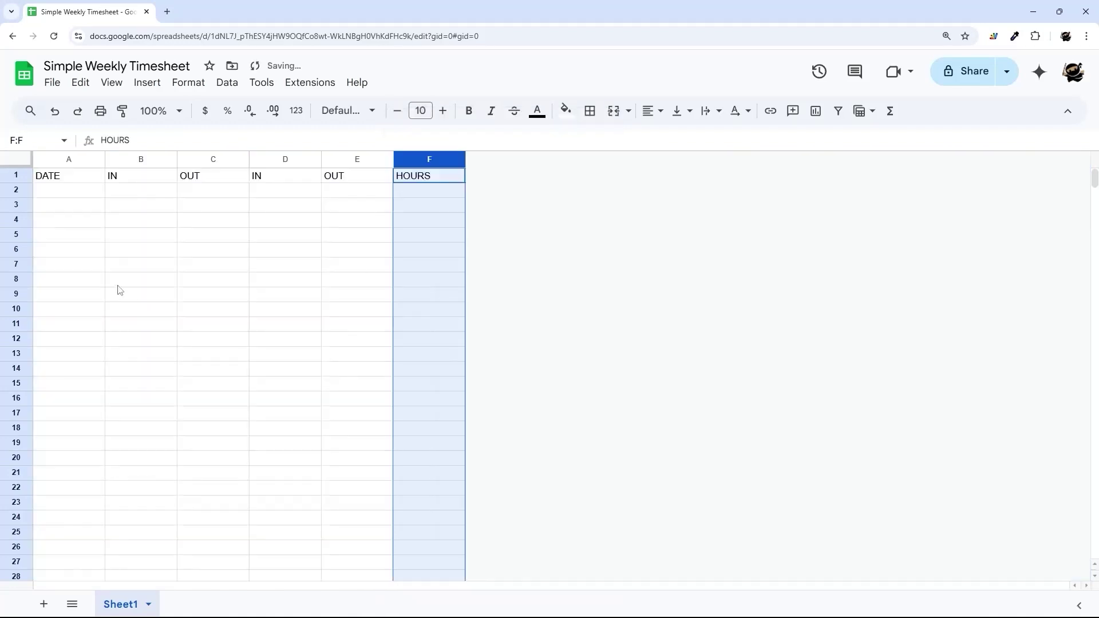
pyautogui.click(16, 325)
pyautogui.scroll(-20, 96, 329)
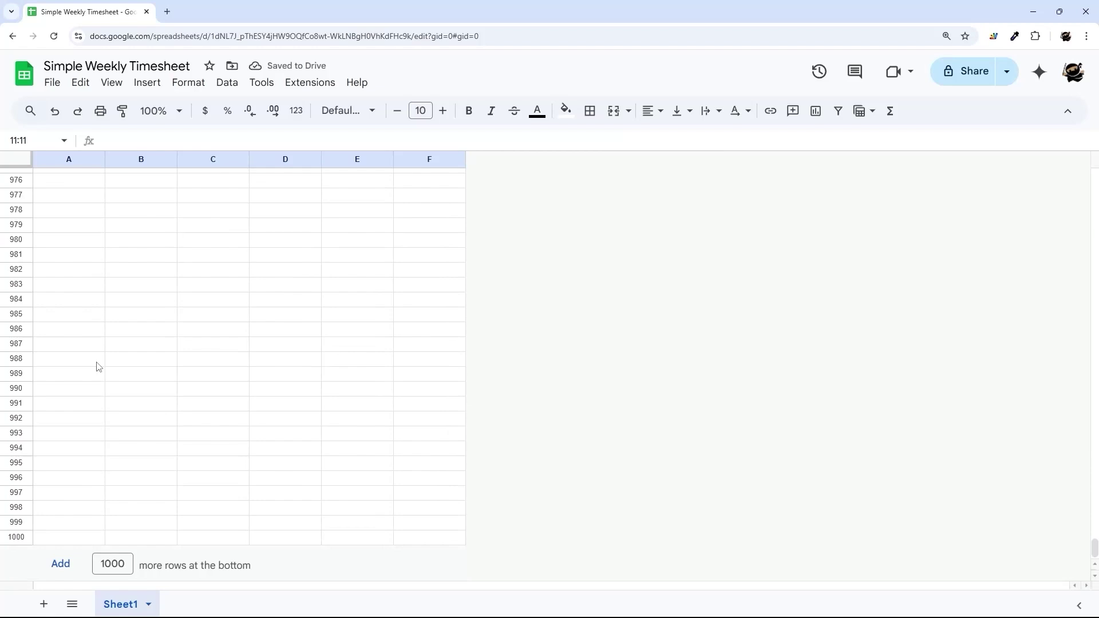
pyautogui.keyDown('shift'); pyautogui.click(15, 542); pyautogui.keyUp('shift')
pyautogui.rightClick(14, 543)
pyautogui.click(101, 324)
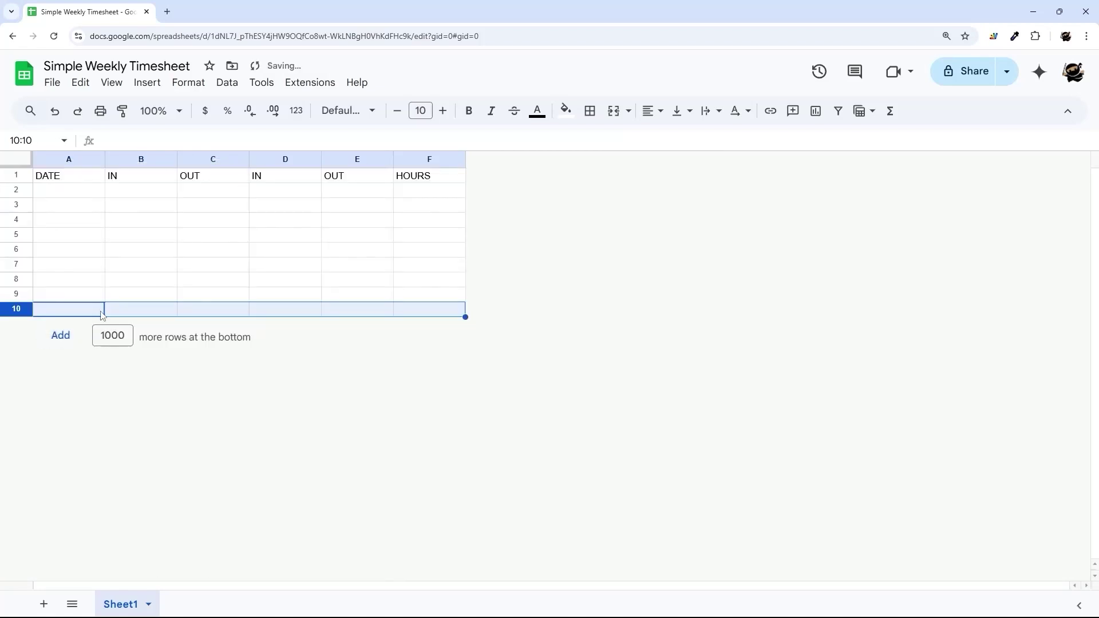
# Add a data validation rule on A2:A8 requiring valid dates and rejecting invalid input
pyautogui.doubleClick(68, 191)
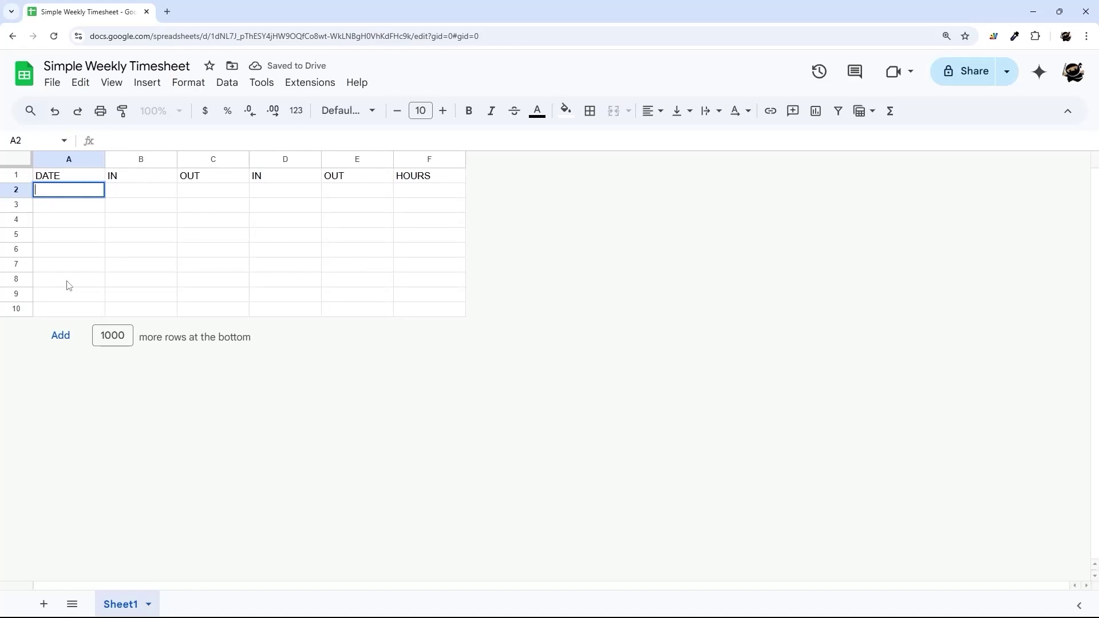
pyautogui.moveTo(69, 285); pyautogui.dragTo(67, 190)
pyautogui.rightClick(67, 193)
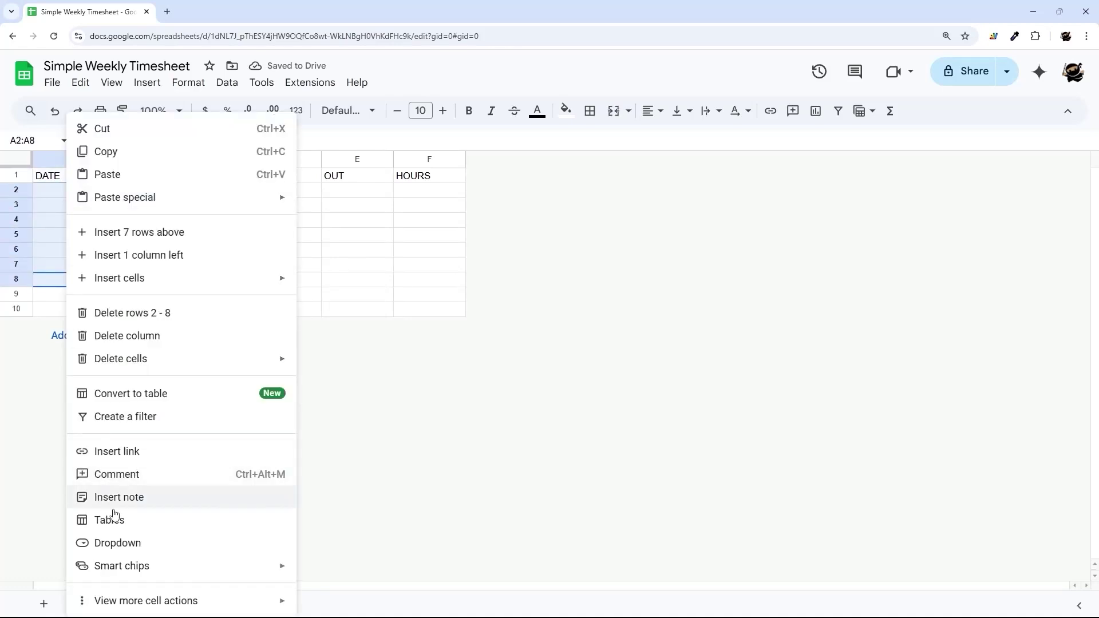
pyautogui.click(117, 543)
pyautogui.click(914, 239)
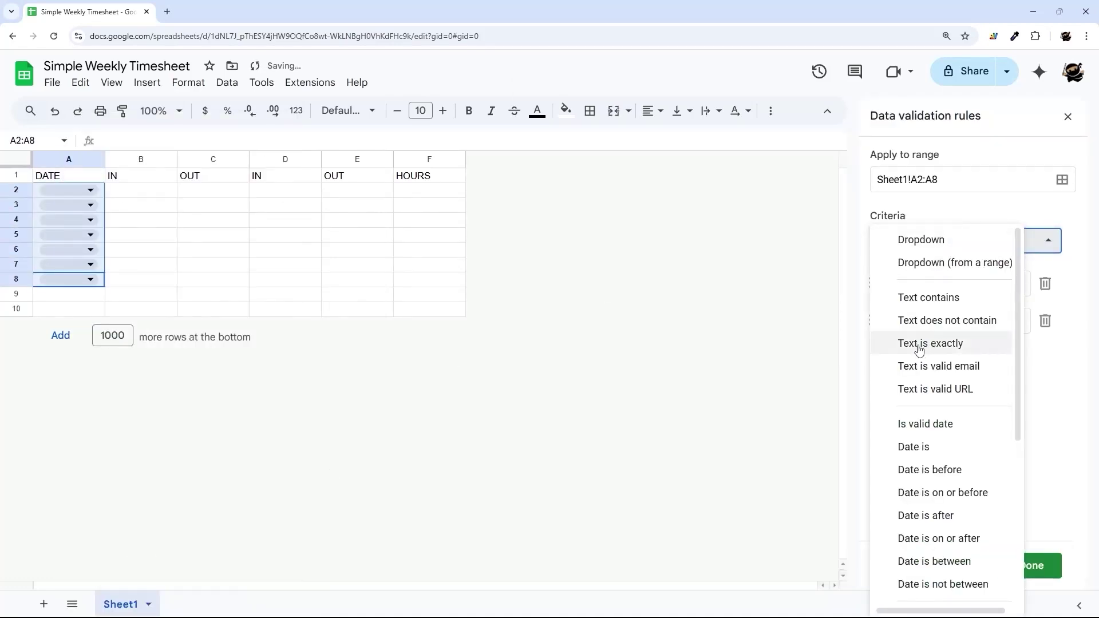
pyautogui.click(933, 427)
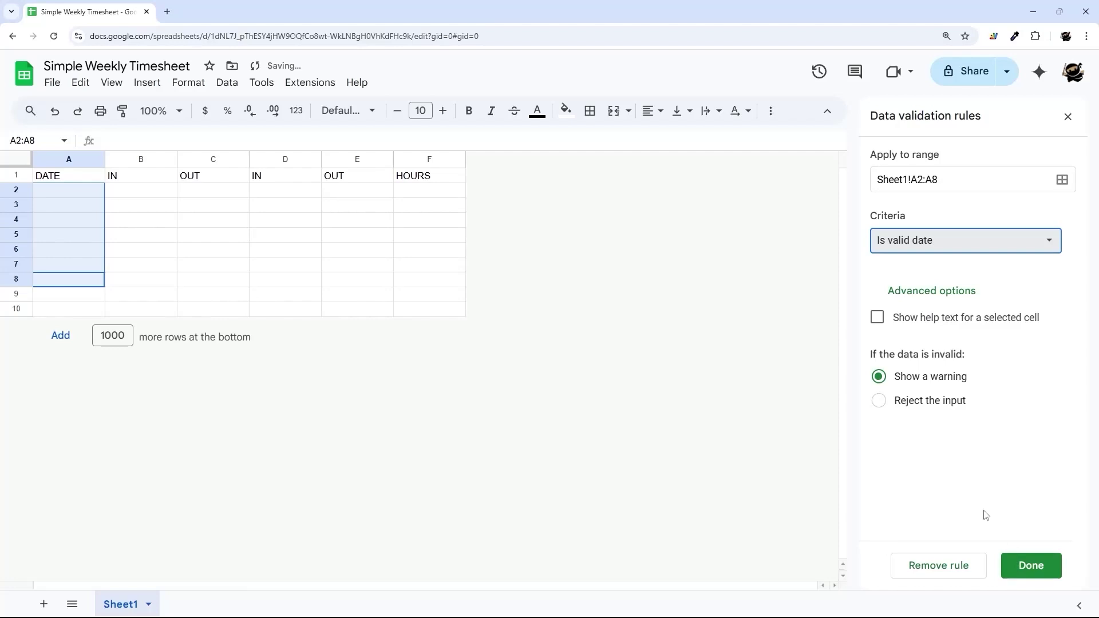
pyautogui.click(937, 402)
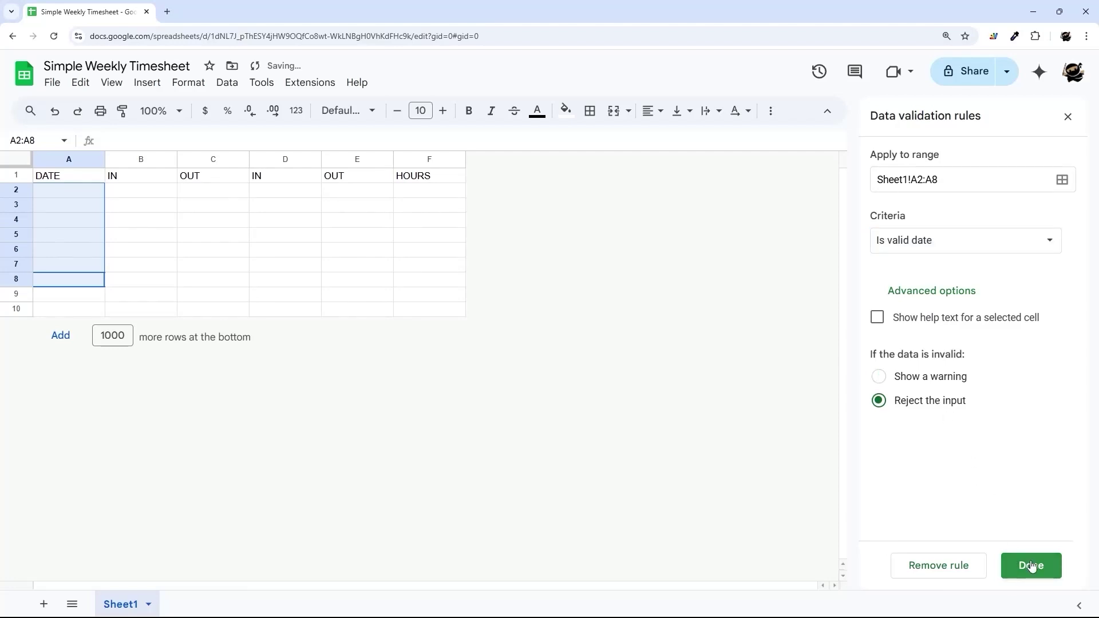
pyautogui.click(1033, 567)
# Reopen the A2:A8 rule, confirm the 'Is valid date' criterion, and finish
pyautogui.rightClick(79, 213)
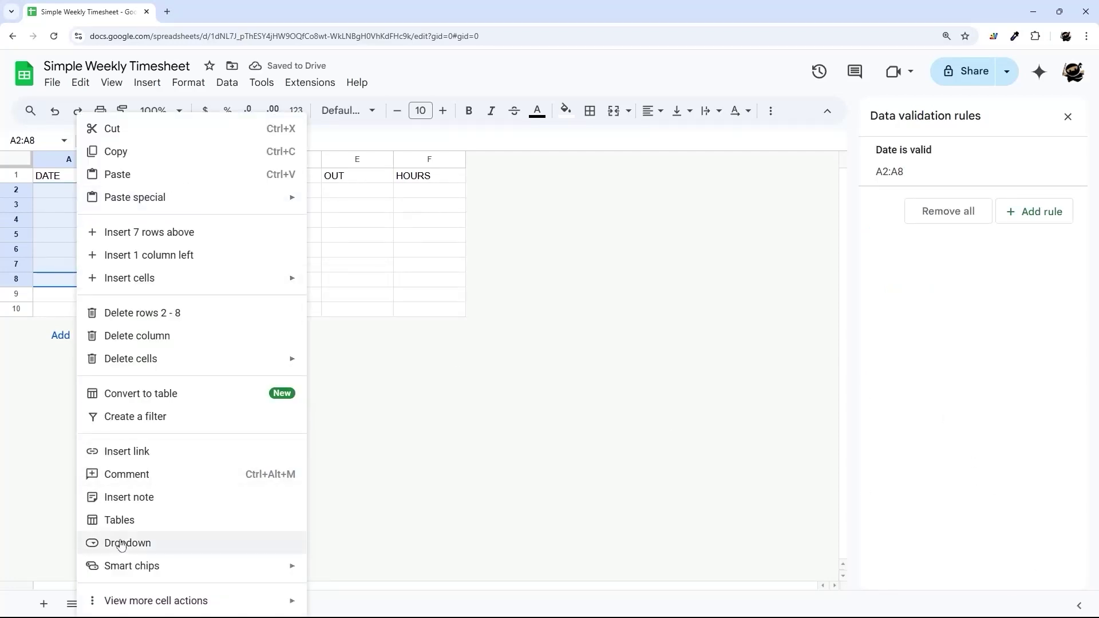
pyautogui.click(926, 164)
pyautogui.click(914, 242)
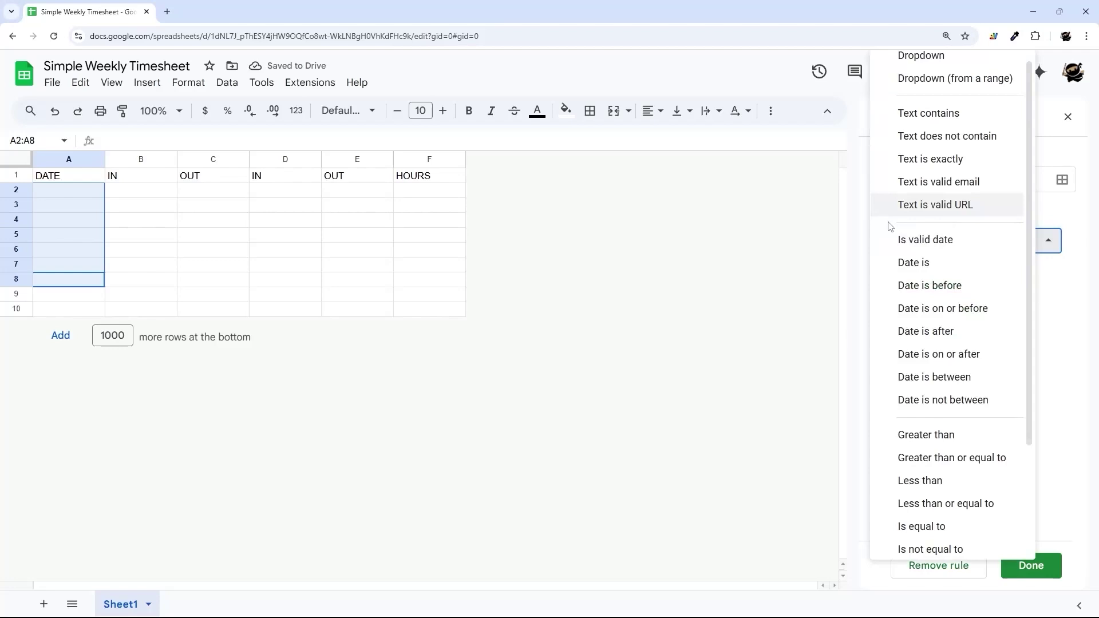
pyautogui.click(945, 238)
pyautogui.click(1030, 567)
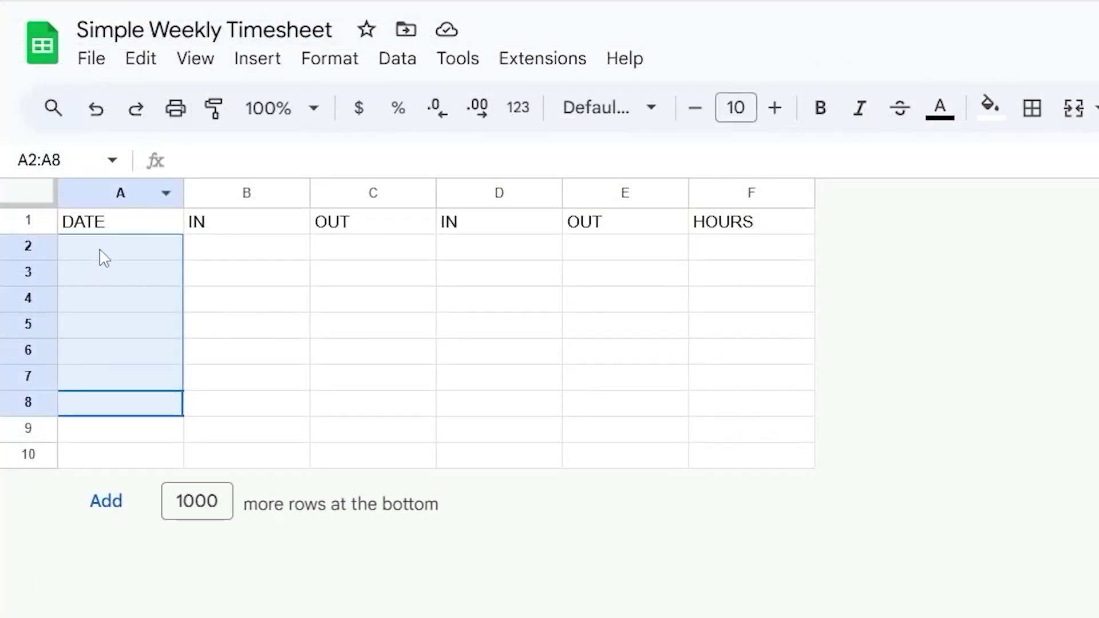
# Set A2 to 11/18/2024, enter =A2+1 in A3, and fill it down to A8
pyautogui.doubleClick(100, 252)
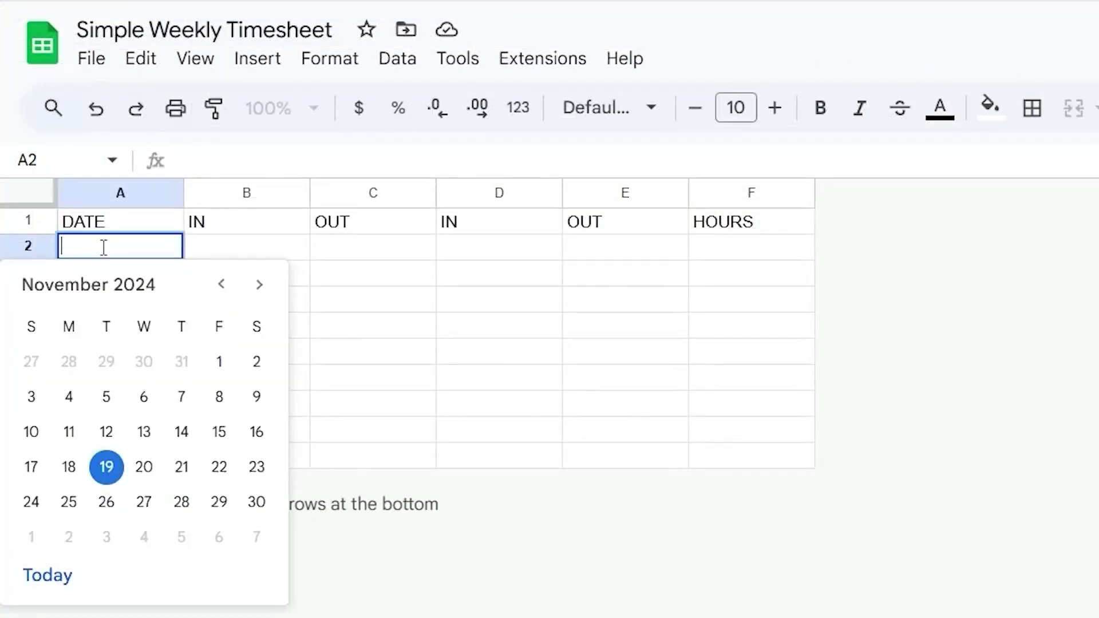
pyautogui.click(68, 468)
pyautogui.click(148, 282)
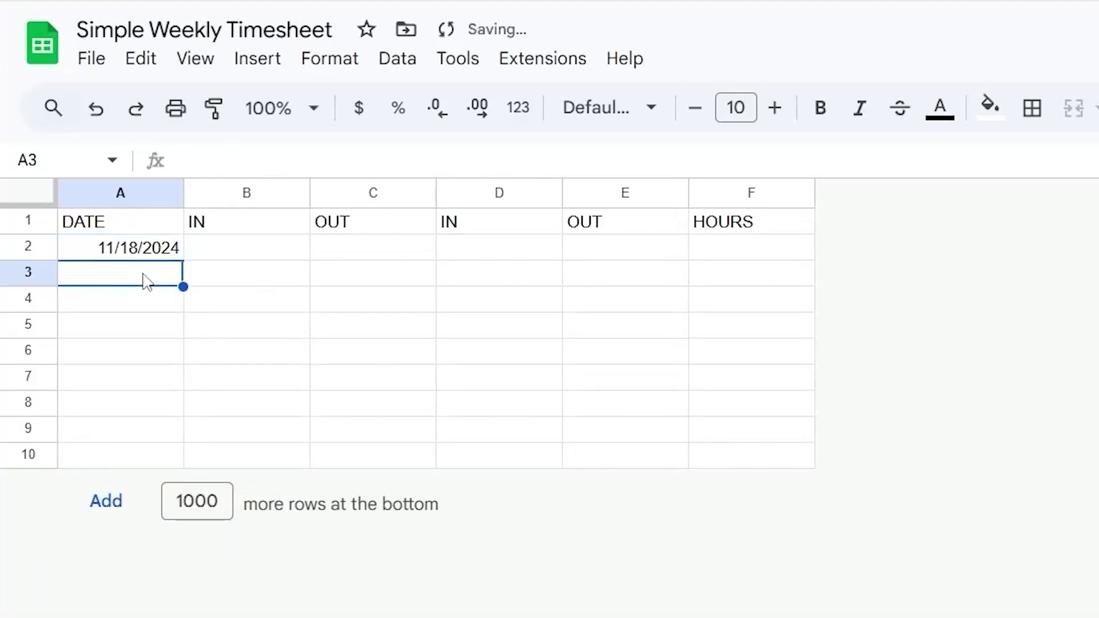
pyautogui.write('=')
pyautogui.click(140, 247)
pyautogui.write('+1')
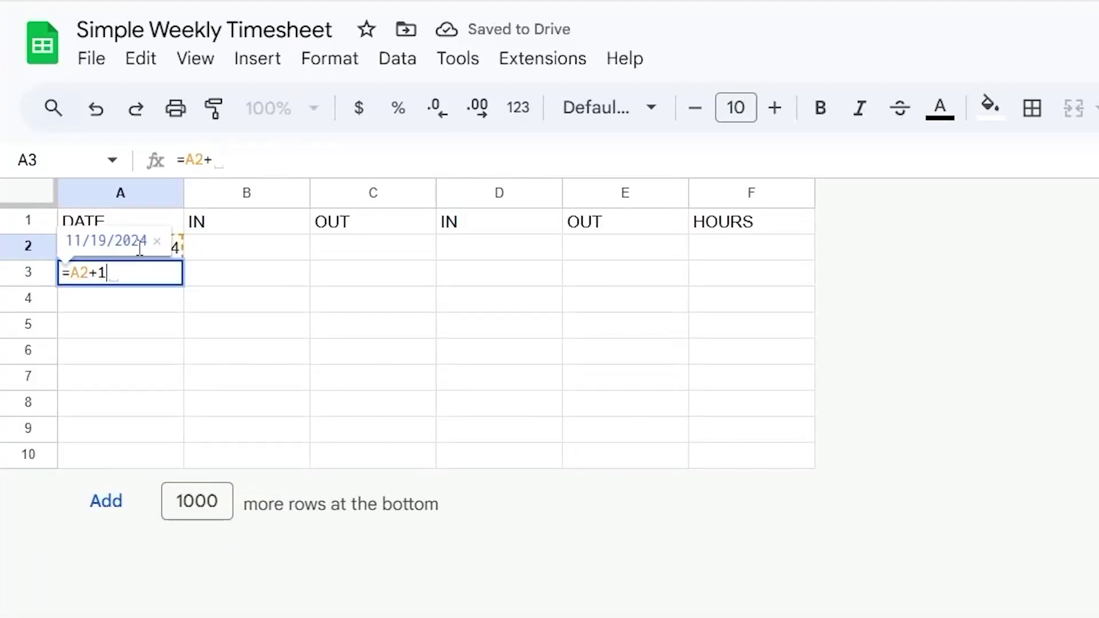
pyautogui.press('Return')
pyautogui.click(152, 283)
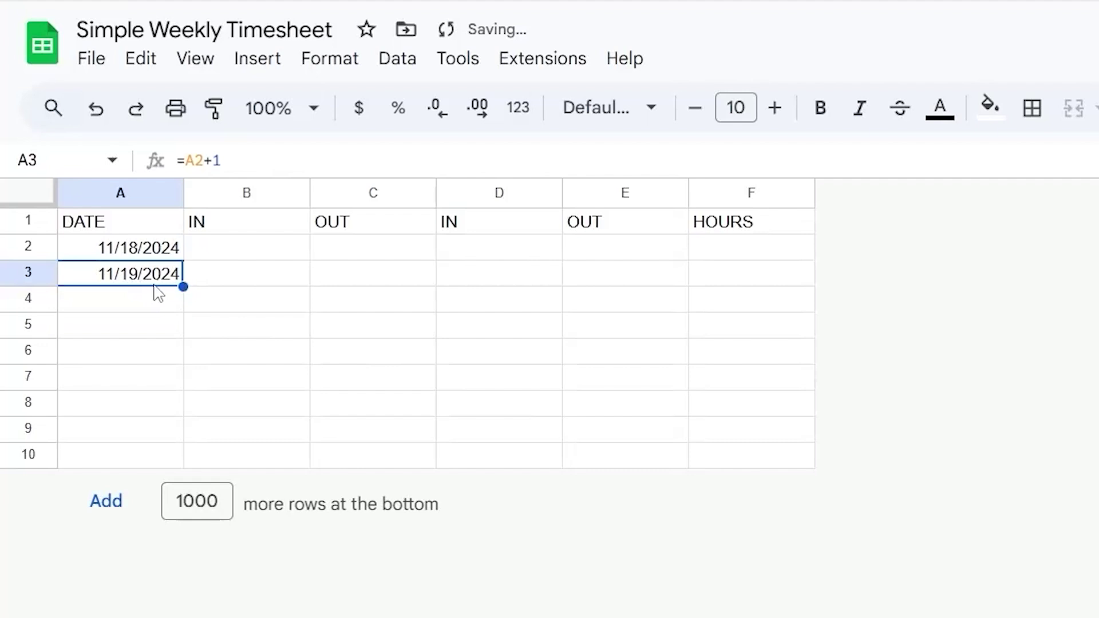
pyautogui.moveTo(182, 288); pyautogui.dragTo(147, 410)
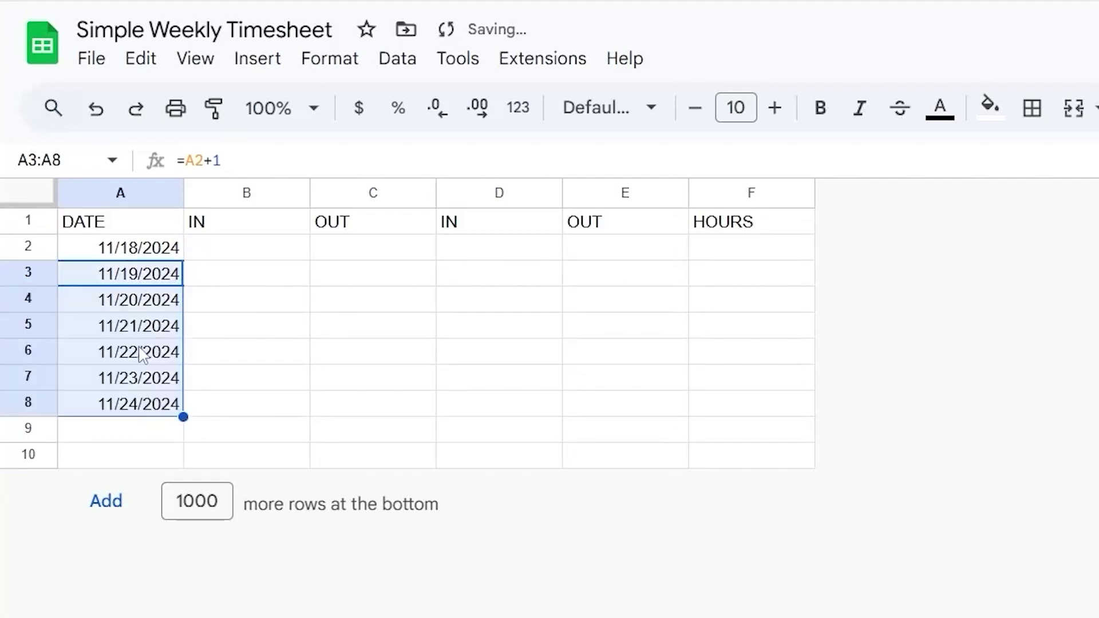
pyautogui.moveTo(126, 258); pyautogui.dragTo(153, 407)
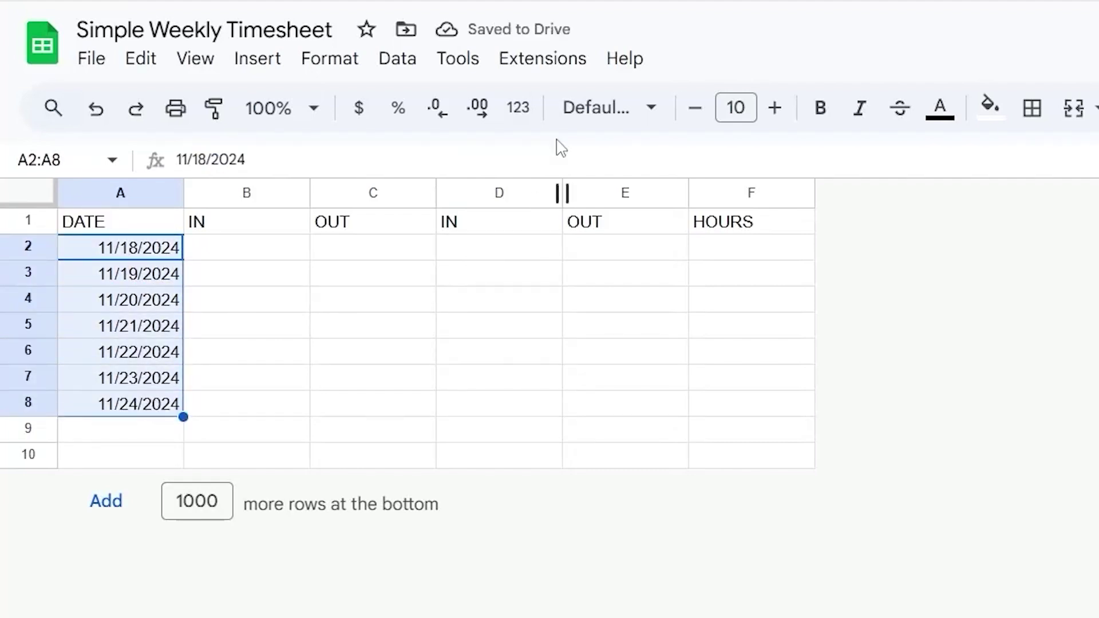
# Apply a custom date format to the dates: abbreviated weekday, comma, abbreviated month and day (Mon, Nov 18)
pyautogui.click(518, 107)
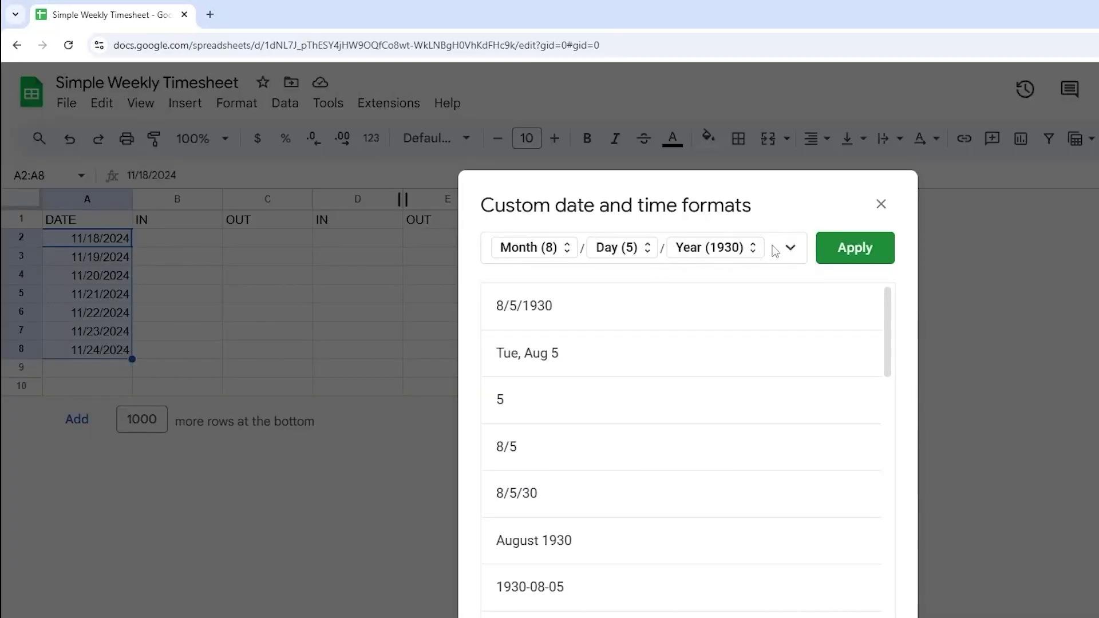
pyautogui.click(775, 252)
pyautogui.press('BackSpace')
pyautogui.press('BackSpace')
pyautogui.press('BackSpace')
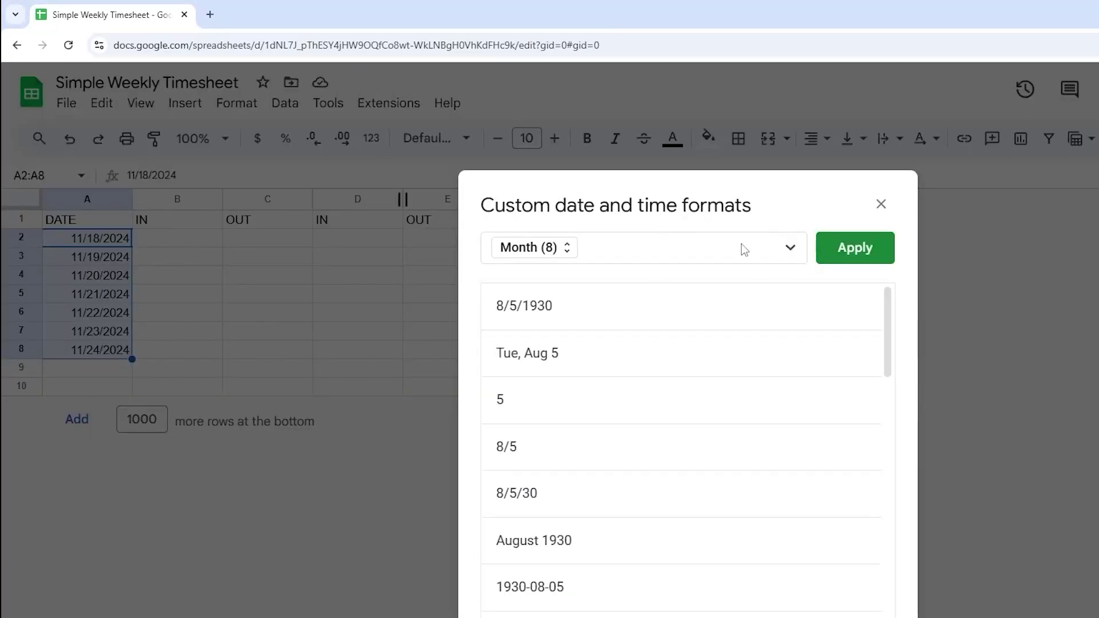
pyautogui.press('BackSpace')
pyautogui.click(790, 247)
pyautogui.click(827, 290)
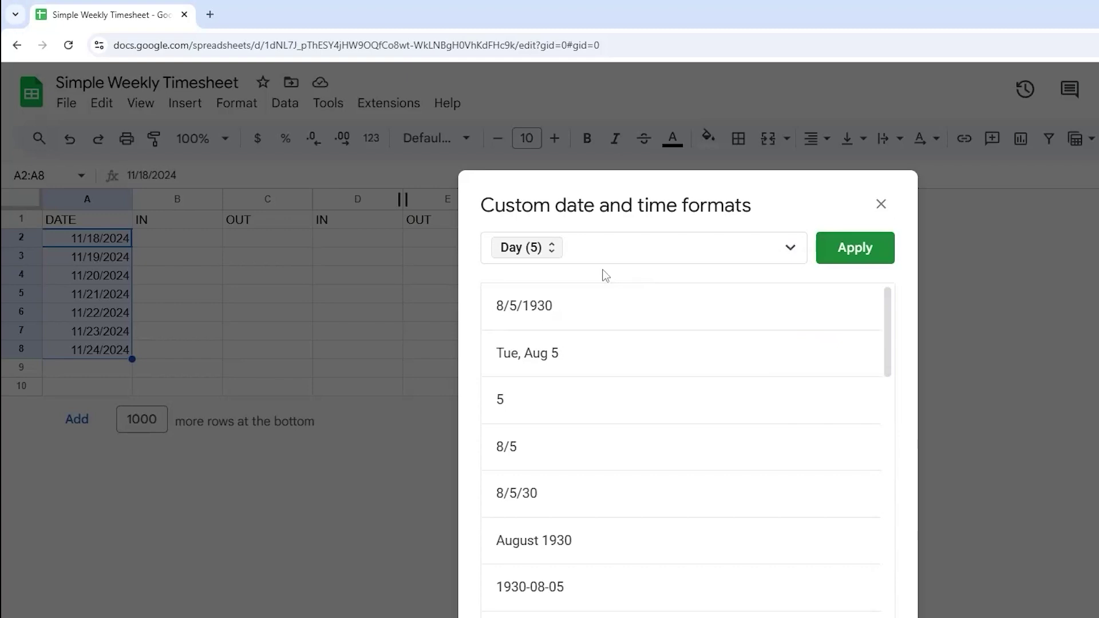
pyautogui.click(515, 249)
pyautogui.click(590, 308)
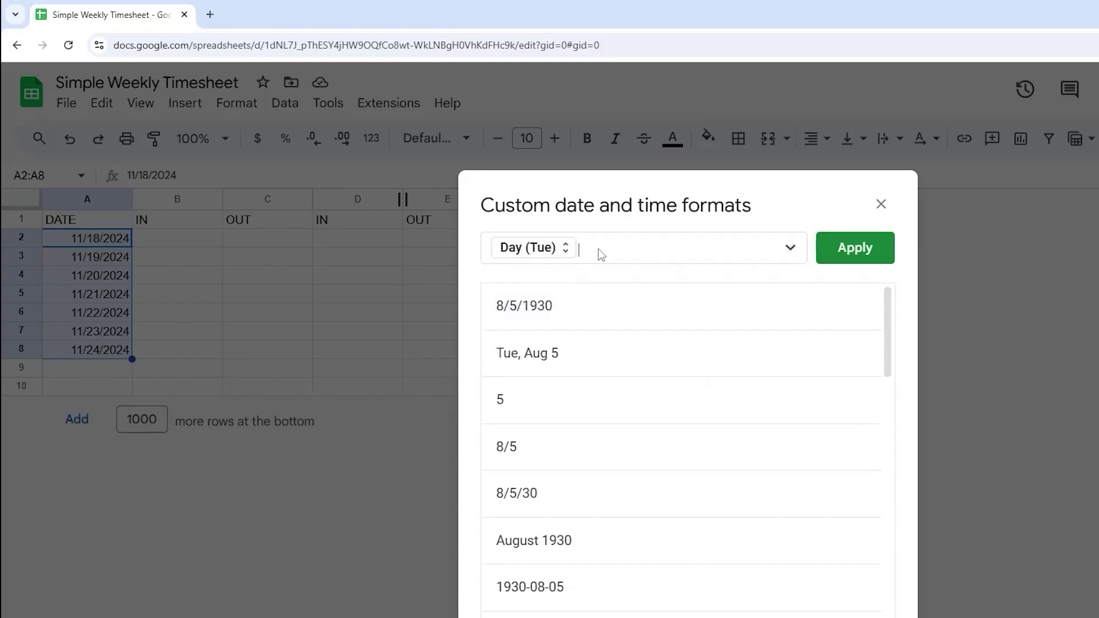
pyautogui.write(',')
pyautogui.click(790, 247)
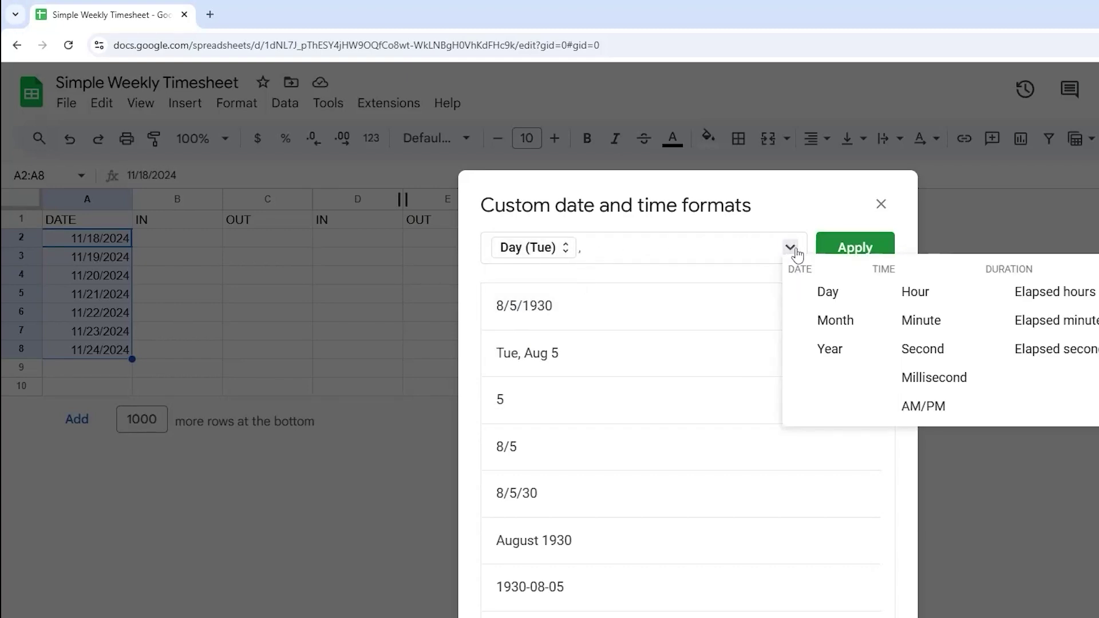
pyautogui.click(831, 322)
pyautogui.click(662, 252)
pyautogui.click(670, 307)
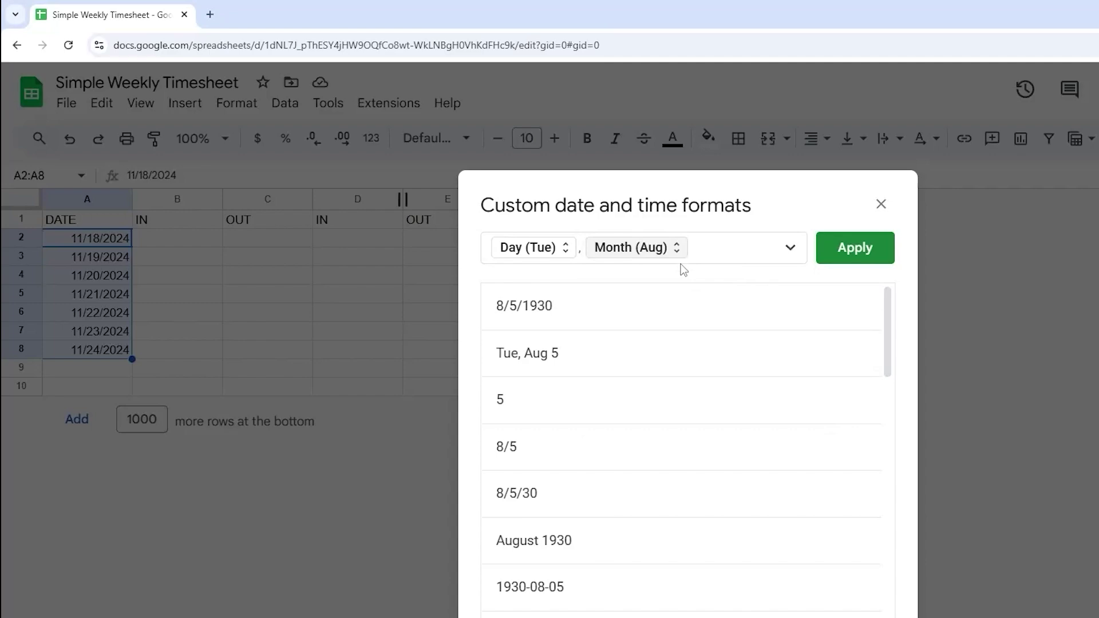
pyautogui.click(790, 248)
pyautogui.click(827, 292)
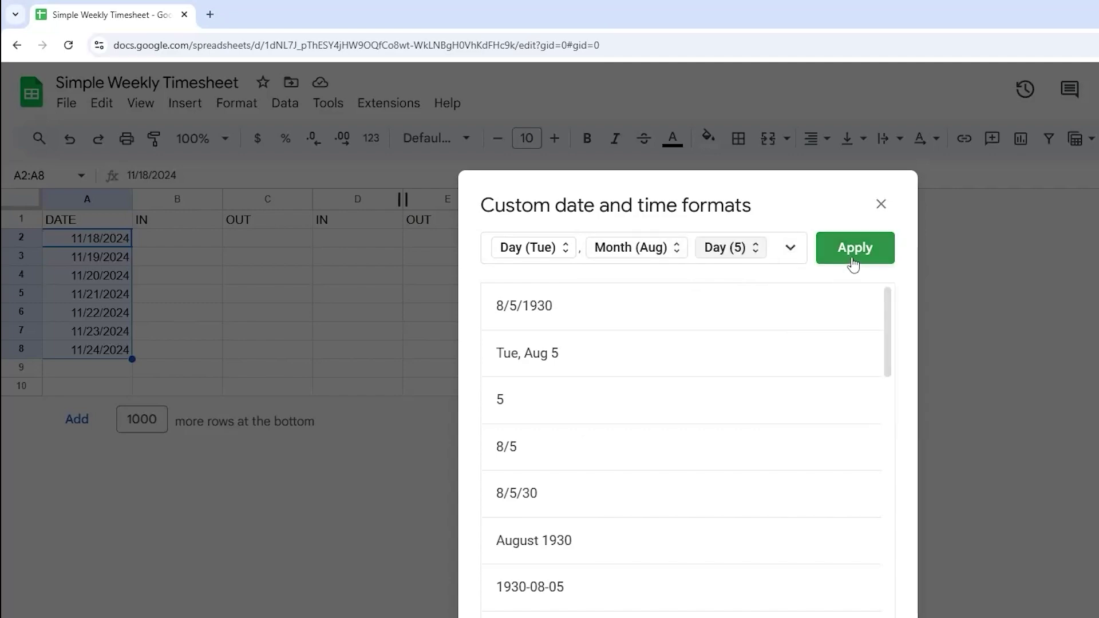
pyautogui.click(854, 252)
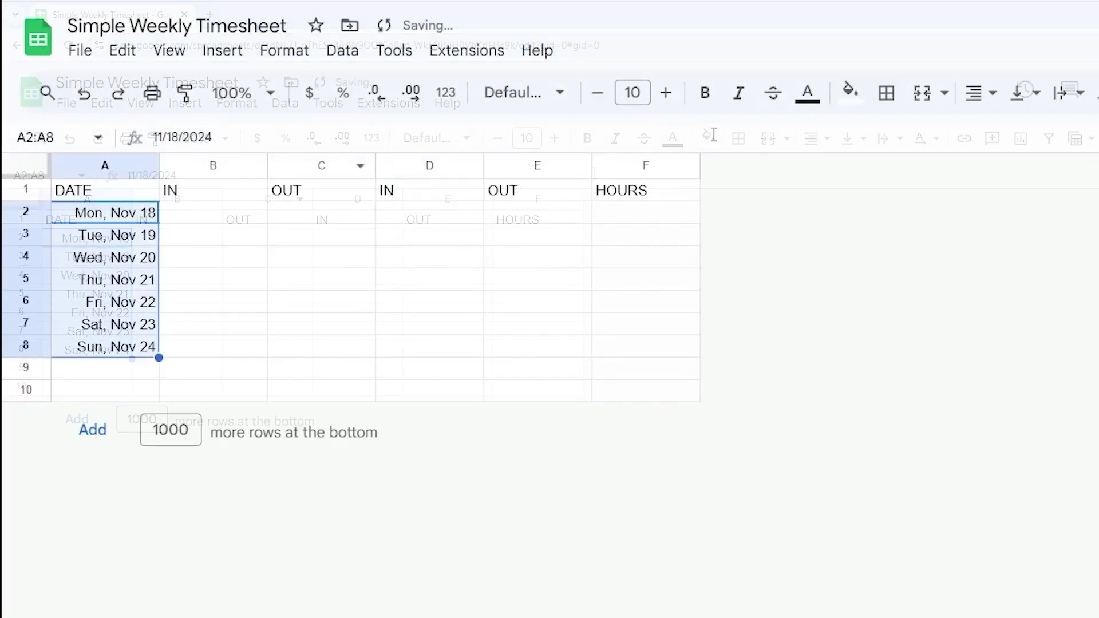
# Centre the dates in A2:A8 and shade A2 light yellow
pyautogui.click(977, 94)
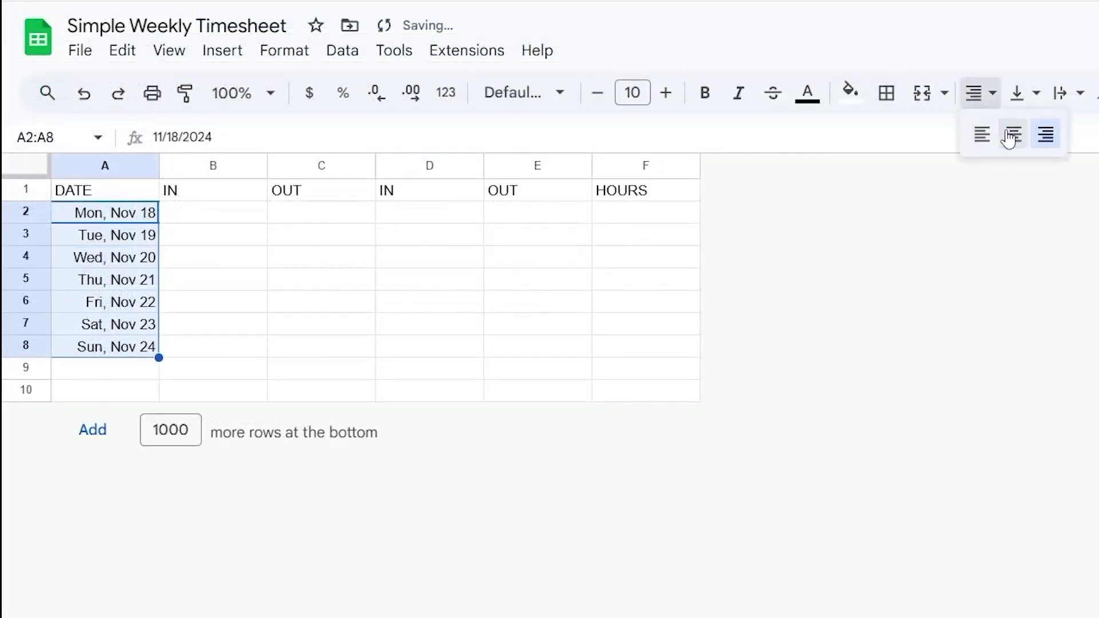
pyautogui.click(1012, 135)
pyautogui.click(126, 217)
pyautogui.click(850, 92)
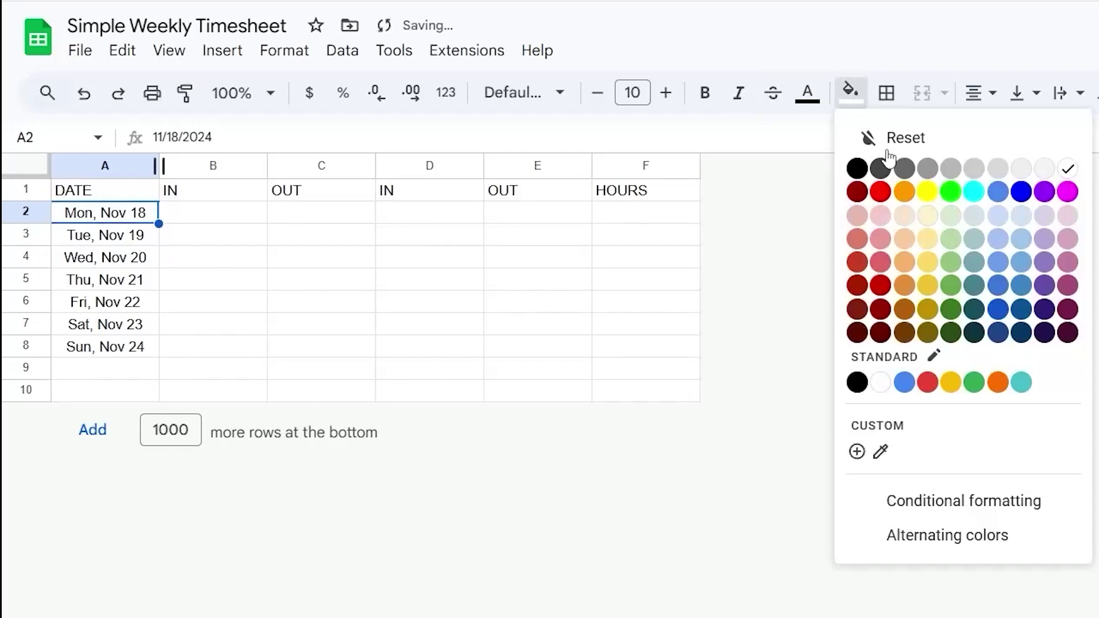
pyautogui.click(923, 221)
# Test A2's date picker by switching to November 25, then back to November 18
pyautogui.click(229, 263)
pyautogui.click(125, 221)
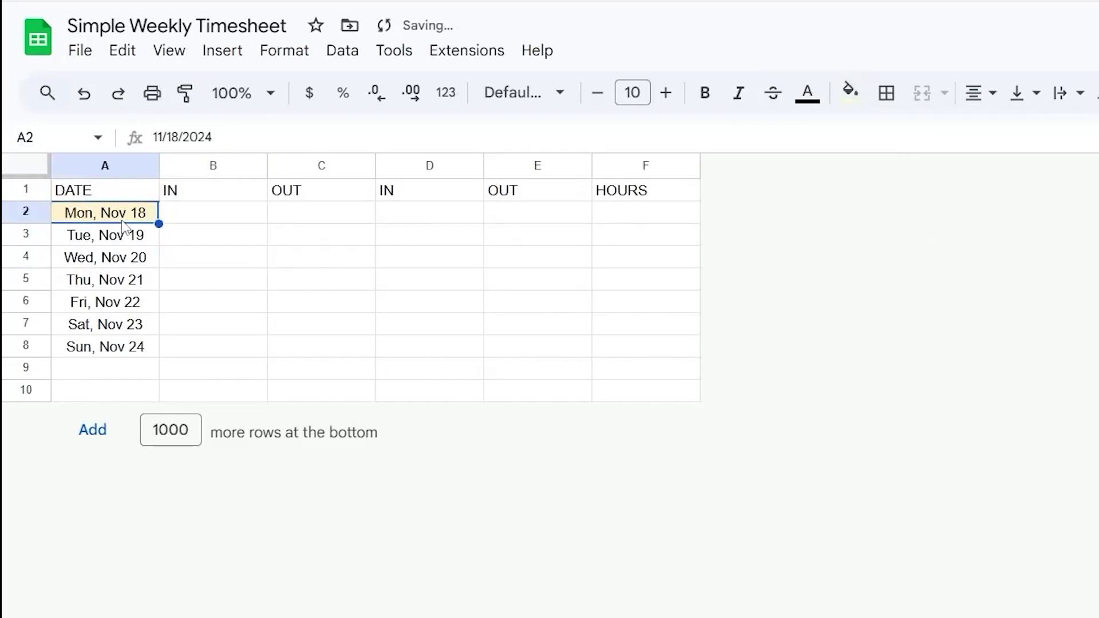
pyautogui.doubleClick(124, 221)
pyautogui.click(61, 427)
pyautogui.doubleClick(130, 205)
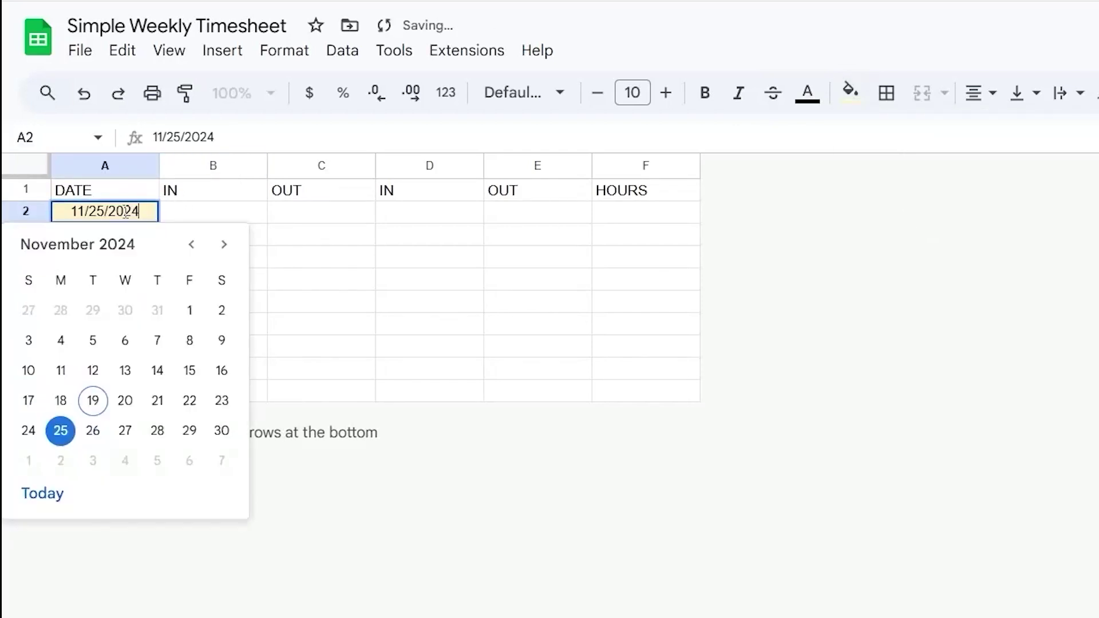
pyautogui.click(61, 372)
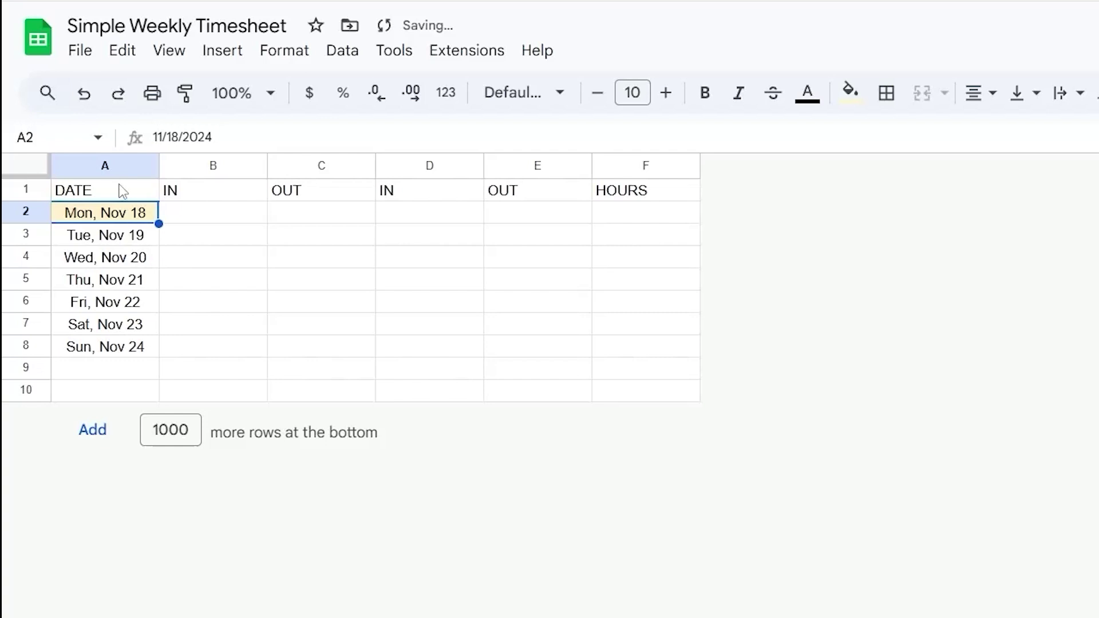
# Style A1:F1 centred and middle-aligned, with a blue fill and bold white Montserrat text
pyautogui.moveTo(123, 192); pyautogui.dragTo(665, 191)
pyautogui.click(983, 97)
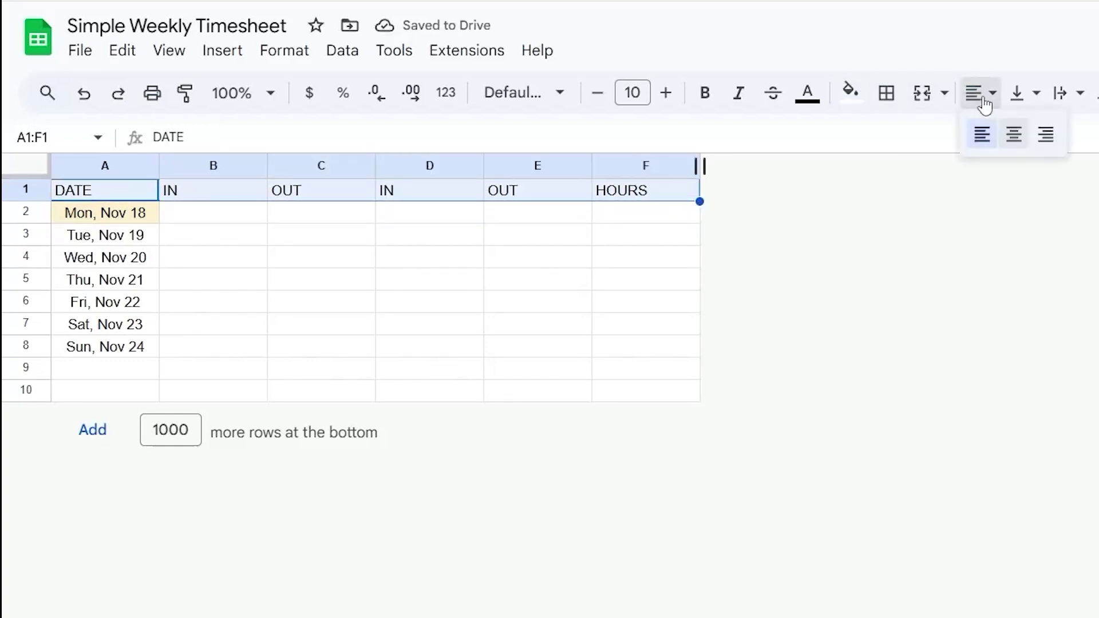
pyautogui.click(1014, 134)
pyautogui.click(1017, 95)
pyautogui.click(1052, 136)
pyautogui.click(851, 92)
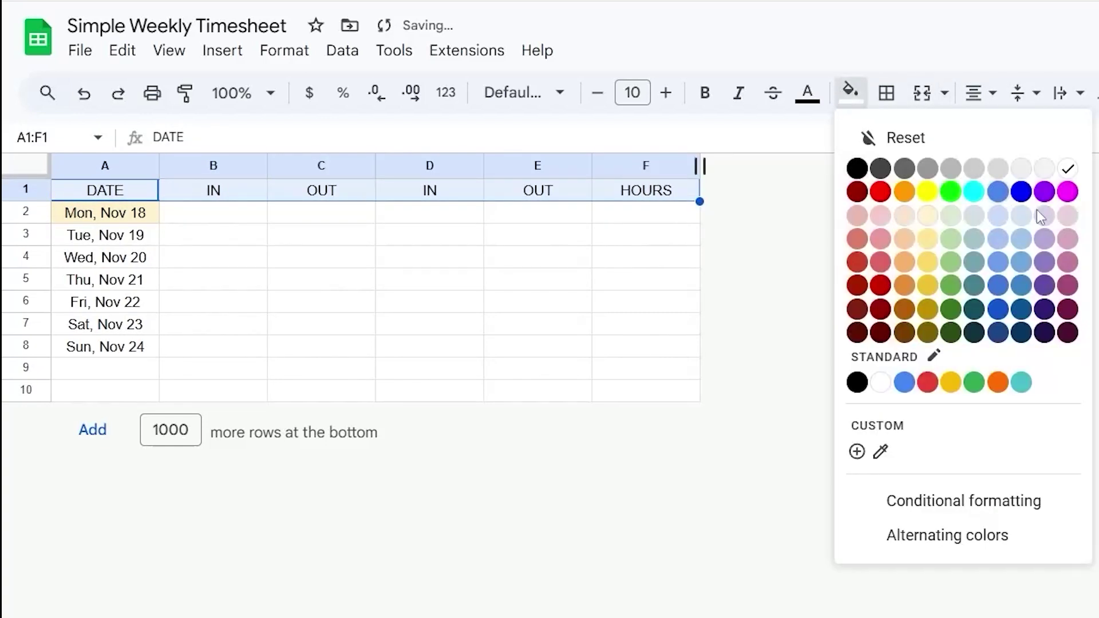
pyautogui.click(998, 286)
pyautogui.click(808, 93)
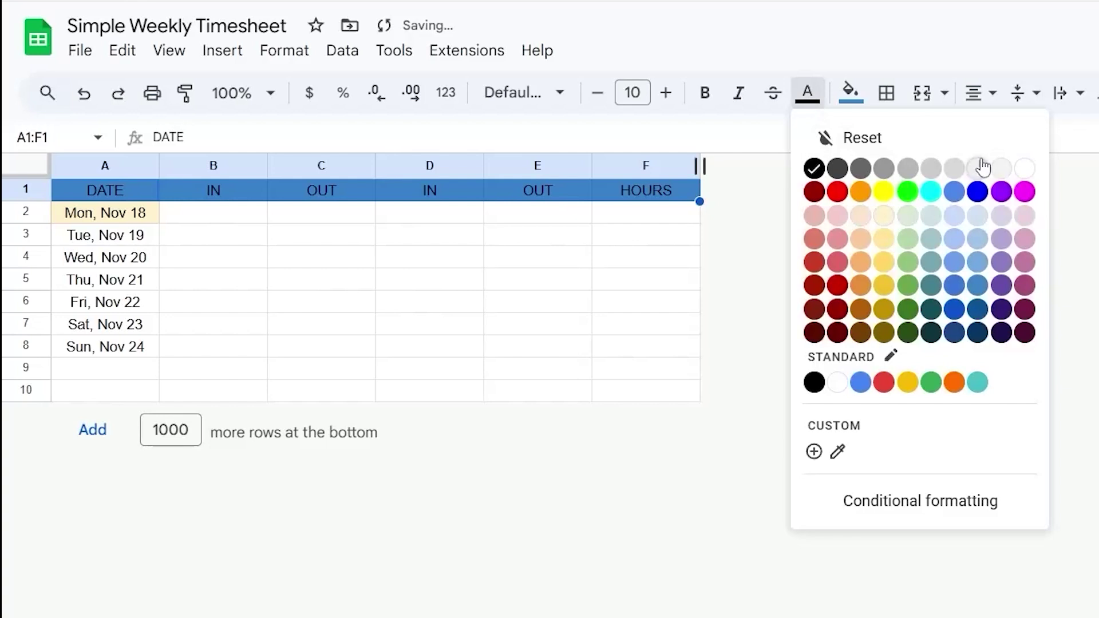
pyautogui.click(1021, 168)
pyautogui.click(515, 92)
pyautogui.click(564, 306)
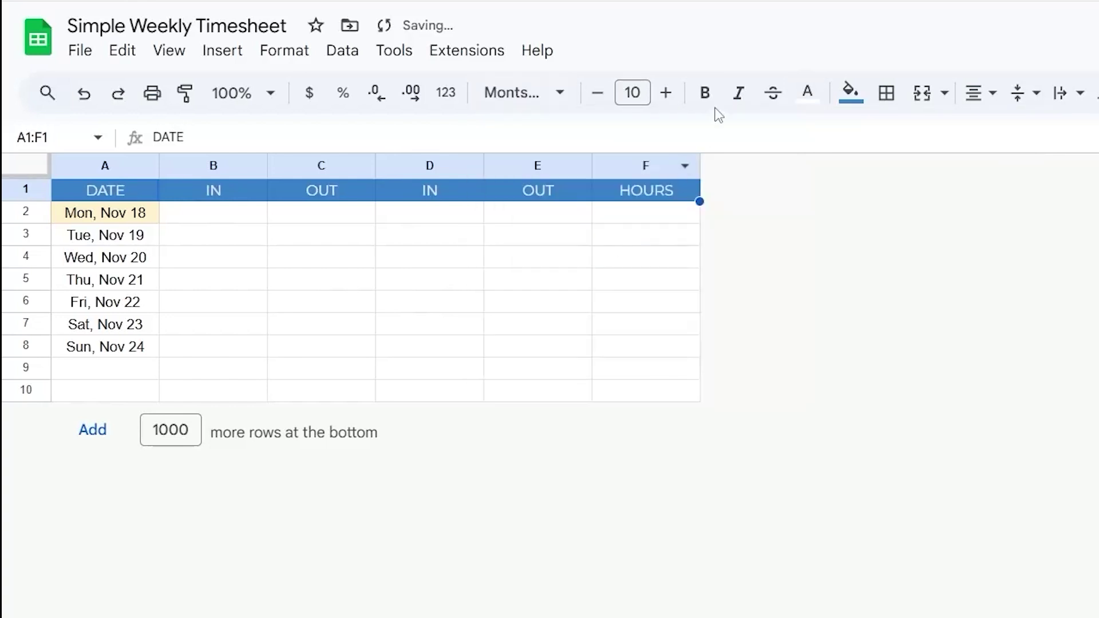
pyautogui.click(693, 98)
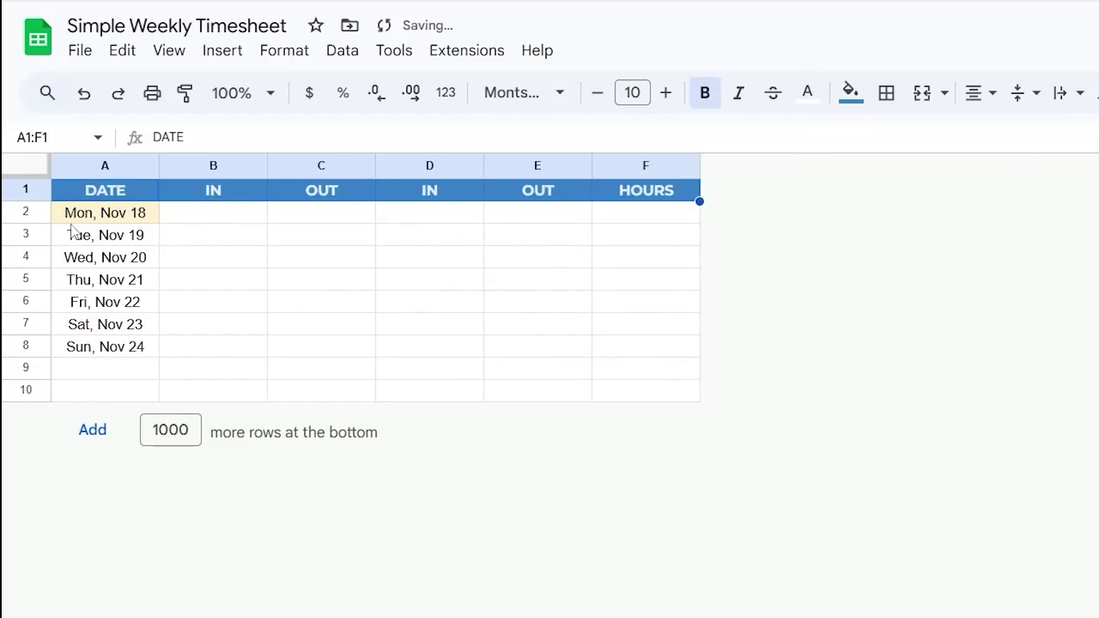
# Resize rows 1–9 to a height of 30 and align their text to the vertical middle
pyautogui.moveTo(40, 195); pyautogui.dragTo(42, 364)
pyautogui.rightClick(42, 367)
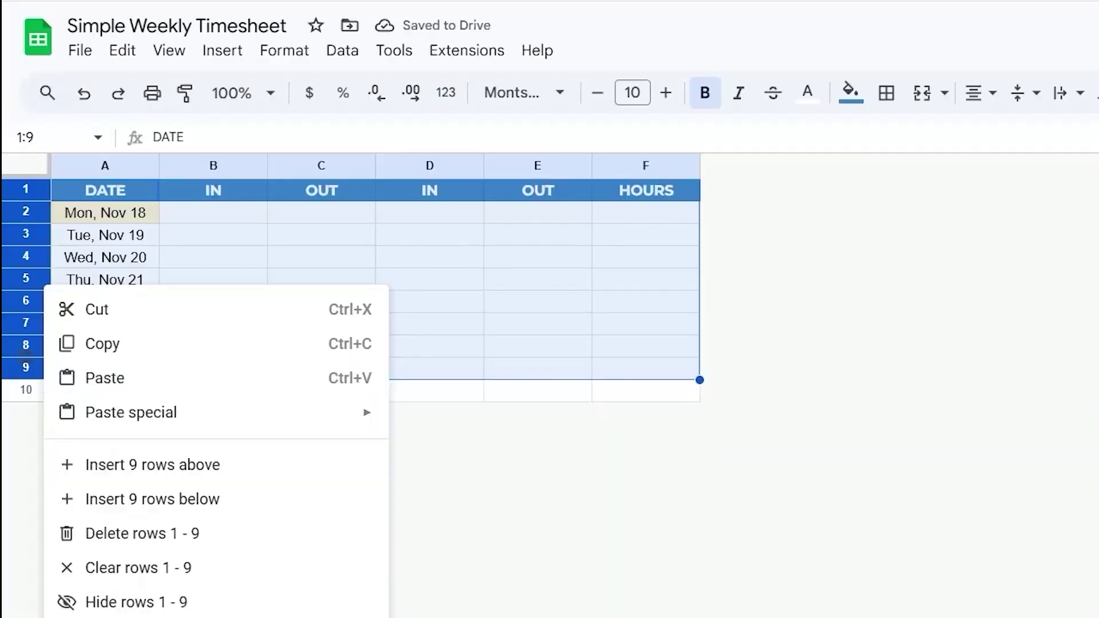
pyautogui.click(115, 616)
pyautogui.click(720, 370)
pyautogui.write('30')
pyautogui.press('Return')
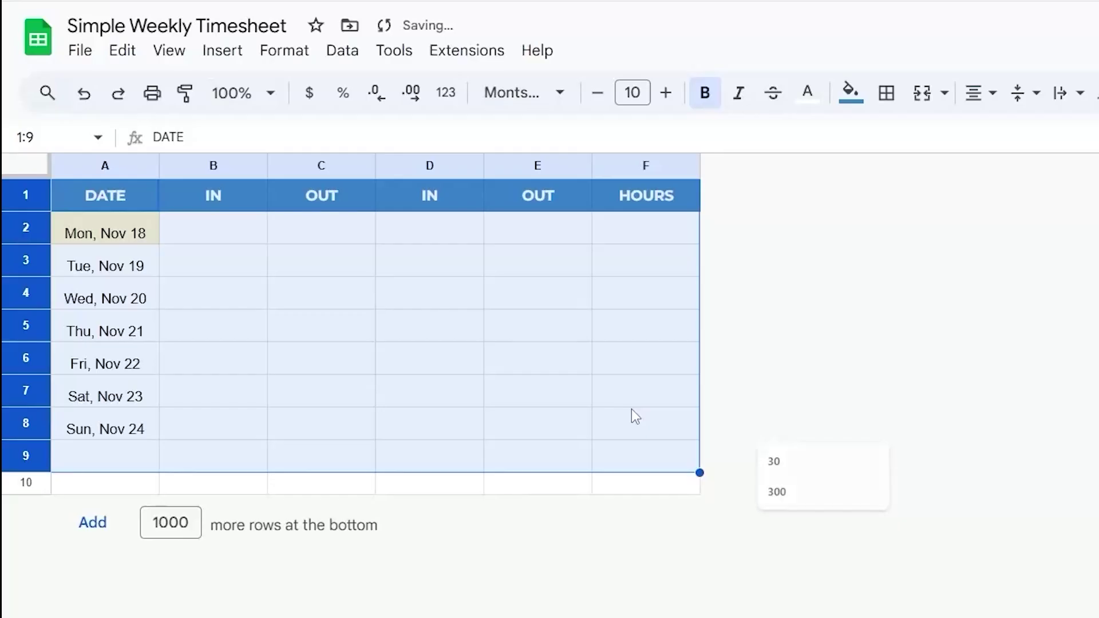
pyautogui.click(1022, 95)
pyautogui.click(1061, 136)
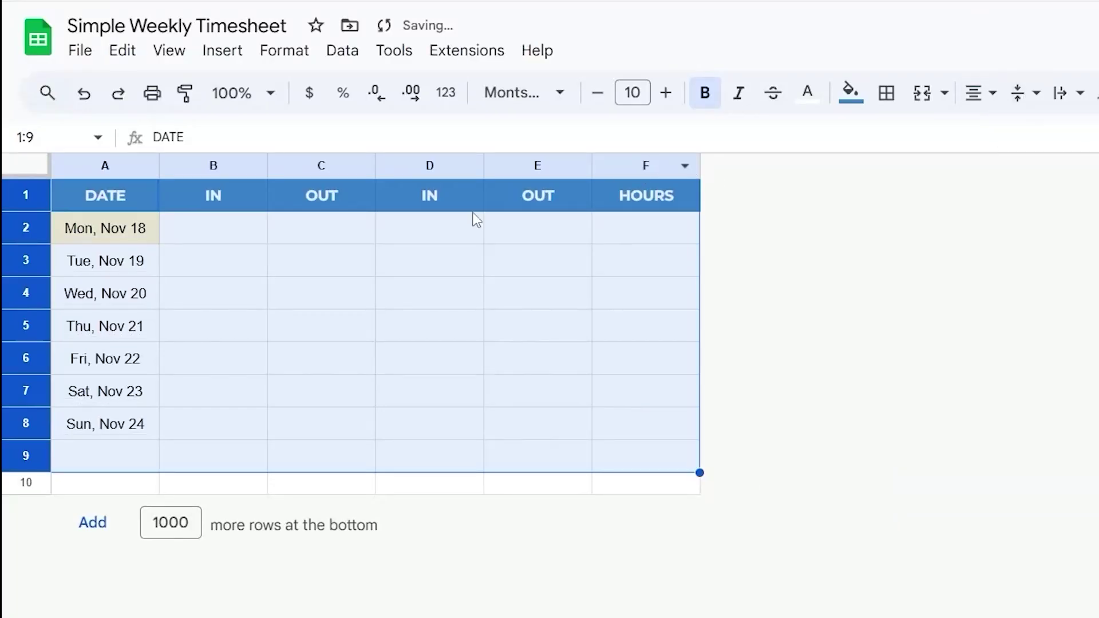
# Merge A9:E9 into a TOTALS label and put =sum(F2:F8) in F9
pyautogui.moveTo(97, 468); pyautogui.dragTo(498, 463)
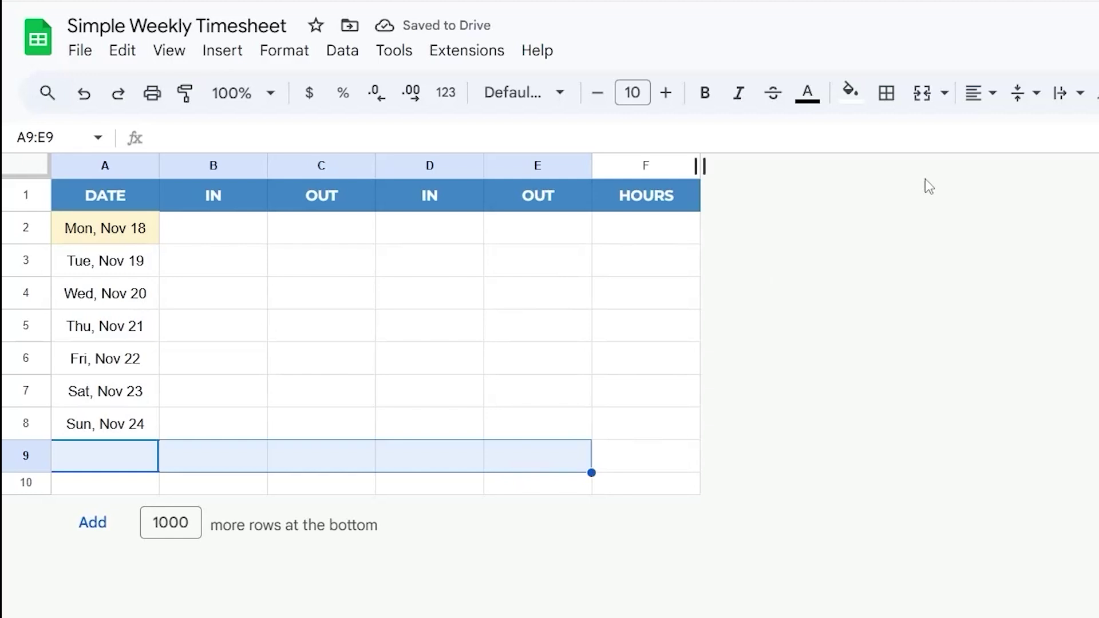
pyautogui.click(913, 96)
pyautogui.write('TOTALS')
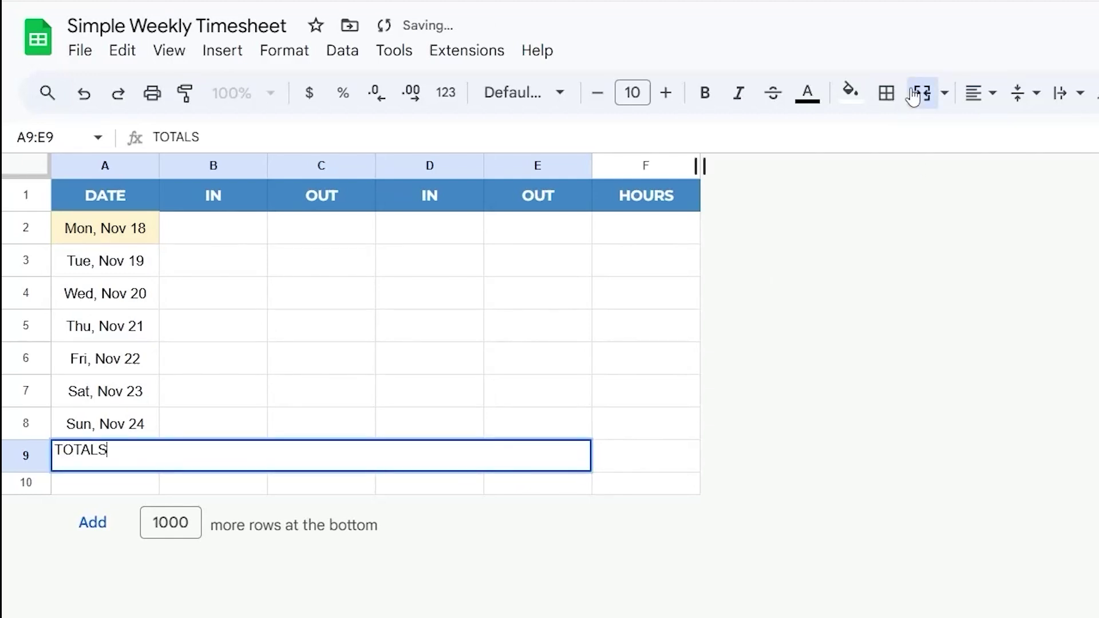
pyautogui.press('Tab')
pyautogui.write('=sum(')
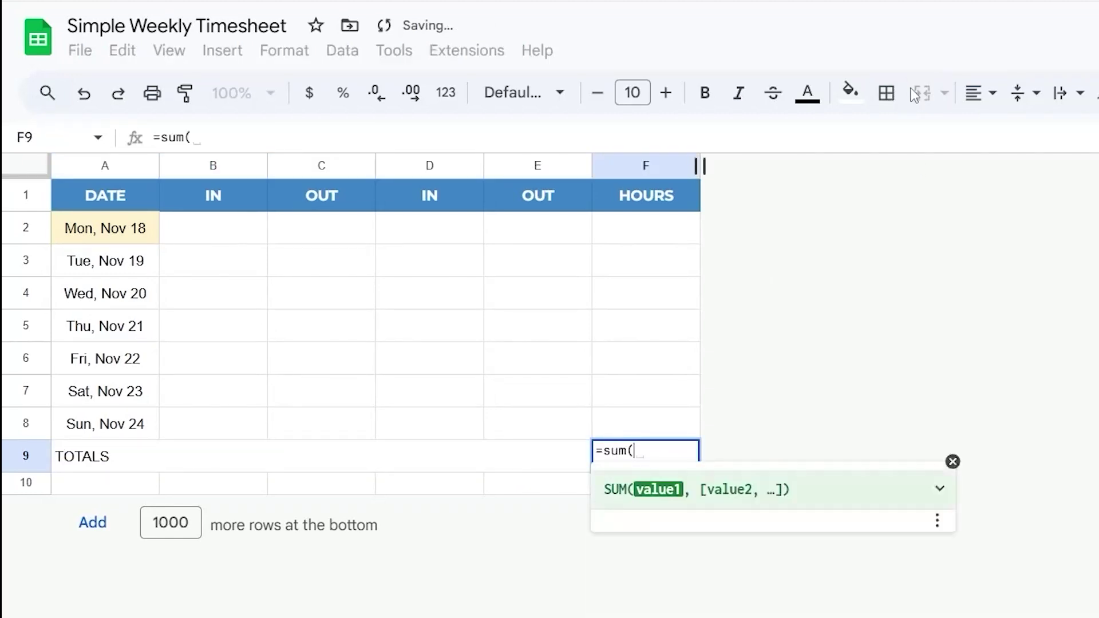
pyautogui.moveTo(663, 217); pyautogui.dragTo(646, 431)
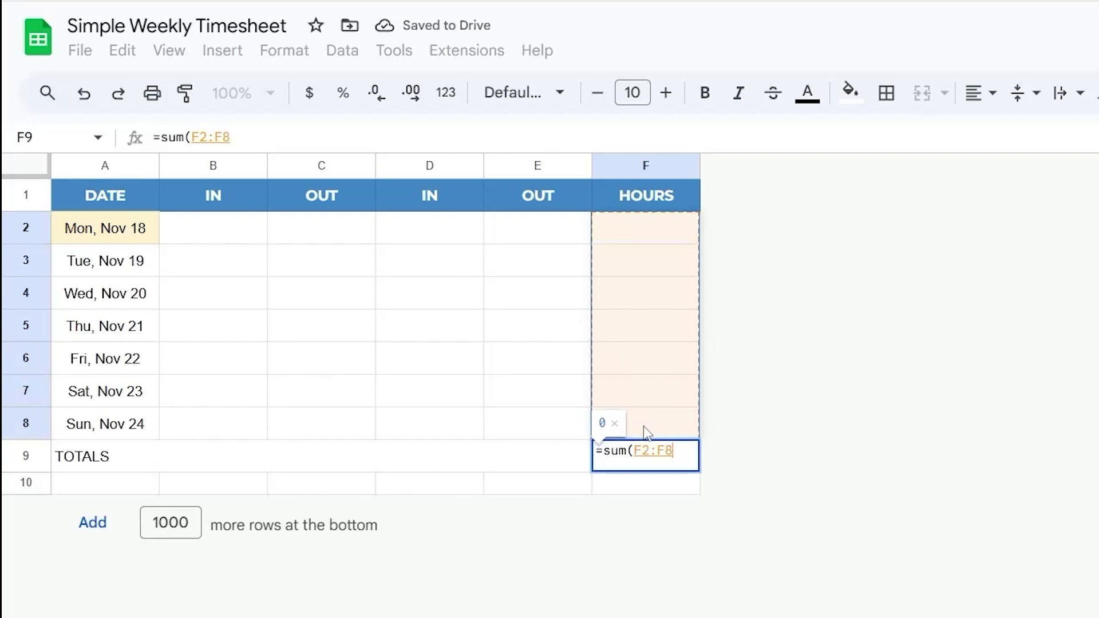
pyautogui.write(')')
pyautogui.press('Return')
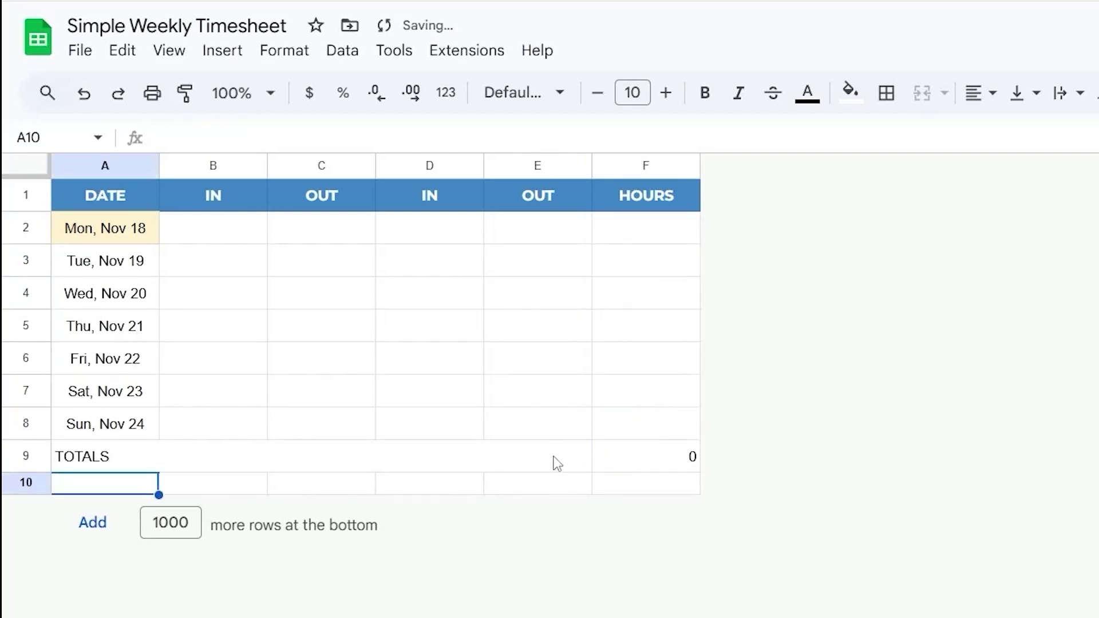
# Set the totals row A9:F9 to Montserrat, size 12, bold
pyautogui.moveTo(554, 464); pyautogui.dragTo(641, 457)
pyautogui.click(524, 92)
pyautogui.click(590, 310)
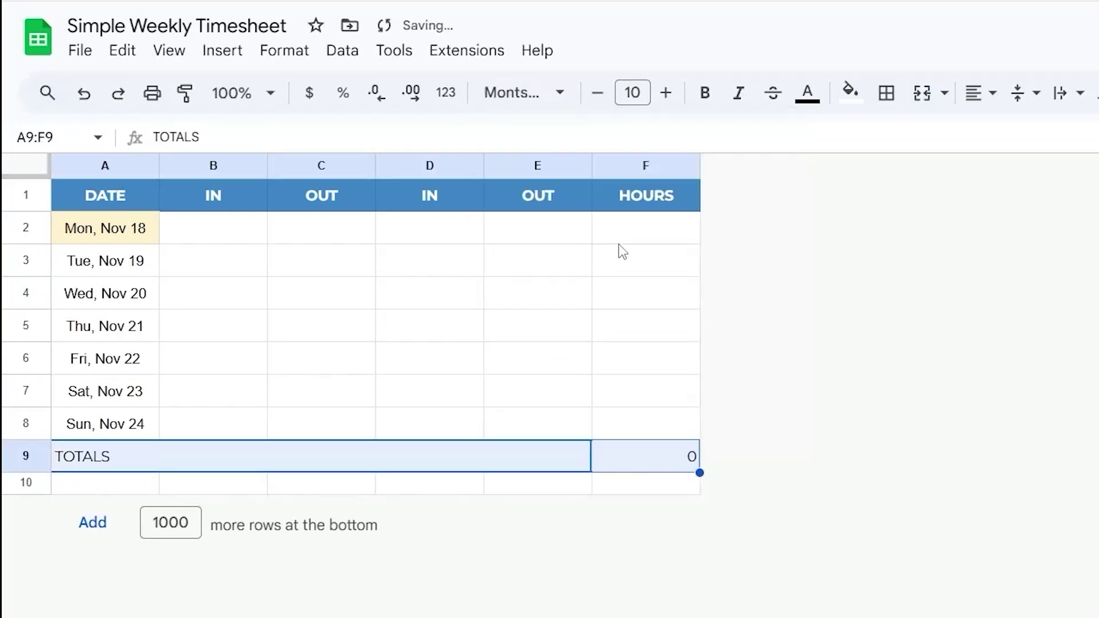
pyautogui.click(665, 92)
pyautogui.click(665, 93)
pyautogui.click(697, 99)
# Centre the totals row horizontally and vertically with green fill and white text
pyautogui.click(982, 92)
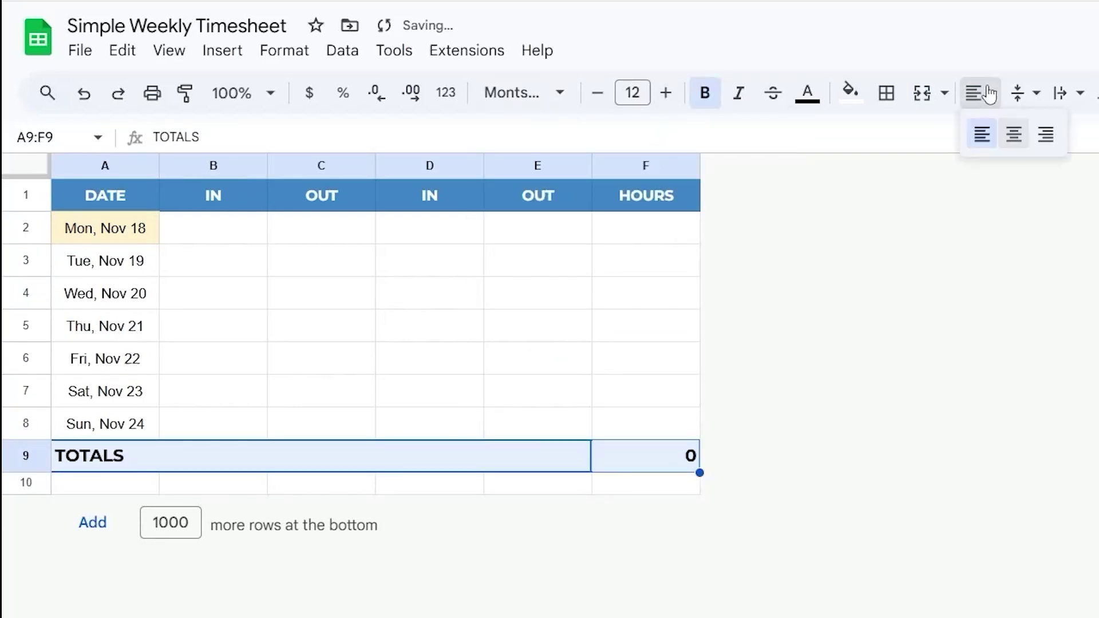
pyautogui.click(1016, 135)
pyautogui.click(1022, 93)
pyautogui.click(1059, 136)
pyautogui.click(850, 93)
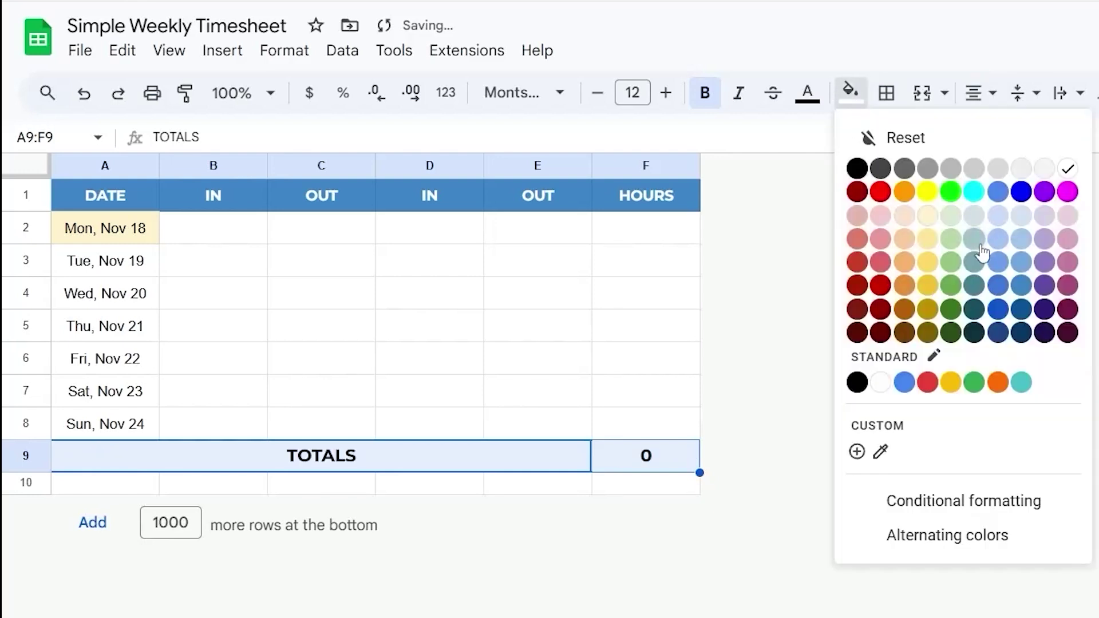
pyautogui.click(948, 287)
pyautogui.click(808, 93)
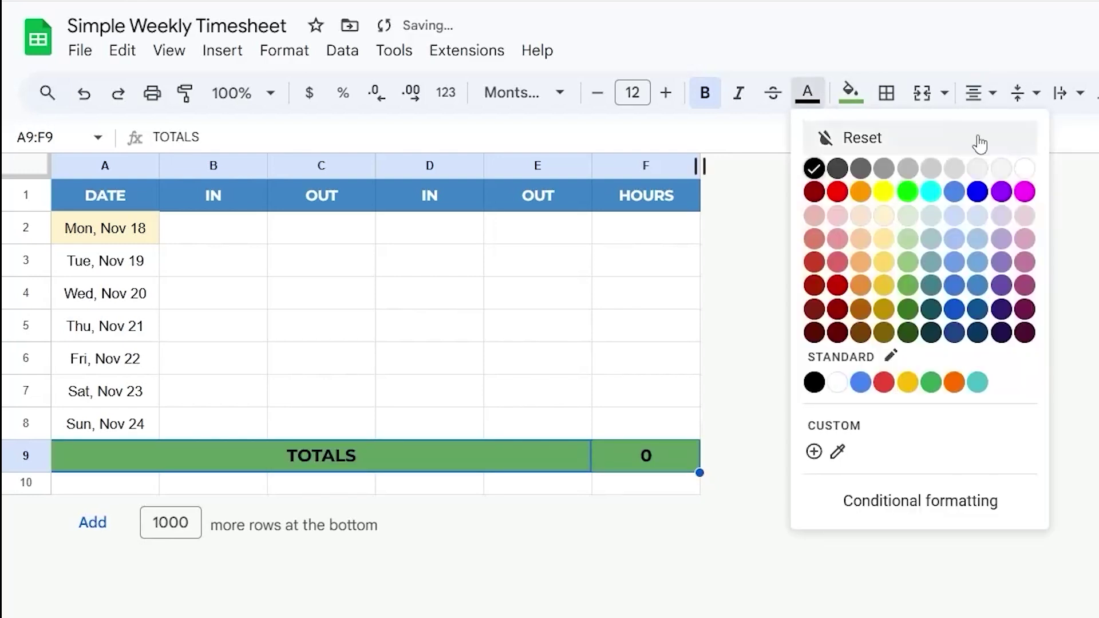
pyautogui.click(1027, 167)
# Delete the empty row 10 beneath the totals row
pyautogui.click(646, 326)
pyautogui.click(30, 482)
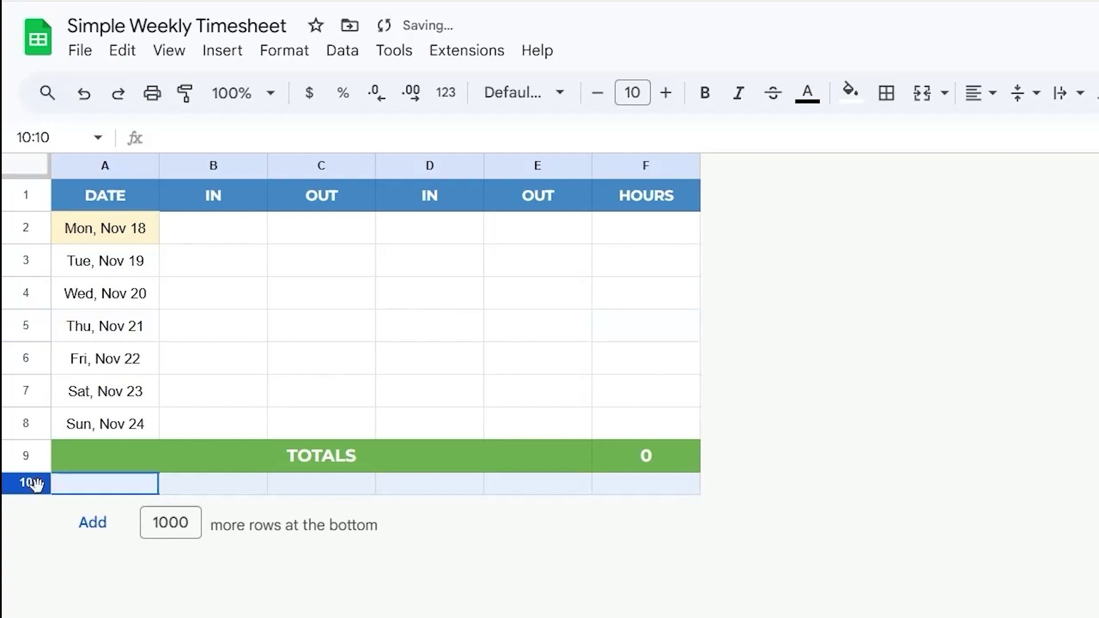
pyautogui.rightClick(32, 483)
pyautogui.click(126, 551)
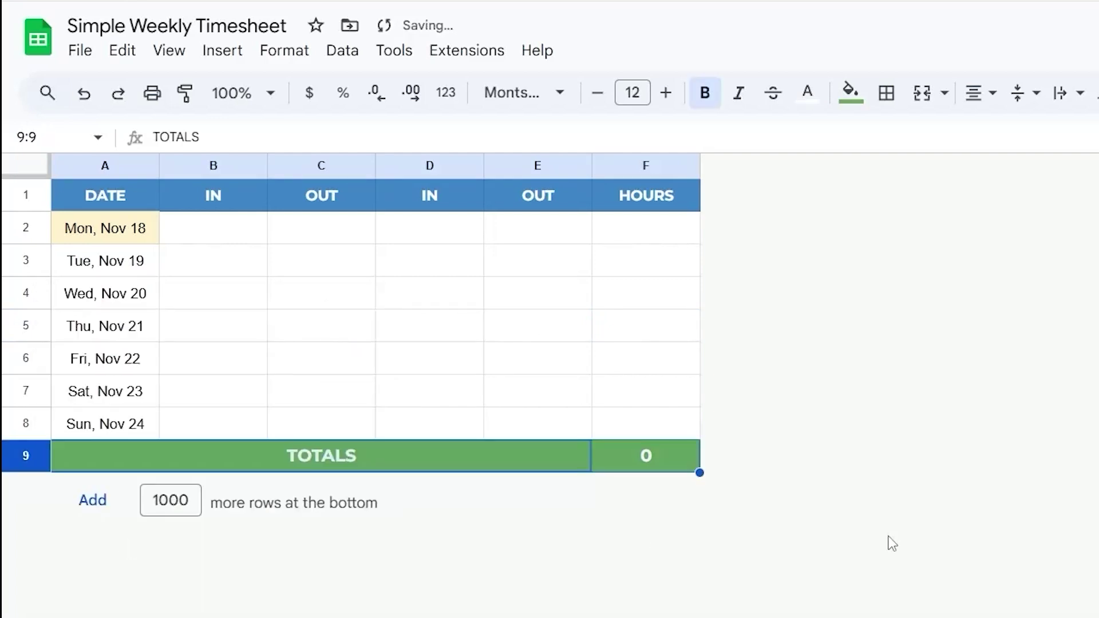
# Enter Monday's times 8:00 AM, 12pm, 1pm and 5pm in B2:E2
pyautogui.click(192, 228)
pyautogui.write('8:00 AM')
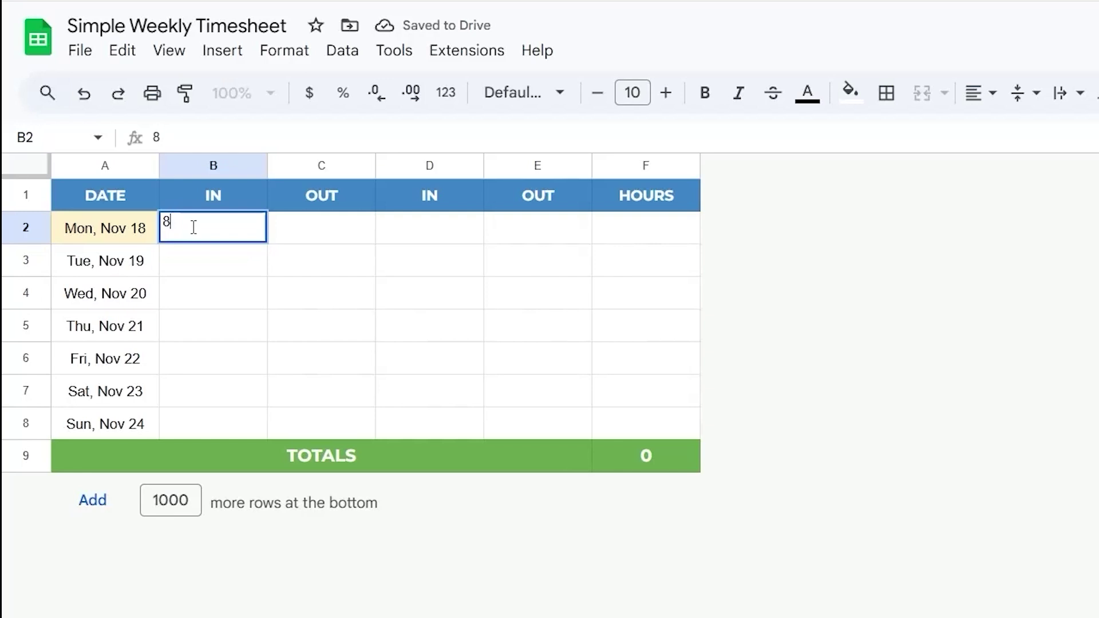
pyautogui.press('Return')
pyautogui.click(191, 227)
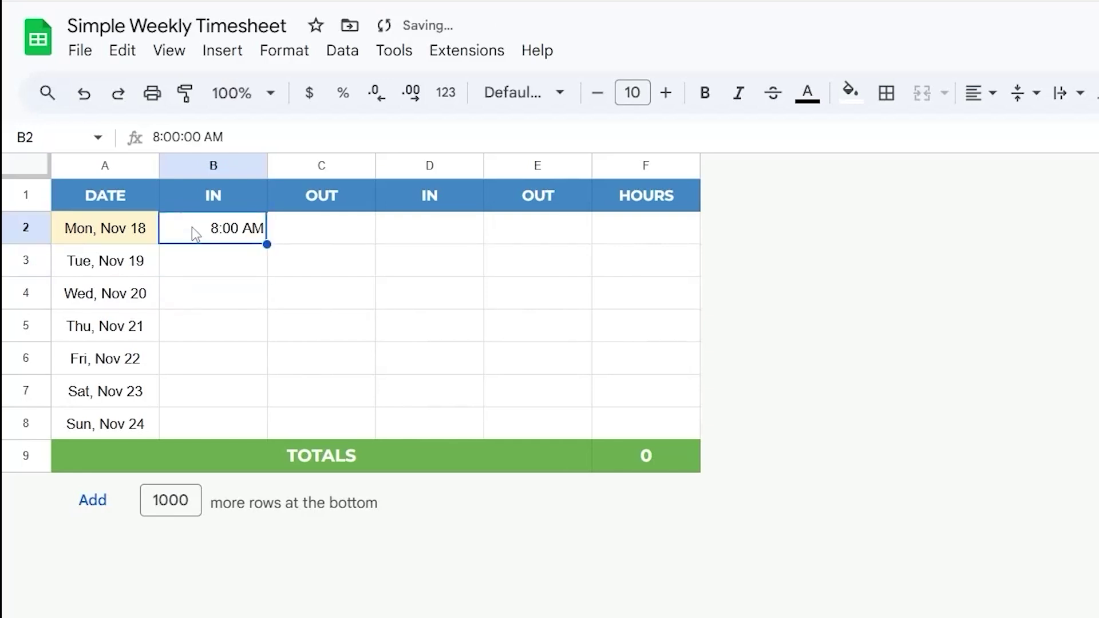
pyautogui.press('Right')
pyautogui.write('12pm')
pyautogui.press('Tab')
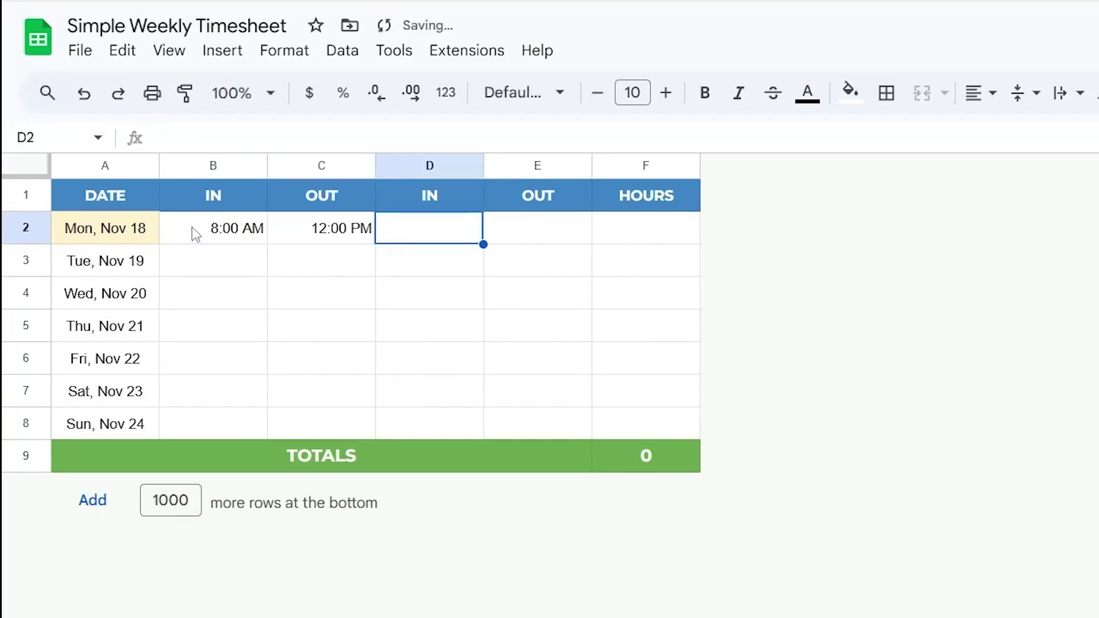
pyautogui.write('1pm')
pyautogui.press('Tab')
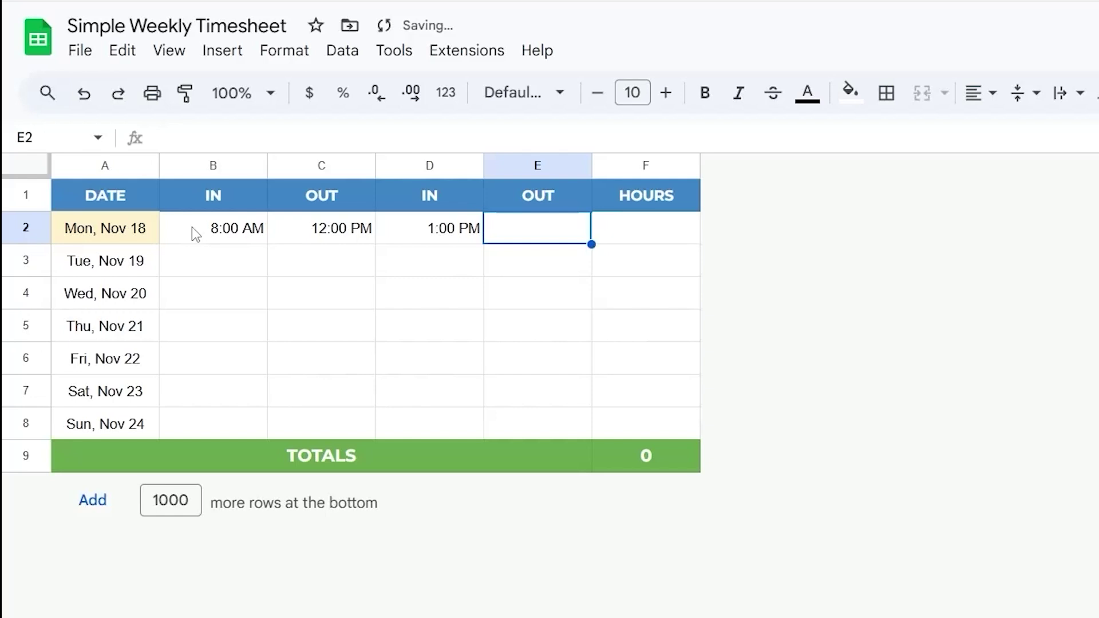
pyautogui.write('5pm')
pyautogui.press('Return')
# Centre-align the time cells B2:E8
pyautogui.moveTo(192, 227); pyautogui.dragTo(579, 437)
pyautogui.click(982, 92)
pyautogui.click(1013, 130)
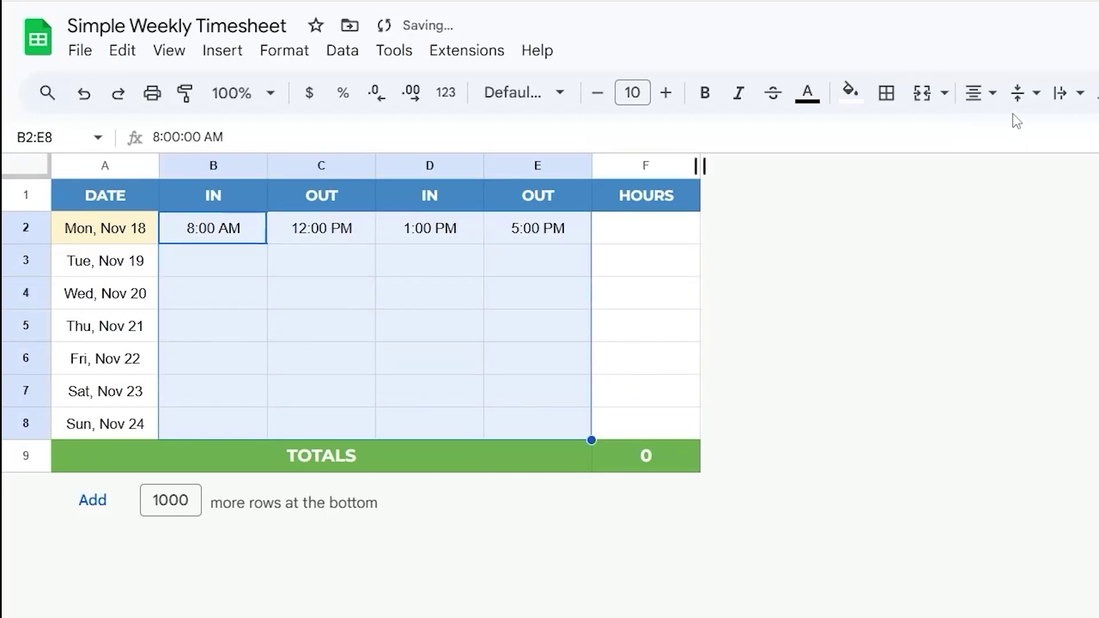
pyautogui.click(656, 239)
# Enter the hours formula =(C2-B2)*24 in F2
pyautogui.write('=')
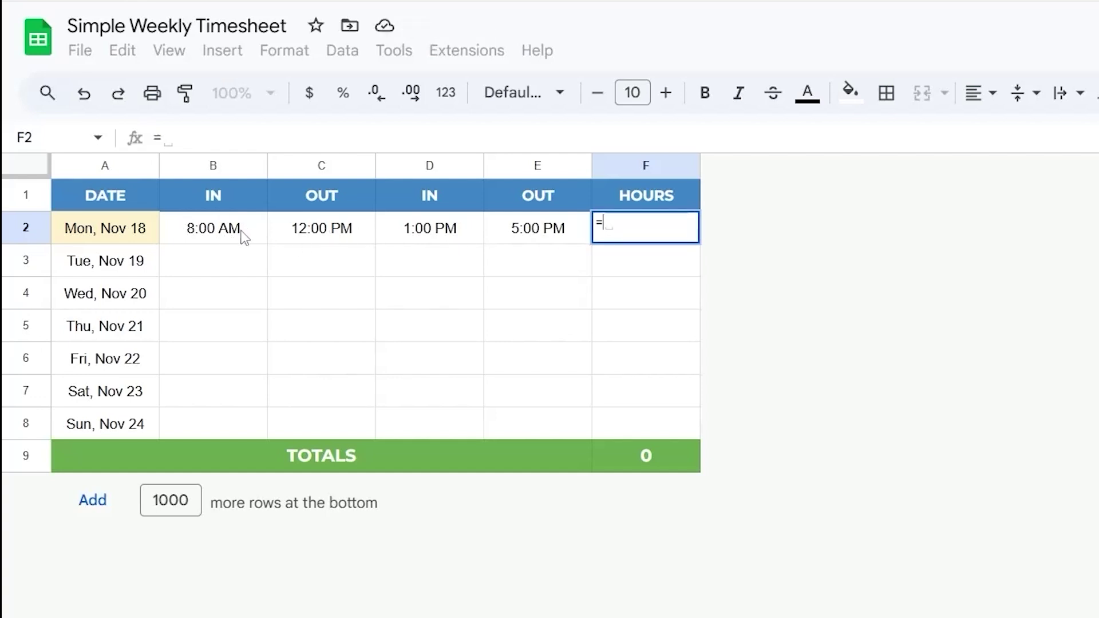
pyautogui.click(314, 227)
pyautogui.write('-')
pyautogui.click(238, 234)
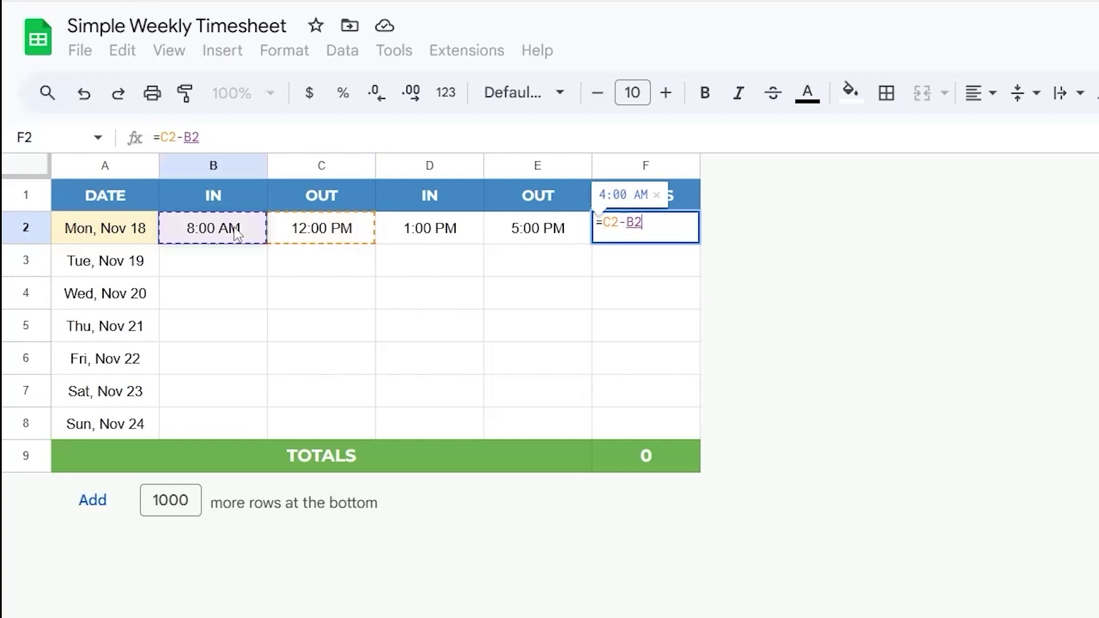
pyautogui.press('Home')
pyautogui.press('Right')
pyautogui.write('(')
pyautogui.press('End')
pyautogui.write(')')
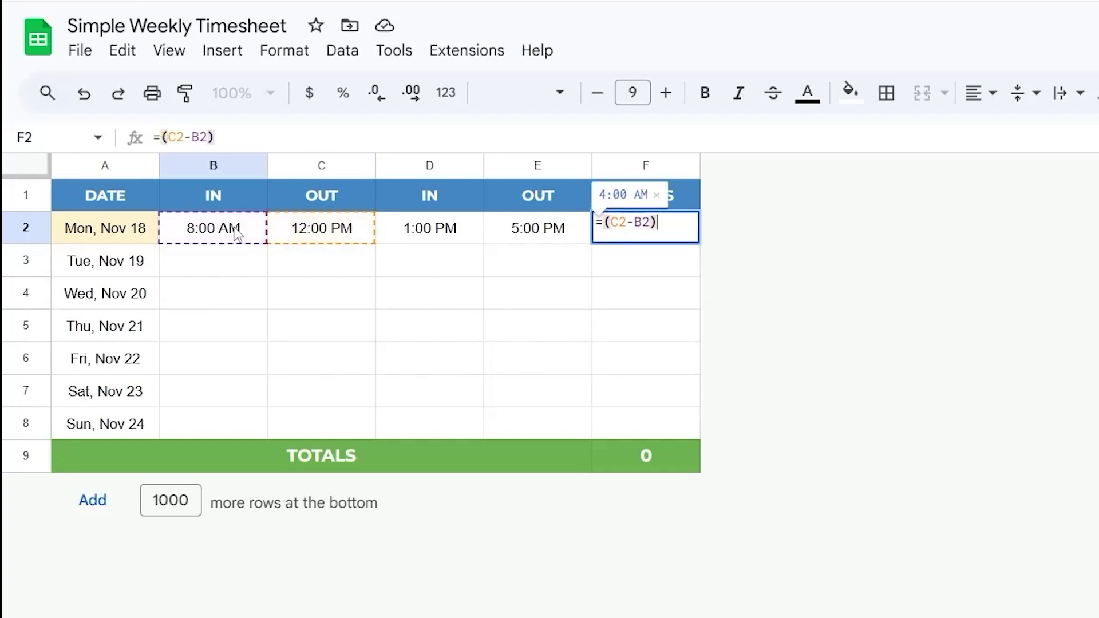
pyautogui.write('*24')
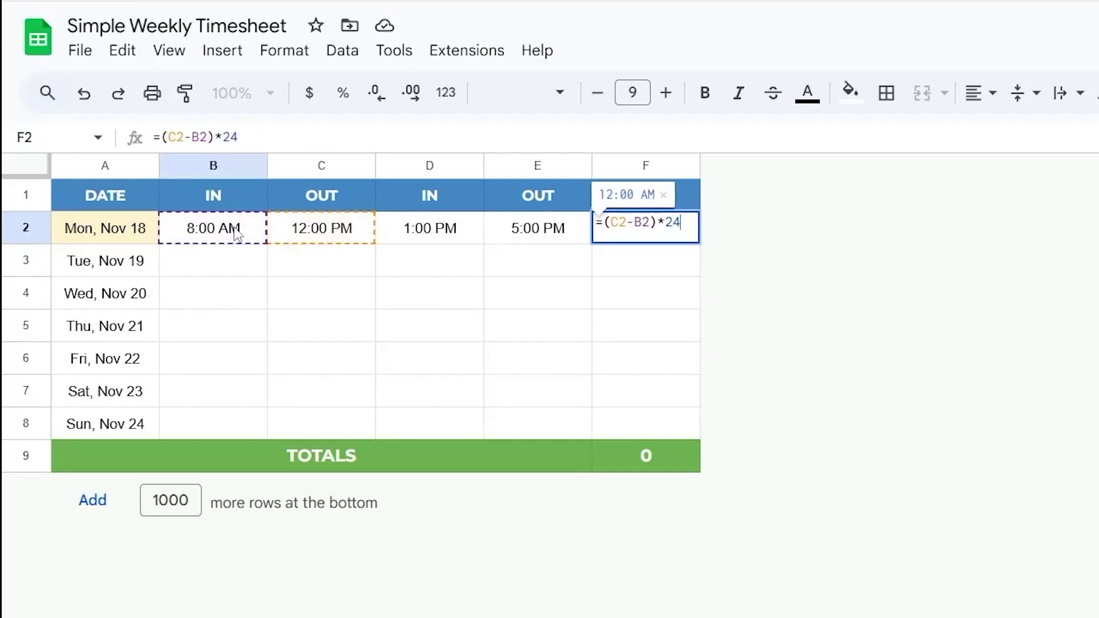
pyautogui.press('Return')
# Format F2:F9 as Number and centre the hours values
pyautogui.moveTo(658, 231); pyautogui.dragTo(643, 445)
pyautogui.click(447, 93)
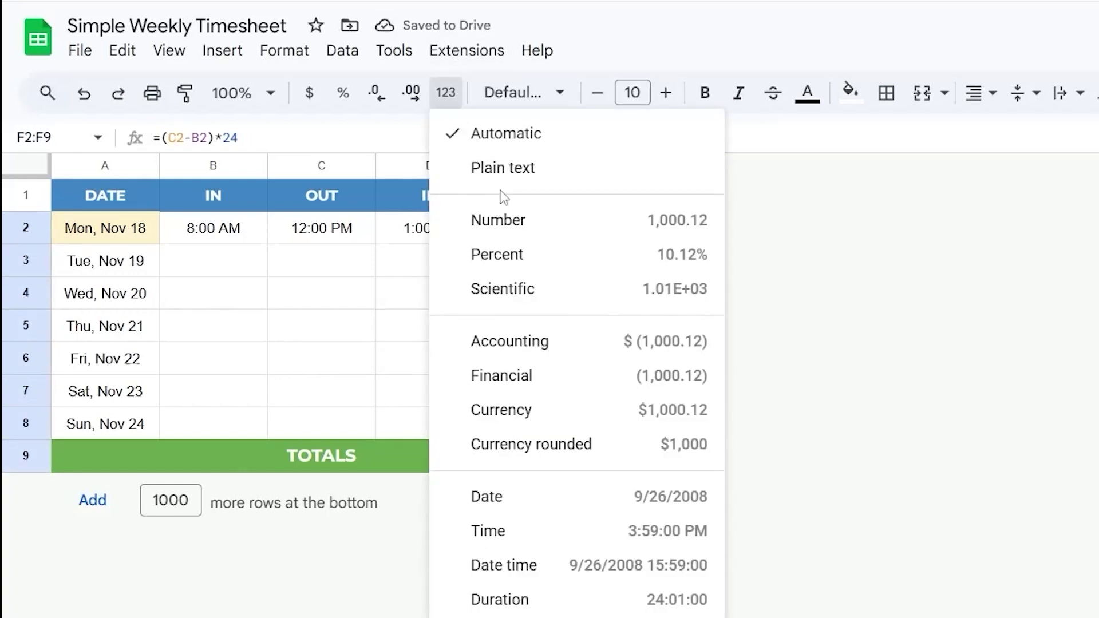
pyautogui.click(499, 221)
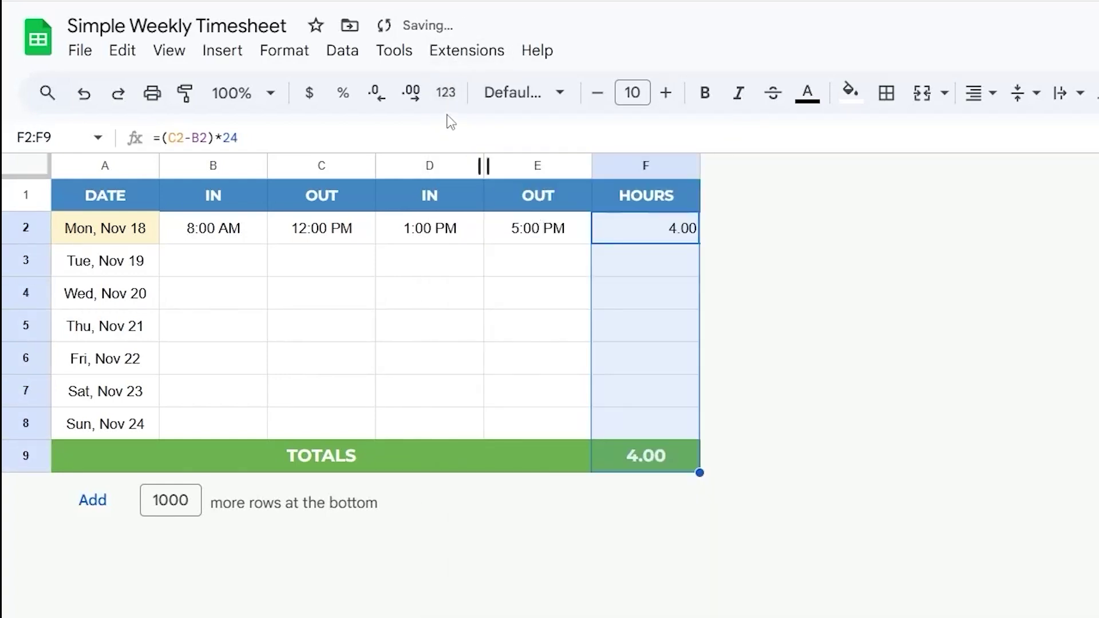
pyautogui.click(979, 95)
pyautogui.click(1014, 141)
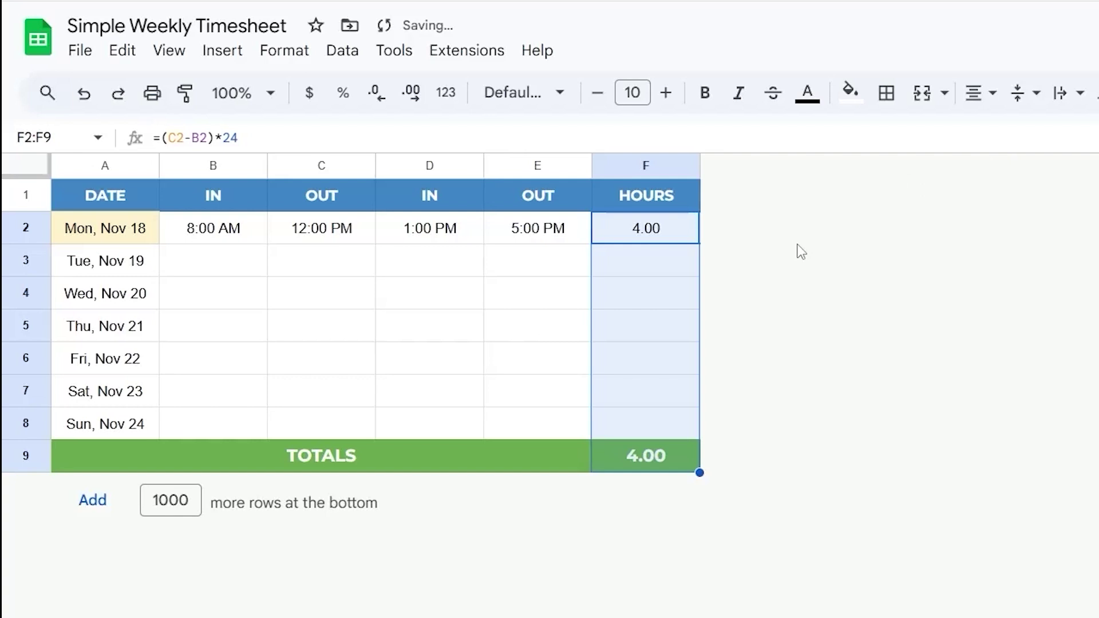
pyautogui.click(623, 239)
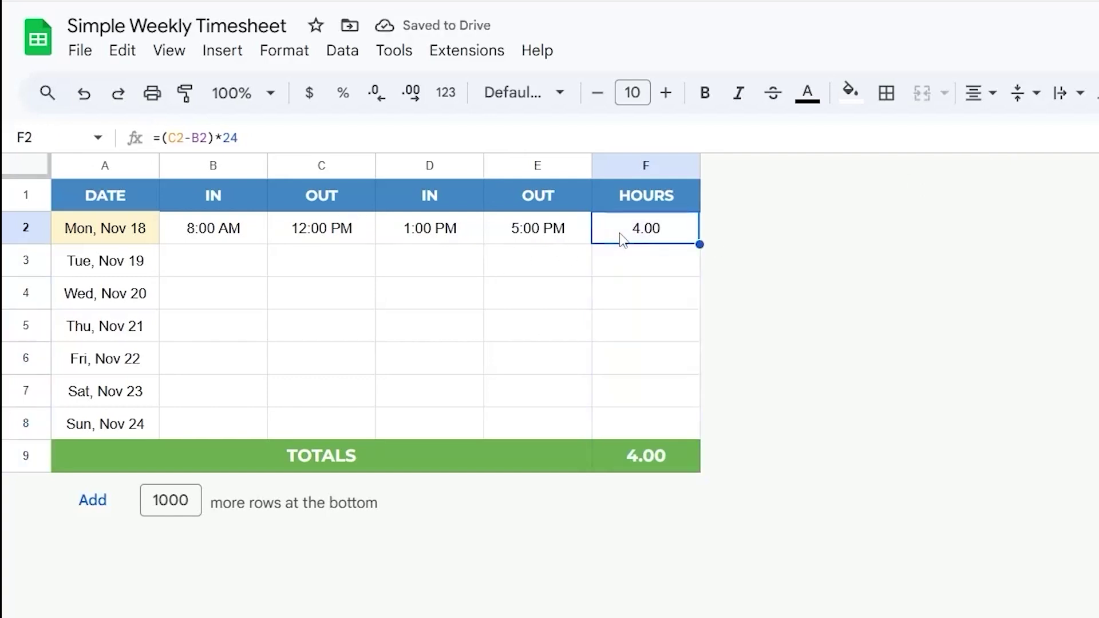
pyautogui.click(244, 235)
# Start extending F2's formula to add the afternoon OUT time E2
pyautogui.click(304, 237)
pyautogui.moveTo(219, 237); pyautogui.dragTo(307, 229)
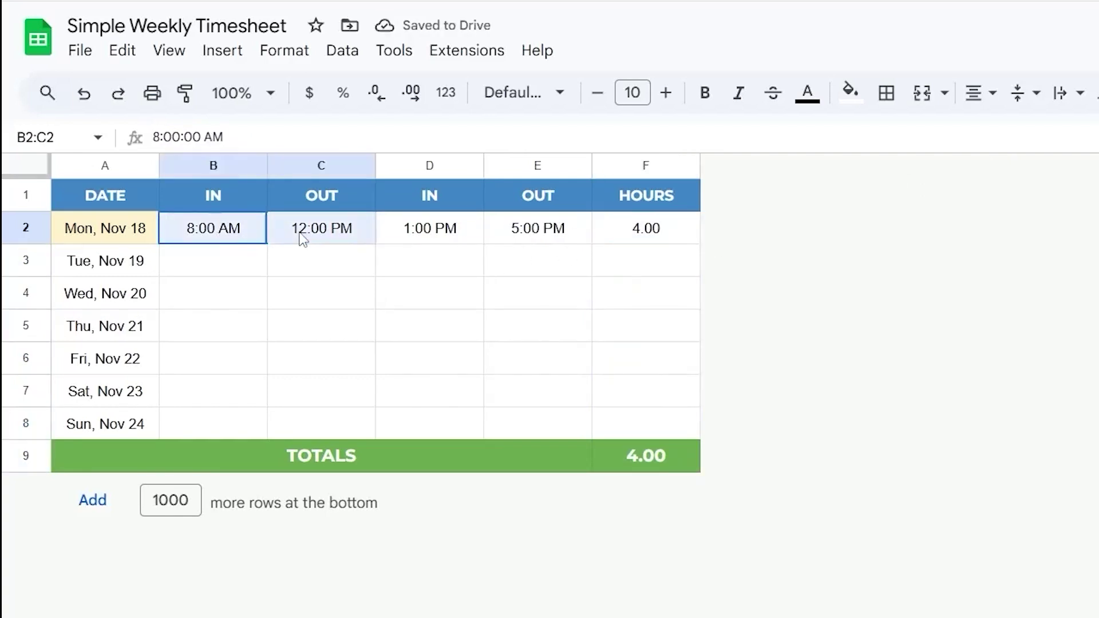
pyautogui.click(616, 234)
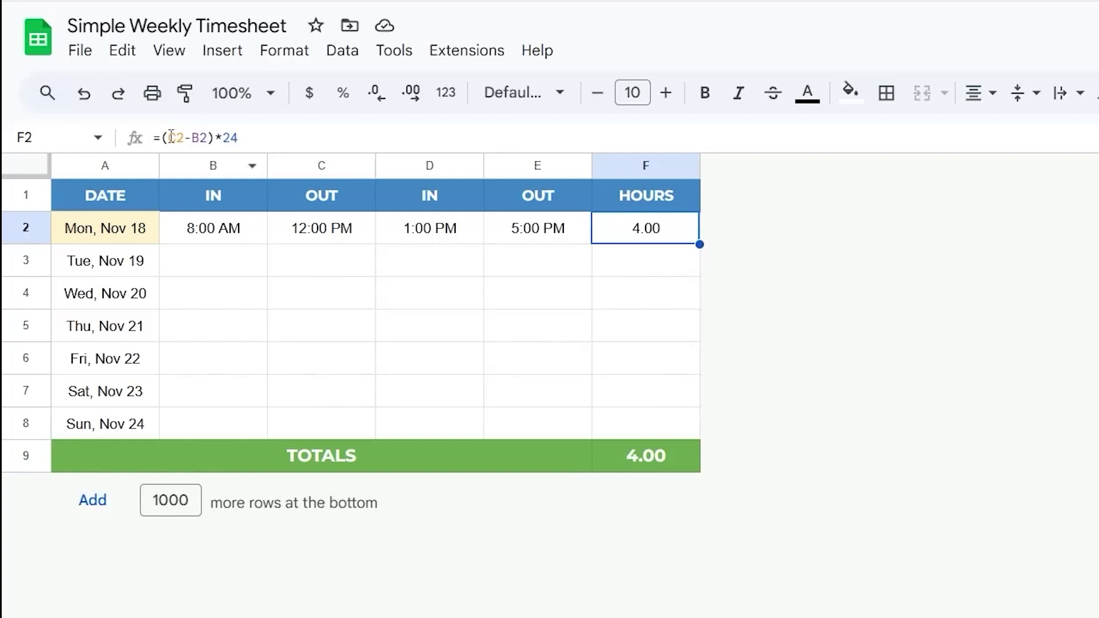
pyautogui.moveTo(215, 139); pyautogui.dragTo(304, 138)
pyautogui.press('BackSpace')
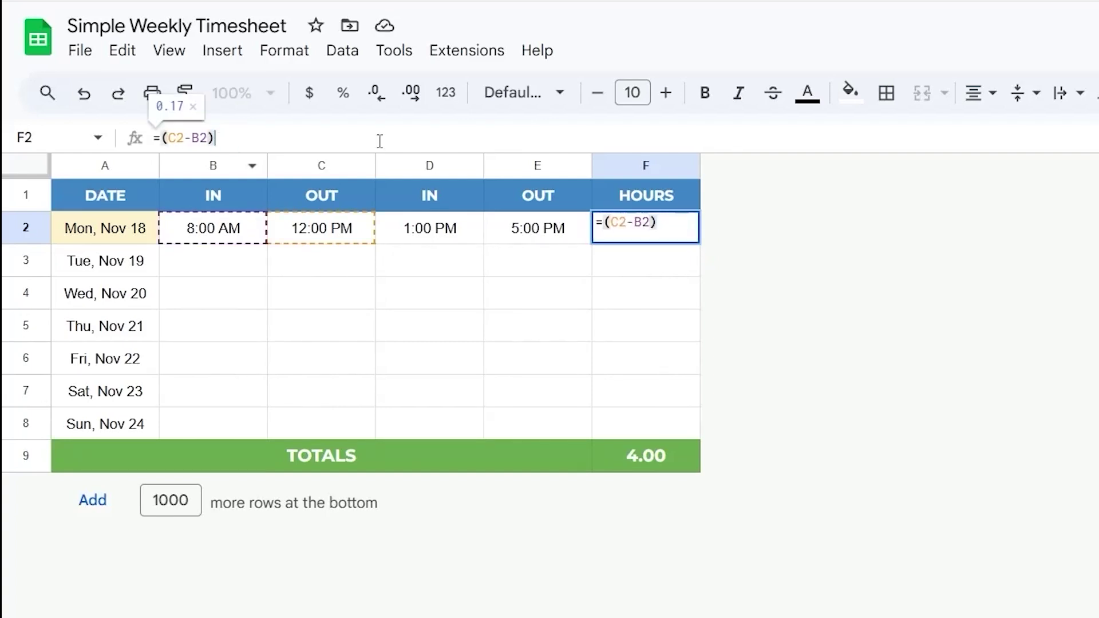
pyautogui.write('+(')
pyautogui.click(545, 233)
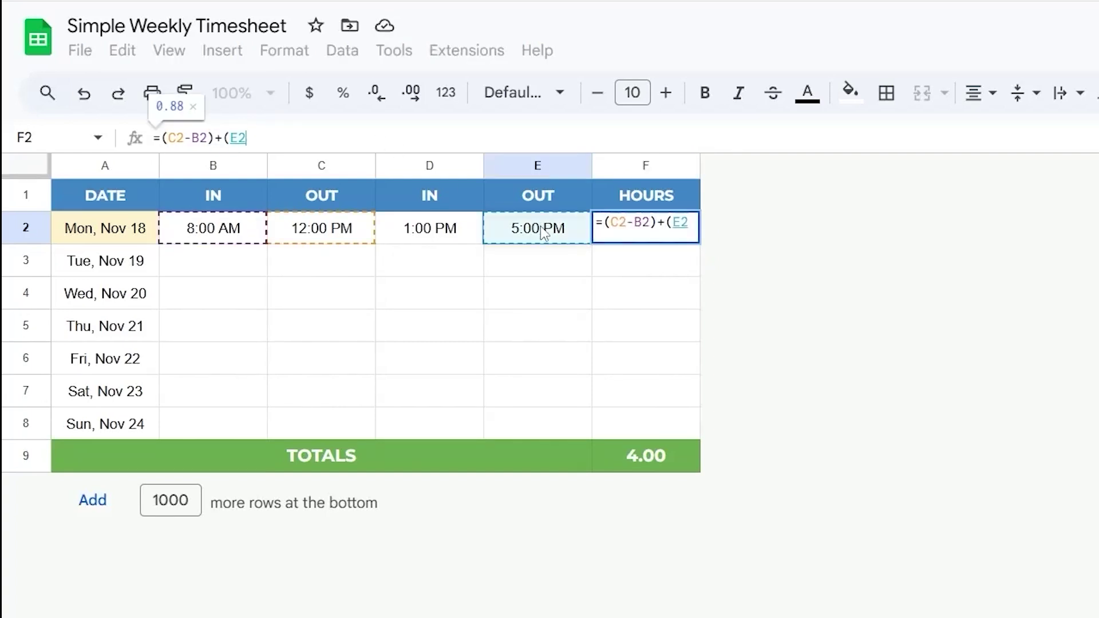
pyautogui.write('0')
pyautogui.click(463, 228)
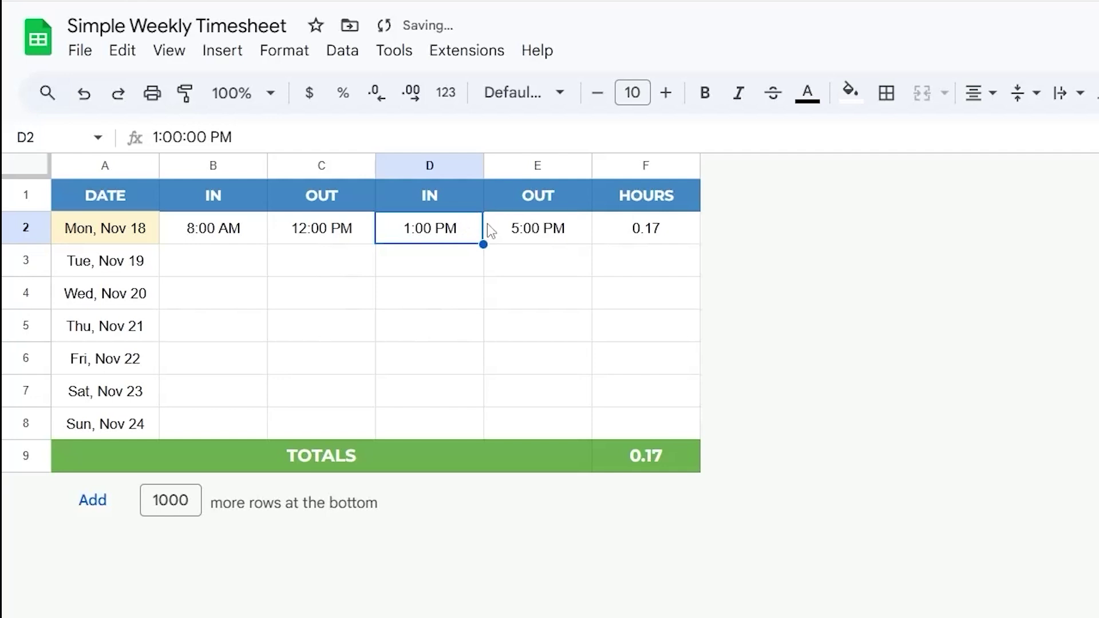
pyautogui.press('Right')
pyautogui.press('Right')
# Complete F2 as =((C2-B2)+(E2-D2))*24, giving Monday 8.00 hours
pyautogui.click(261, 137)
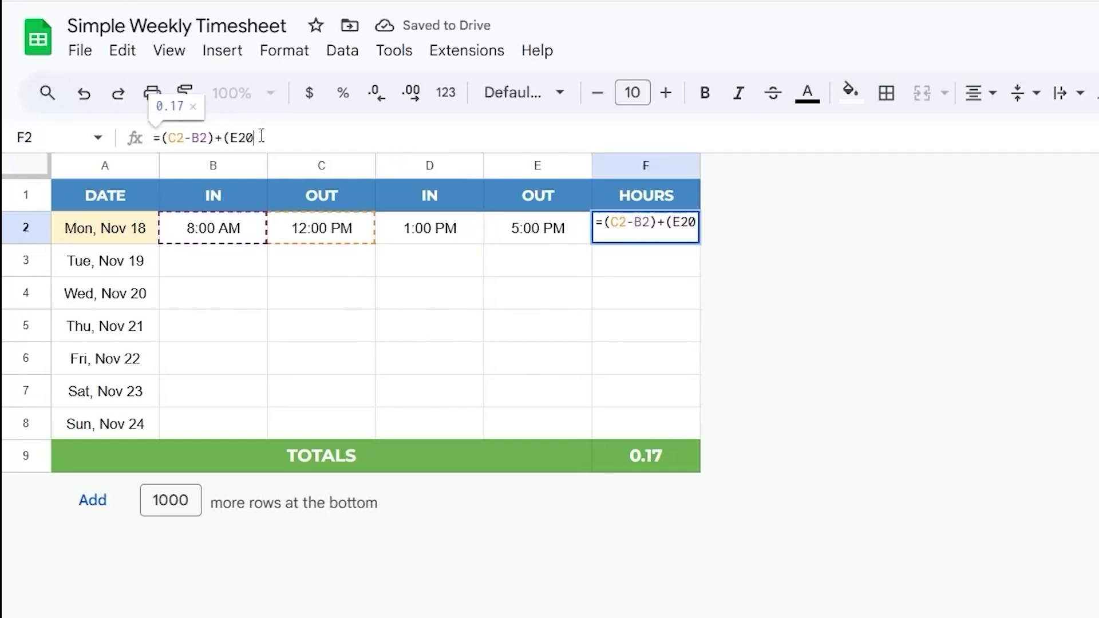
pyautogui.press('BackSpace')
pyautogui.write('-')
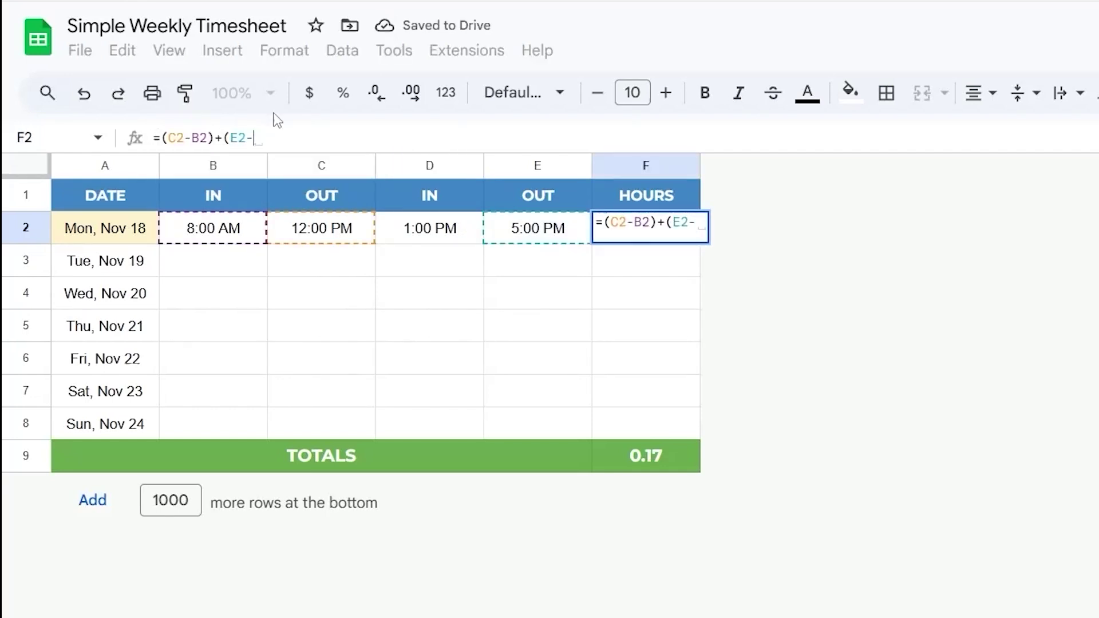
pyautogui.click(441, 235)
pyautogui.write('))')
pyautogui.press('Home')
pyautogui.press('Right')
pyautogui.write('(')
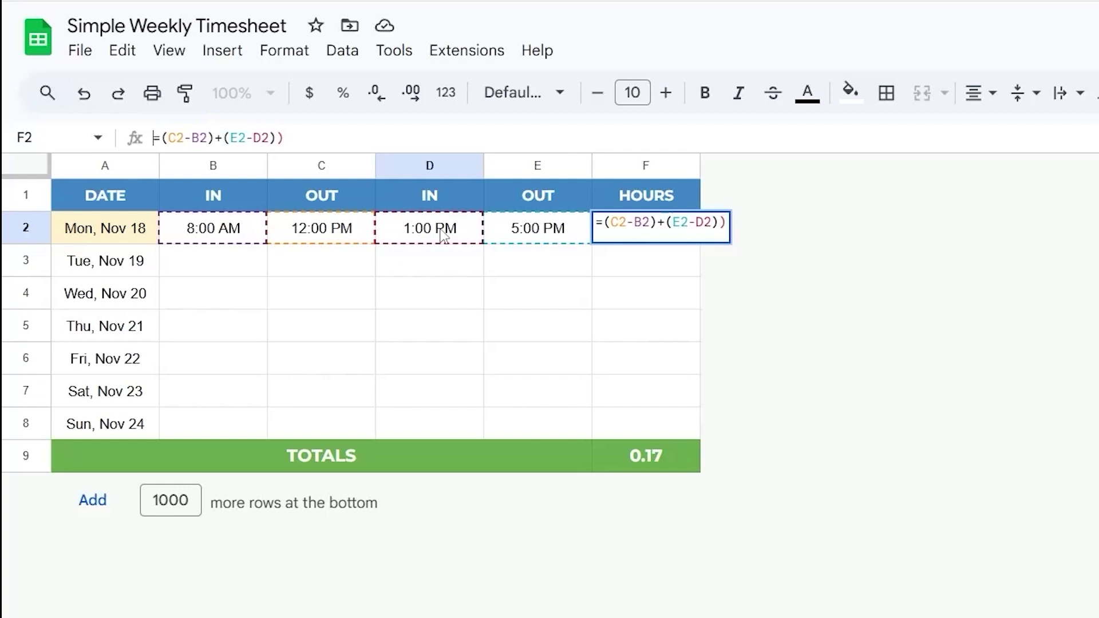
pyautogui.press('End')
pyautogui.write('*24')
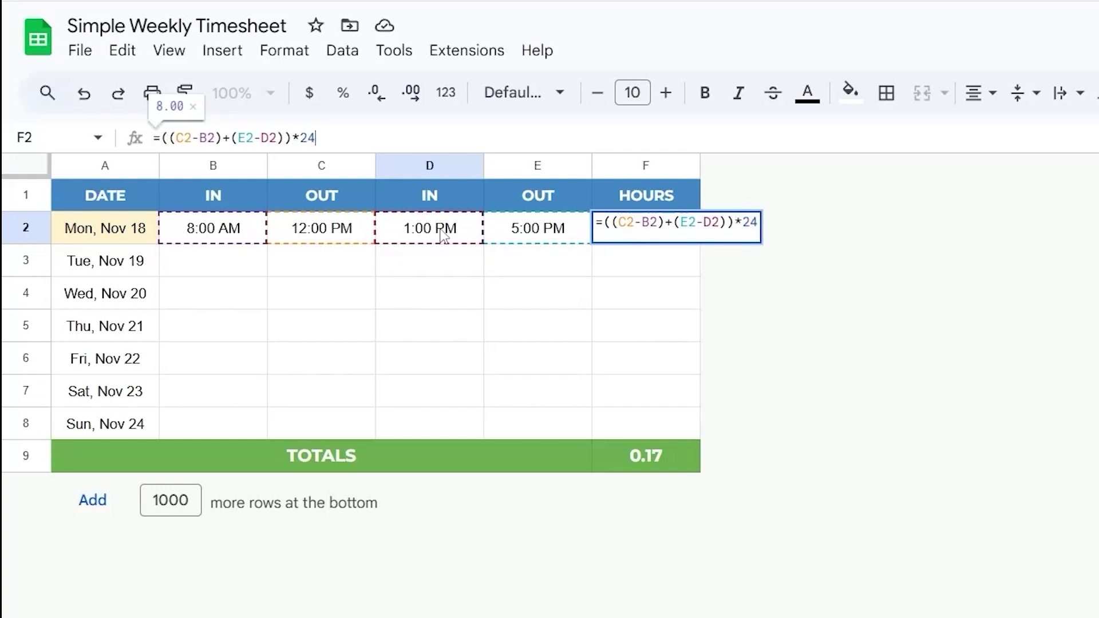
pyautogui.press('Return')
# Fill the hours formula down from F2 to F8
pyautogui.click(697, 238)
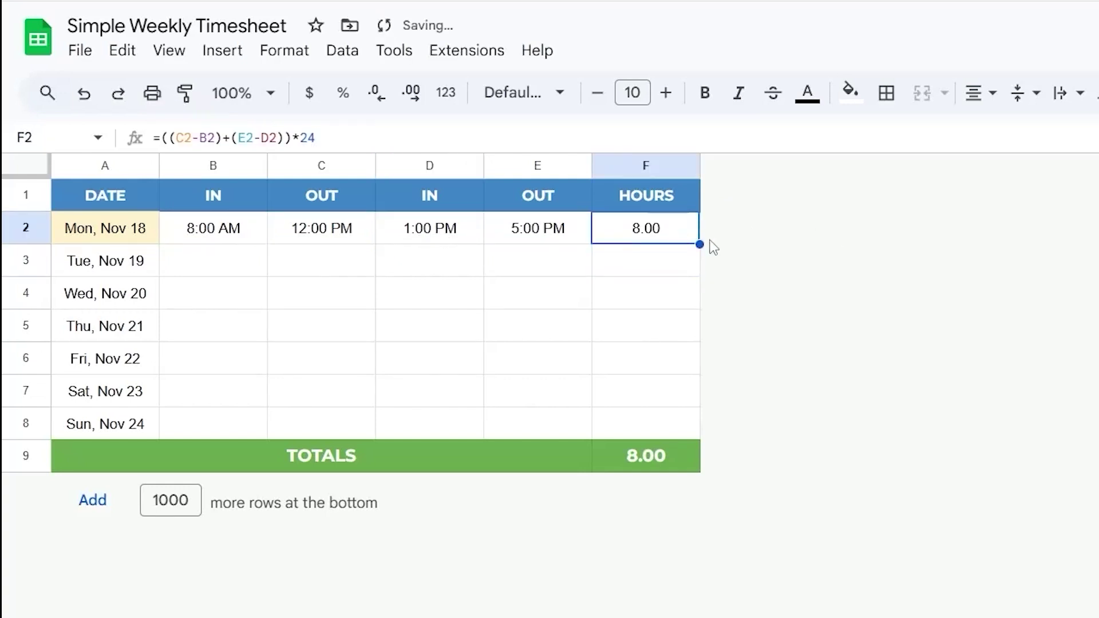
pyautogui.moveTo(700, 244); pyautogui.dragTo(680, 428)
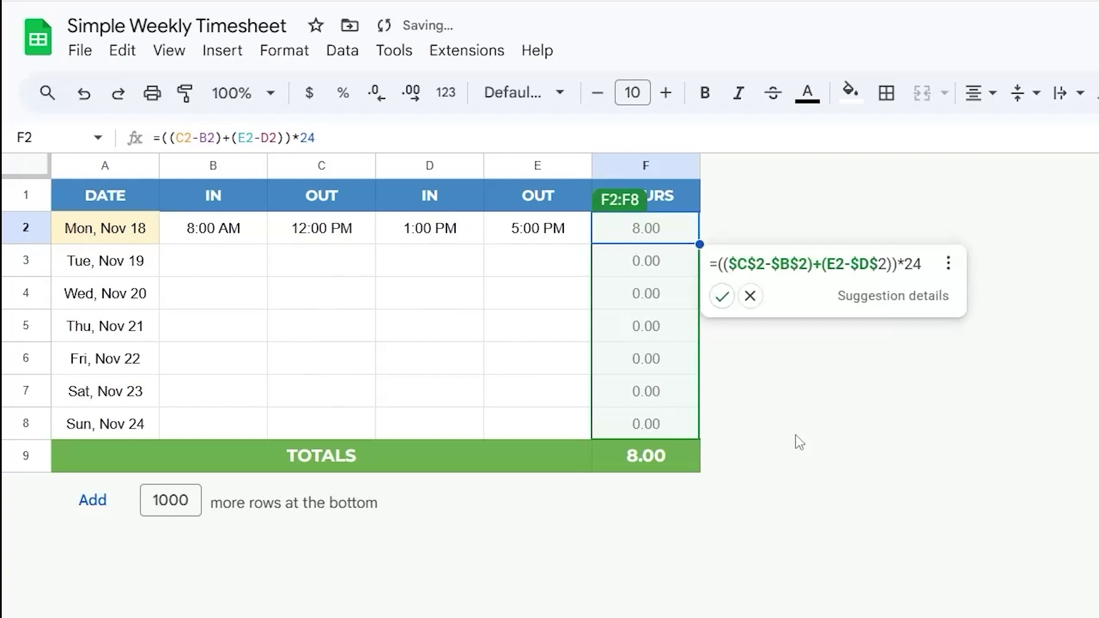
pyautogui.click(750, 296)
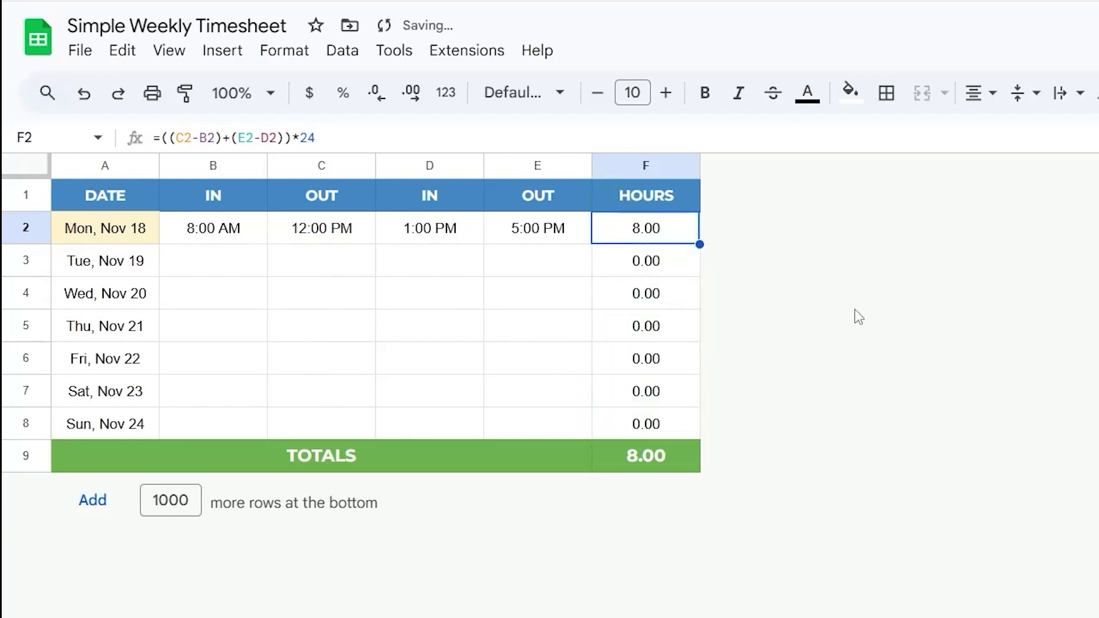
pyautogui.press('Down')
pyautogui.press('Down')
# Log Tuesday's shift as 8am in B3 and 12p in C3
pyautogui.click(213, 258)
pyautogui.write('8')
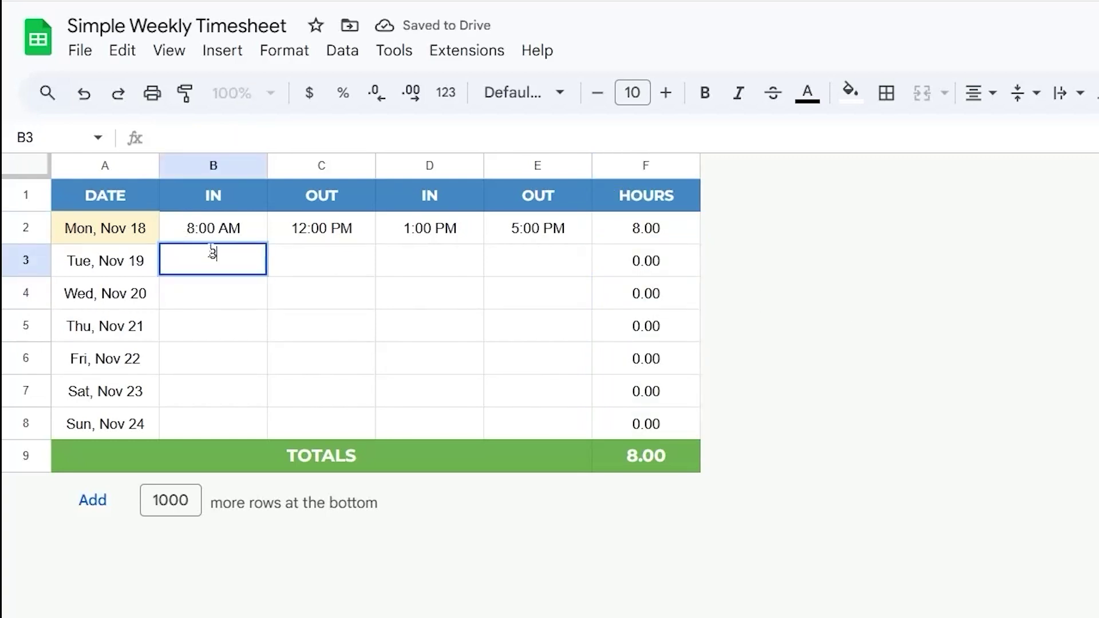
pyautogui.write('am')
pyautogui.press('Tab')
pyautogui.write('12p')
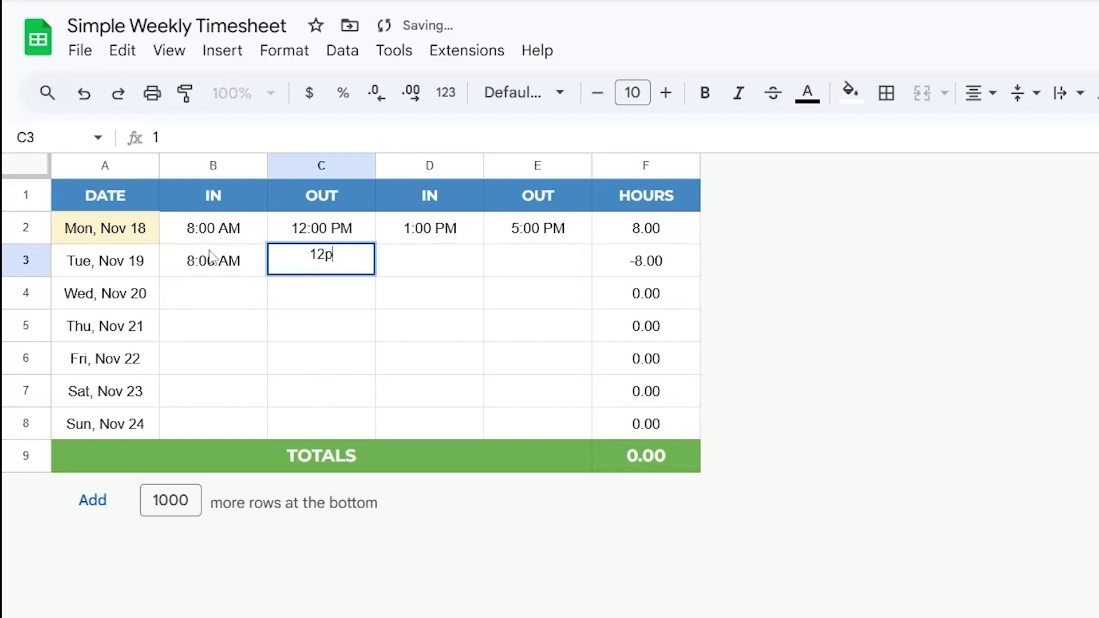
pyautogui.press('Return')
pyautogui.click(668, 269)
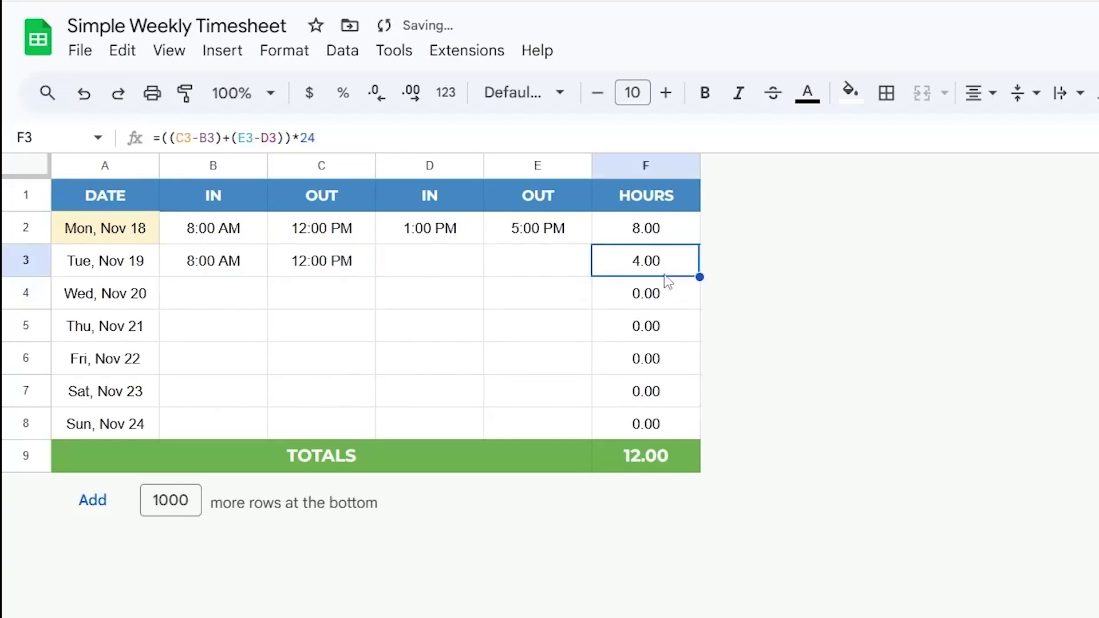
pyautogui.moveTo(653, 228); pyautogui.dragTo(669, 417)
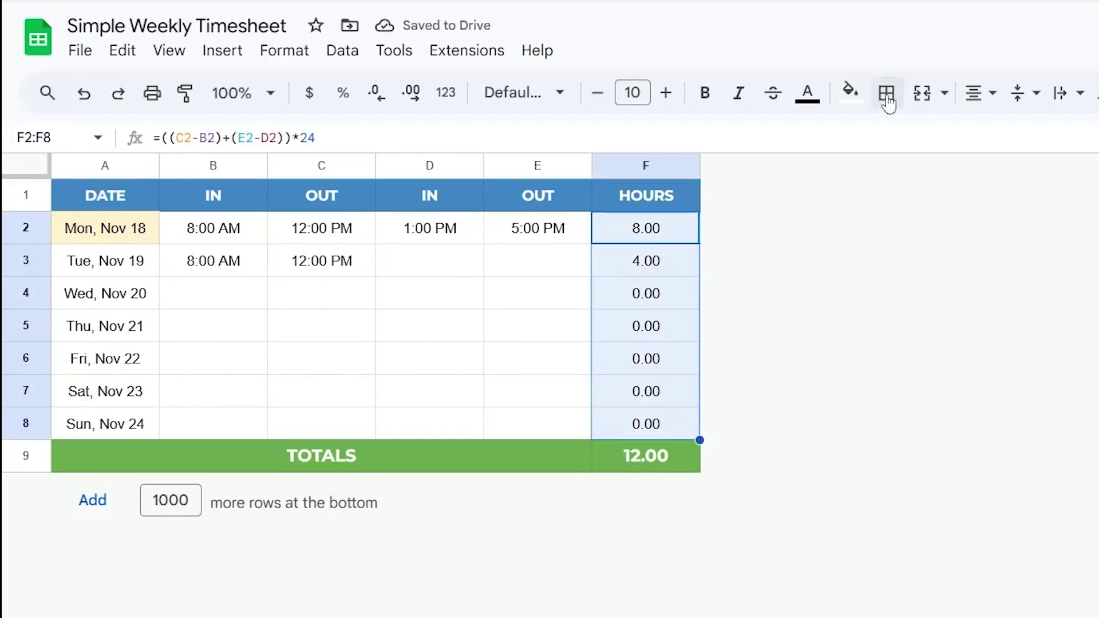
# Shade the hours F2:F8 and dates A3:A8 light grey
pyautogui.click(850, 90)
pyautogui.click(1021, 169)
pyautogui.moveTo(128, 269); pyautogui.dragTo(134, 421)
pyautogui.click(851, 91)
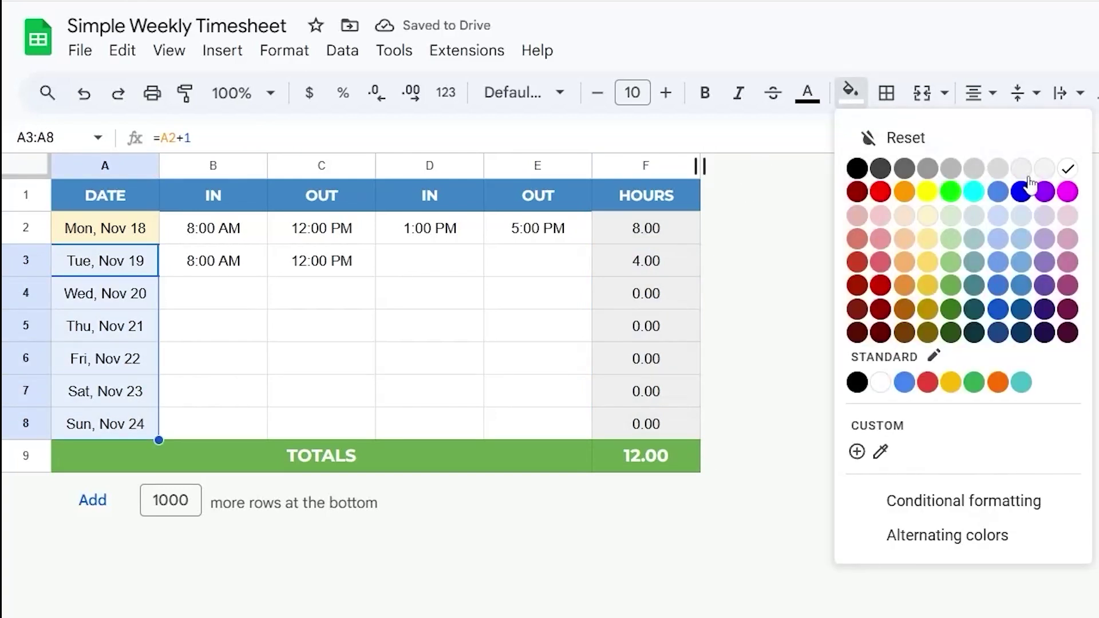
pyautogui.click(1022, 169)
pyautogui.click(646, 326)
# Hide the sheet gridlines from the View menu
pyautogui.click(168, 50)
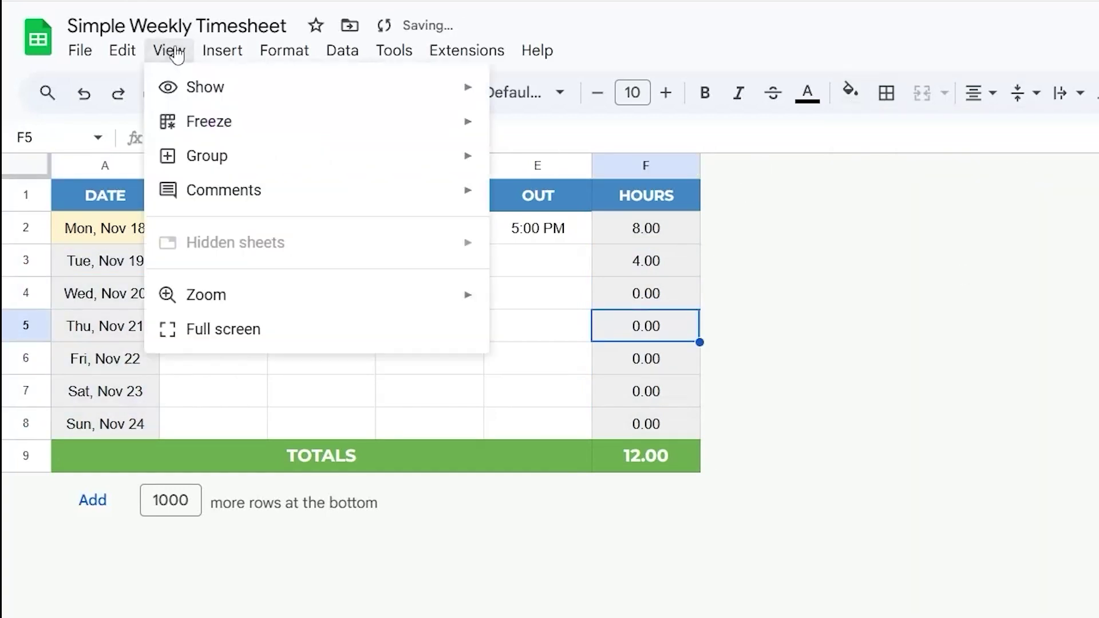
pyautogui.moveTo(380, 98)
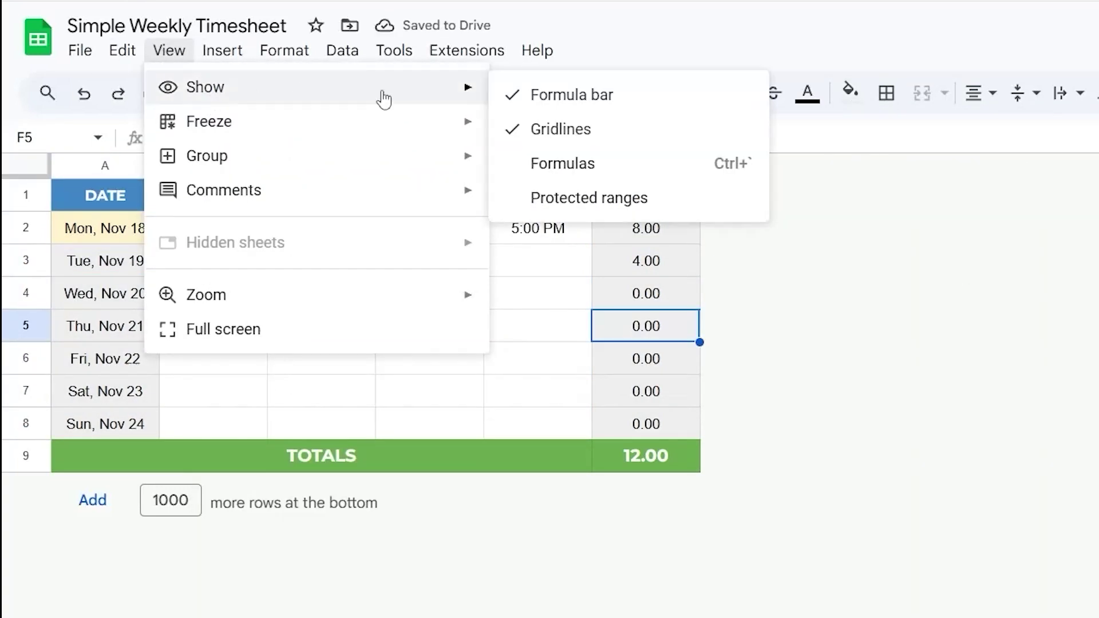
pyautogui.click(582, 139)
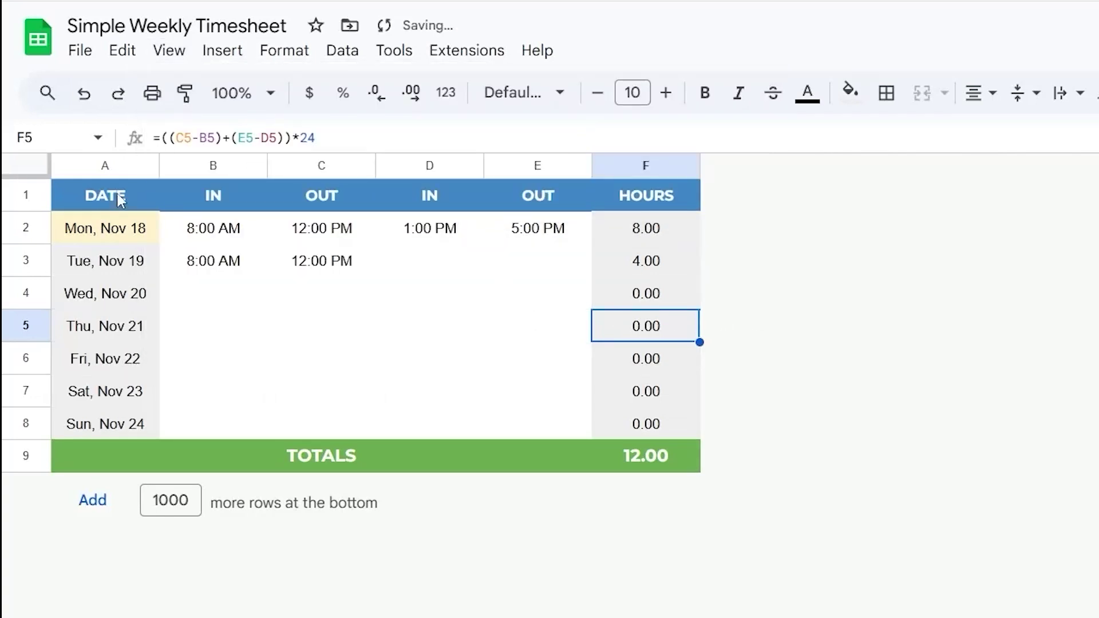
# Add inner borders to A1:F9 and all borders to B2:E8
pyautogui.moveTo(122, 198); pyautogui.dragTo(663, 485)
pyautogui.click(886, 93)
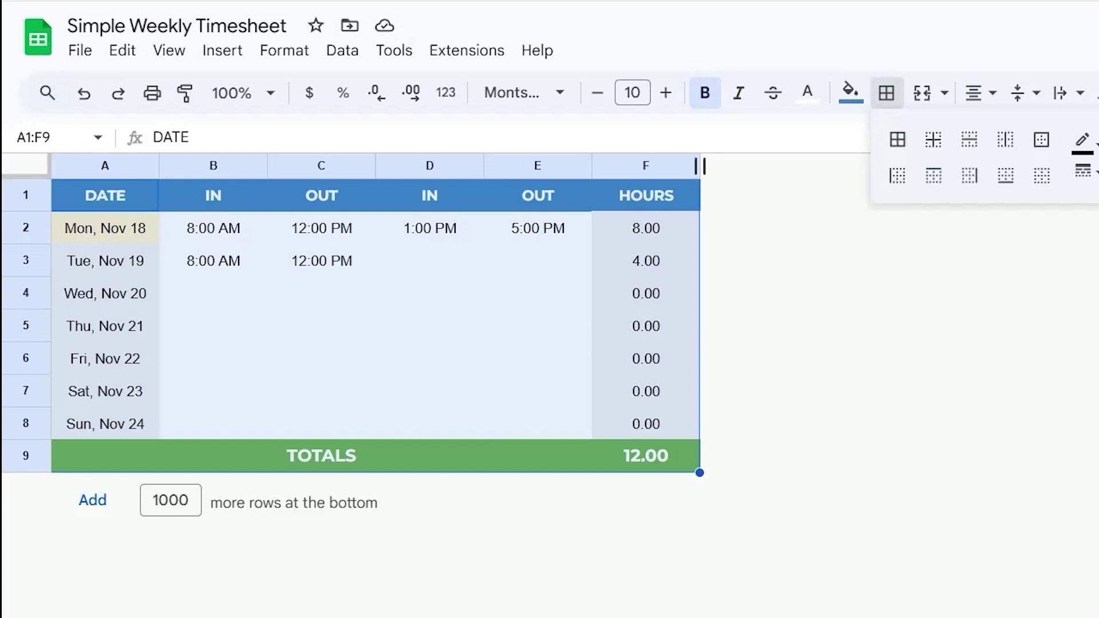
pyautogui.click(1082, 140)
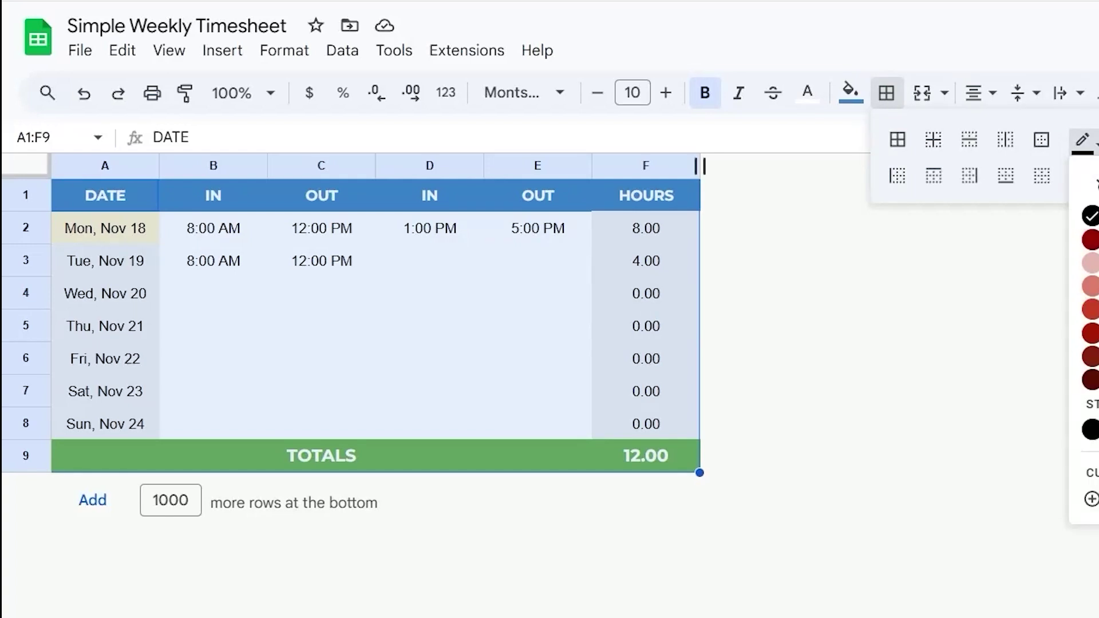
pyautogui.click(933, 140)
pyautogui.click(646, 326)
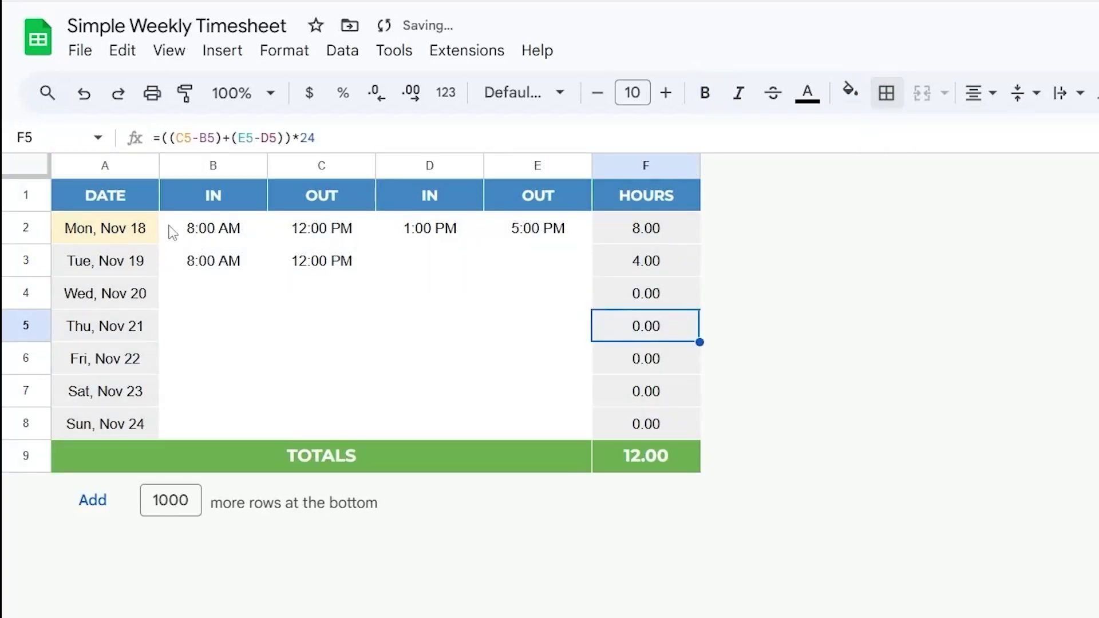
pyautogui.moveTo(170, 232); pyautogui.dragTo(566, 415)
pyautogui.click(887, 94)
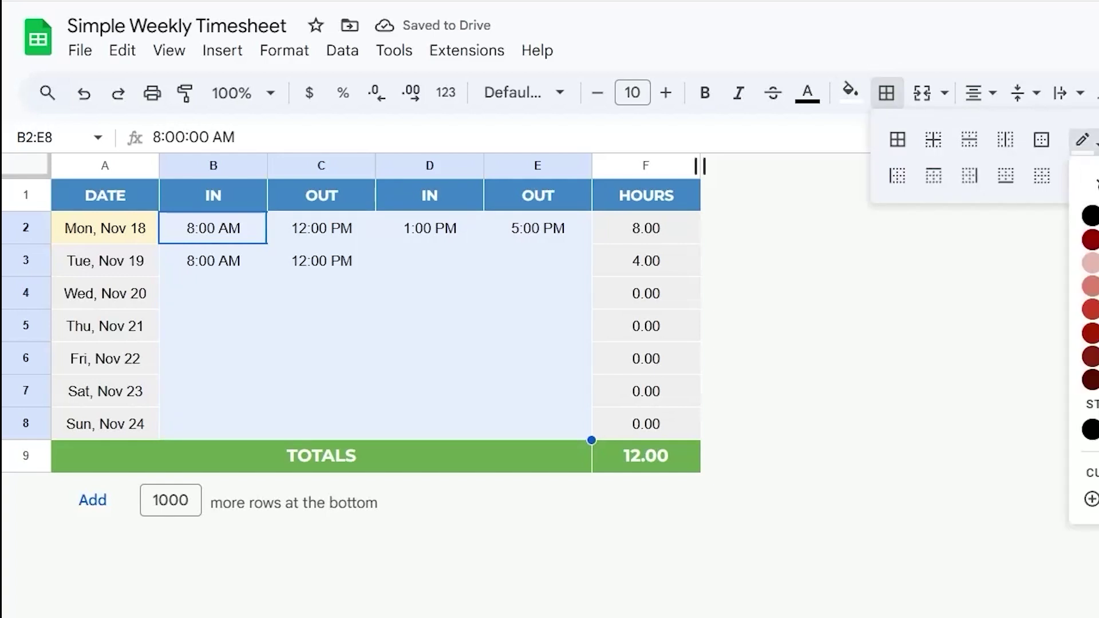
pyautogui.click(898, 139)
pyautogui.click(834, 341)
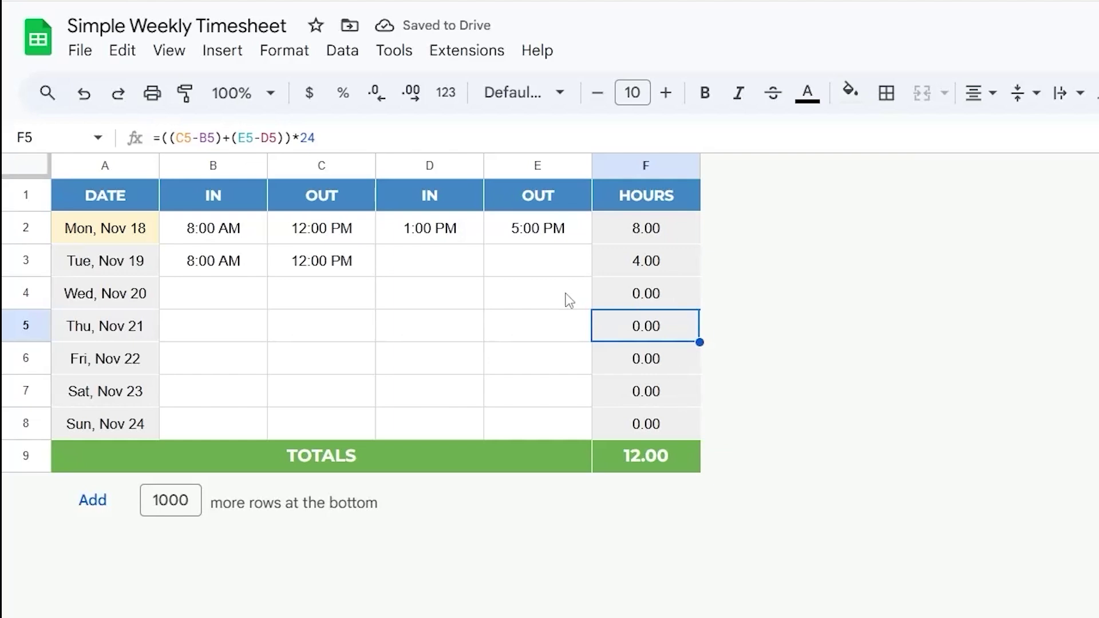
# Rename the Sheet1 tab to 11/18-11/24, undoing a brief 'Week 1' attempt
pyautogui.rightClick(122, 604)
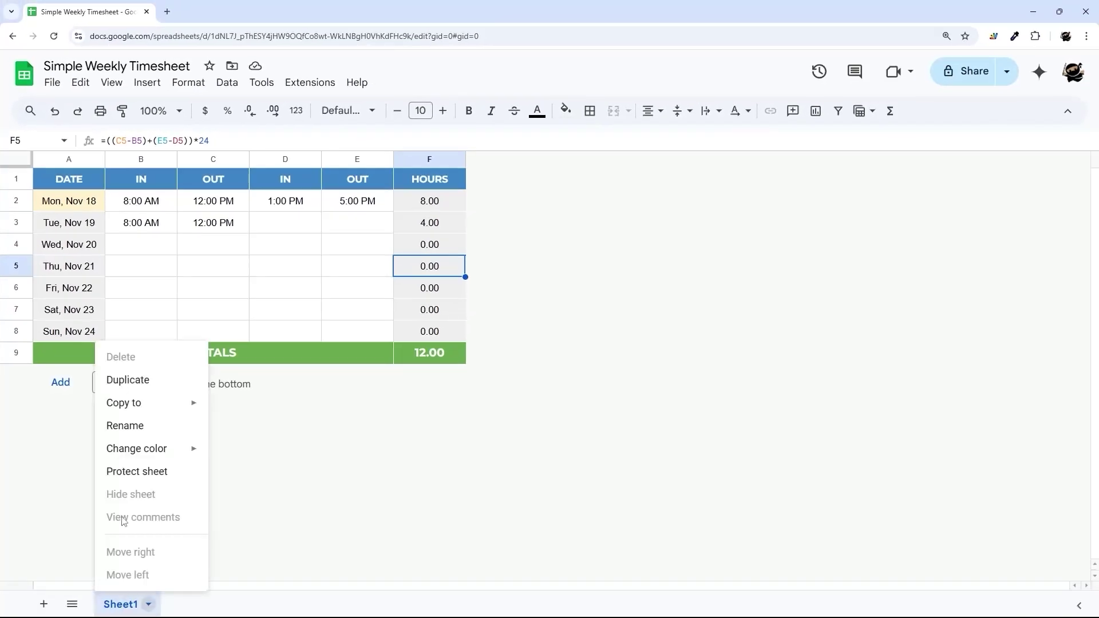
pyautogui.click(135, 425)
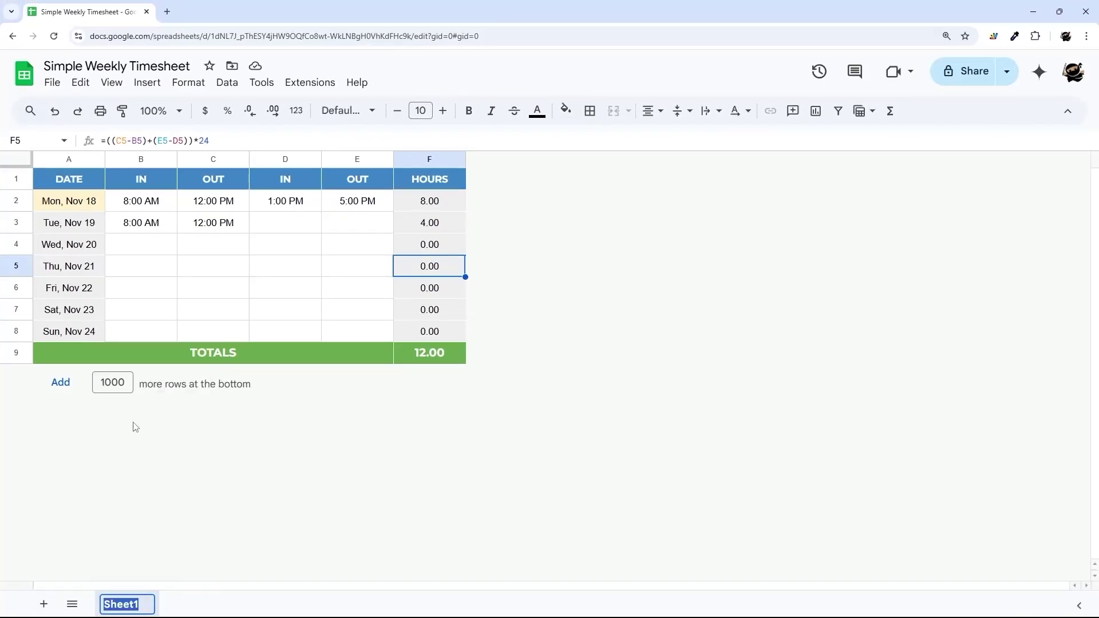
pyautogui.write('11-18')
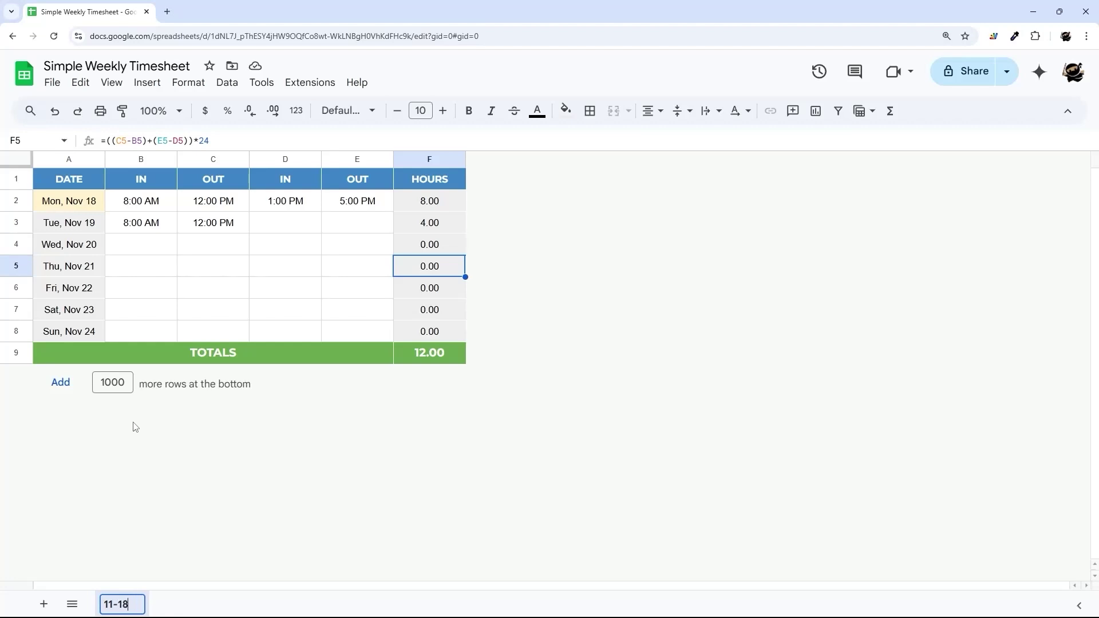
pyautogui.press('BackSpace')
pyautogui.press('BackSpace')
pyautogui.write('18-11/24')
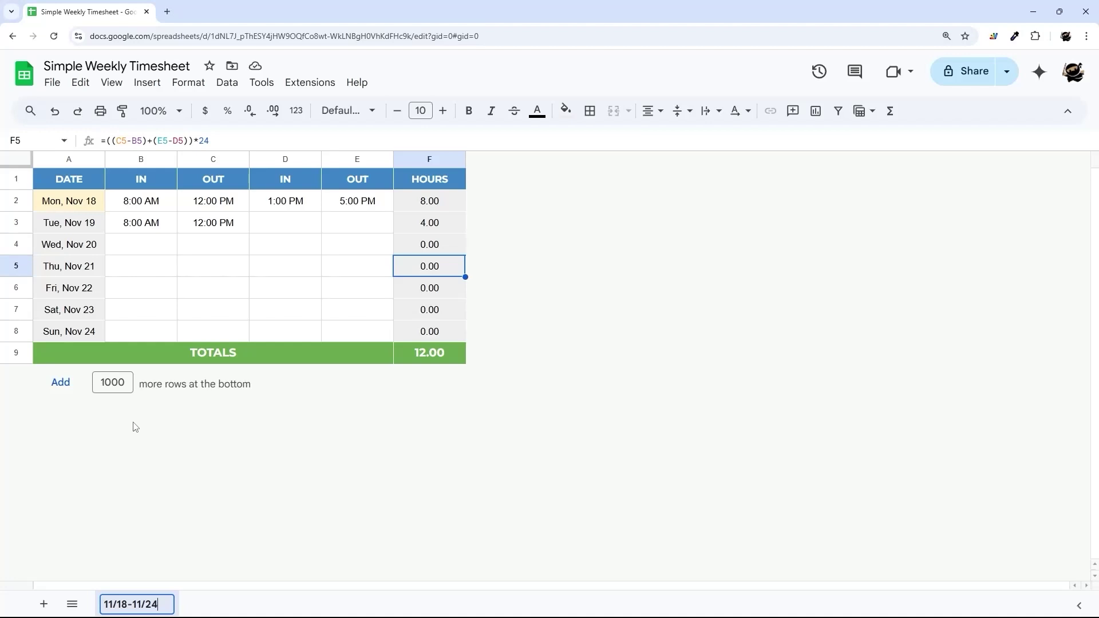
pyautogui.hotkey('ctrl', 'a')
pyautogui.write('Week 1')
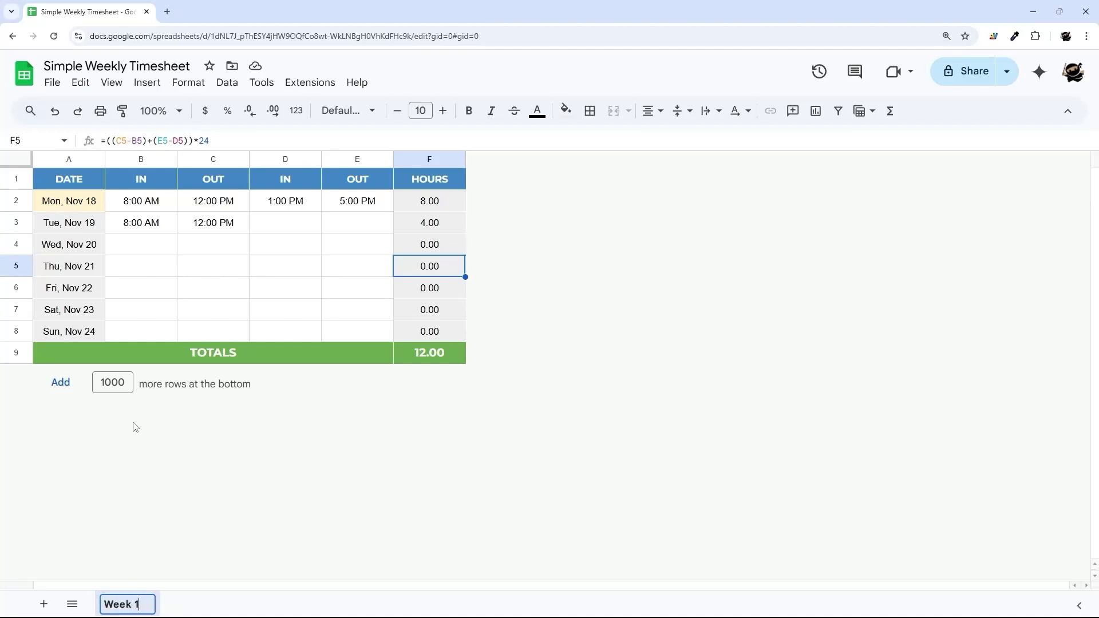
pyautogui.hotkey('ctrl', 'z')
pyautogui.press('Return')
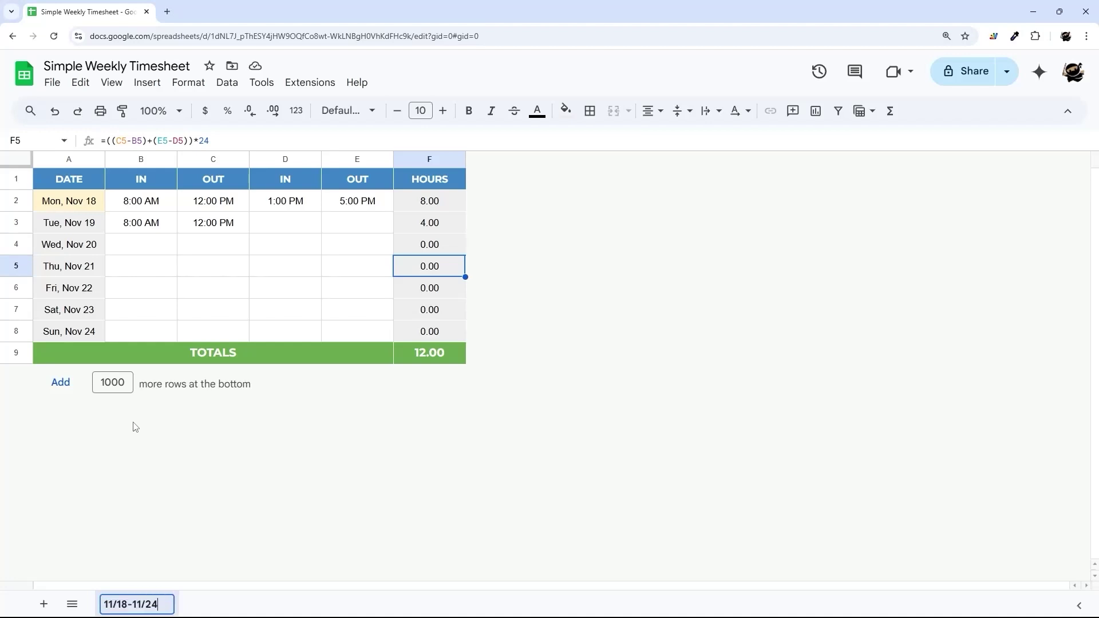
# Duplicate the week tab, move the copy first, and name it Summary
pyautogui.rightClick(114, 596)
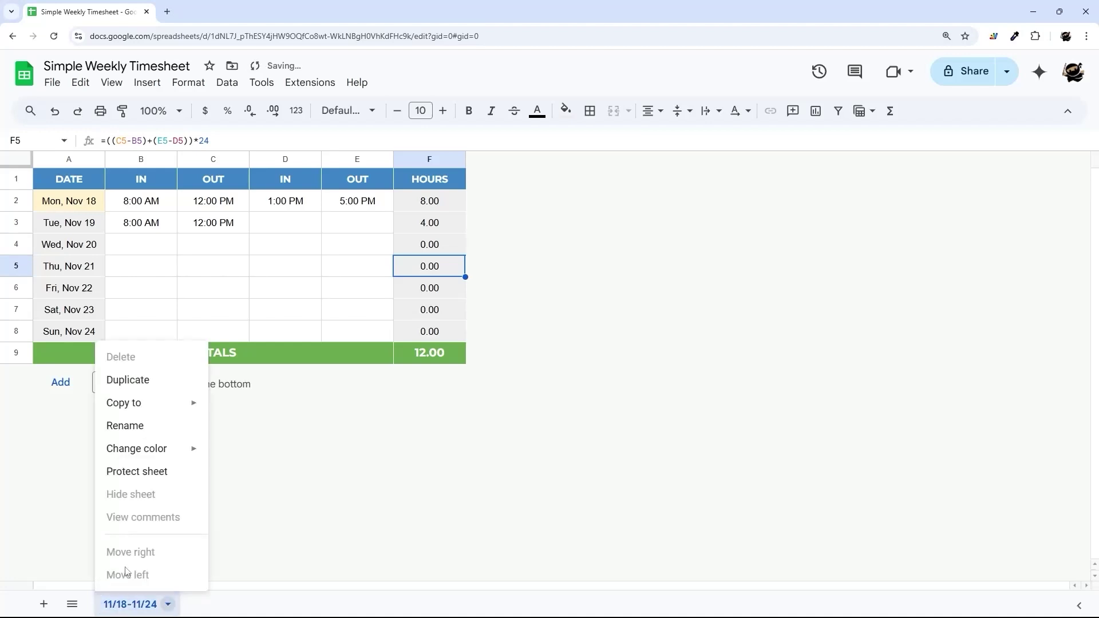
pyautogui.click(138, 380)
pyautogui.moveTo(218, 602); pyautogui.dragTo(132, 604)
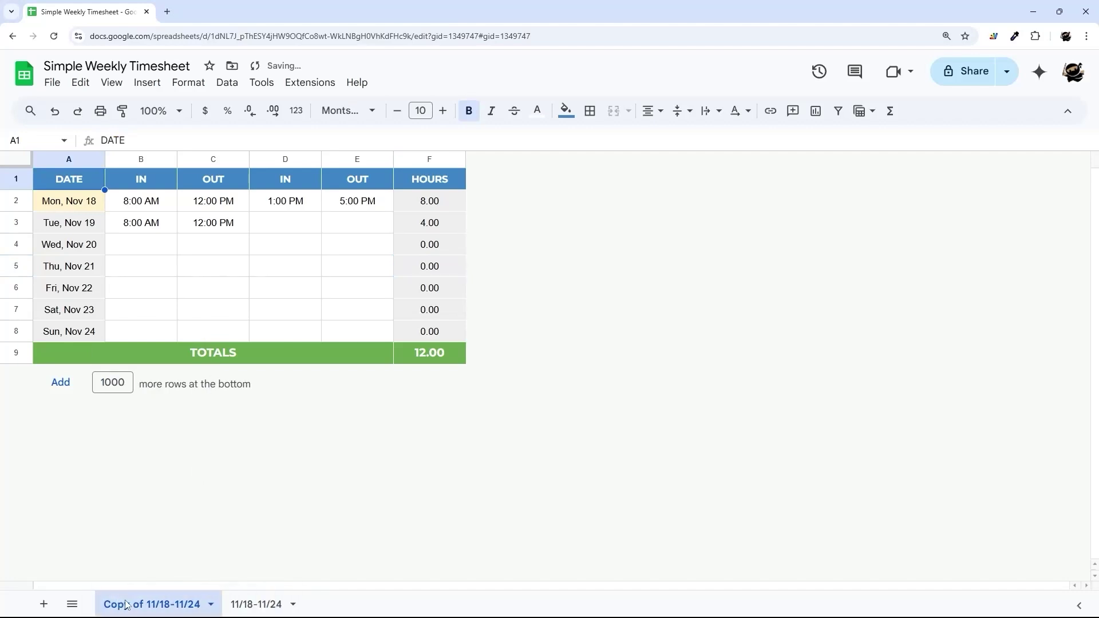
pyautogui.rightClick(126, 604)
pyautogui.click(113, 435)
pyautogui.write('Summary')
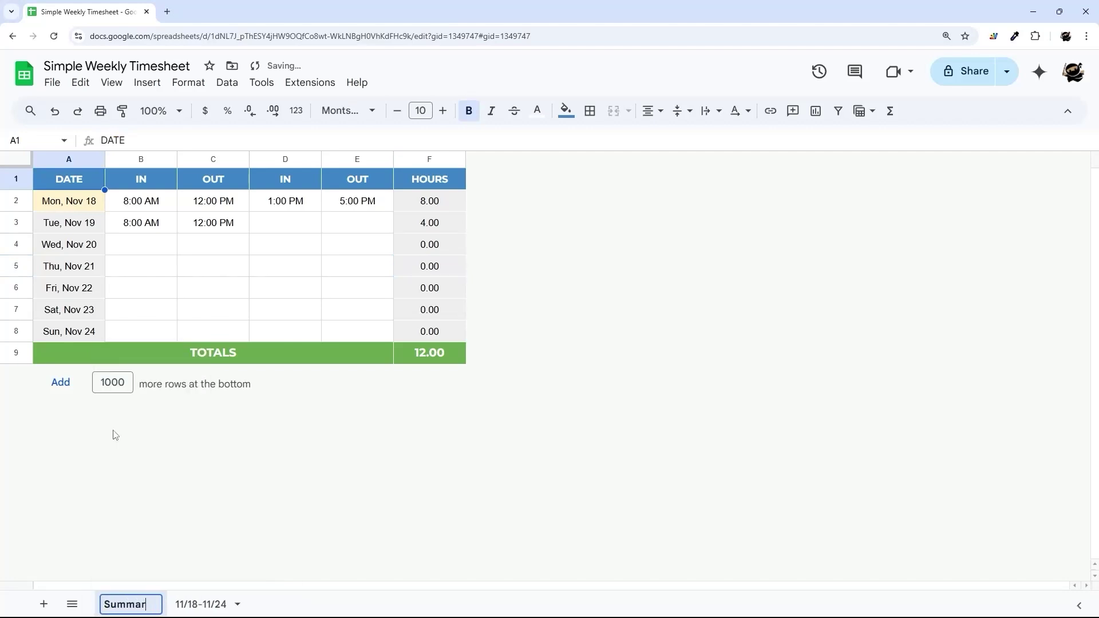
pyautogui.press('Return')
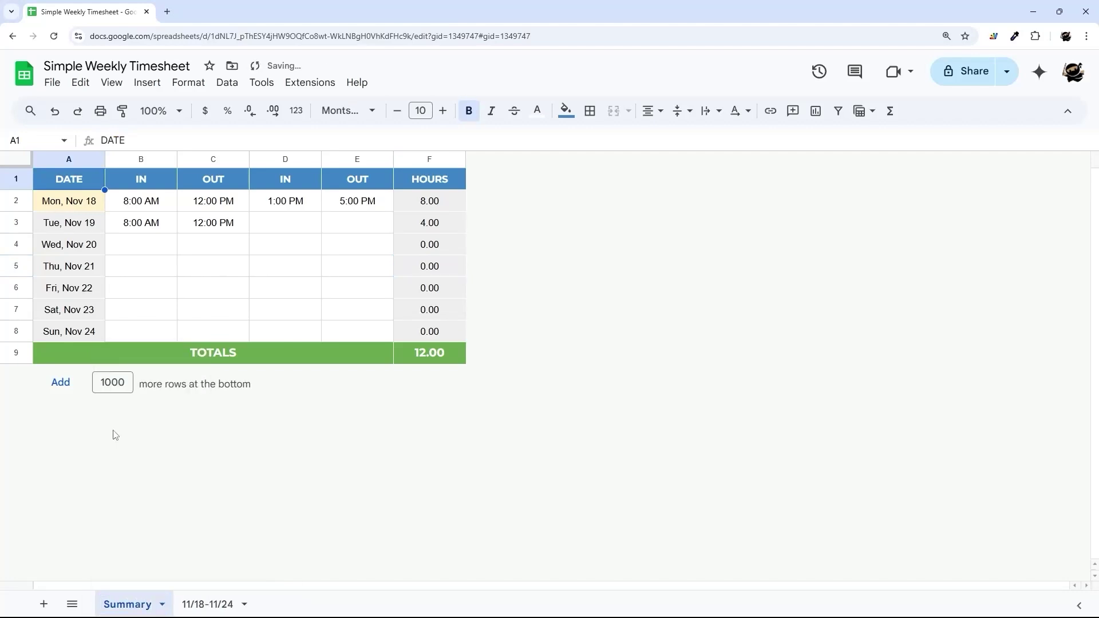
# Delete the IN and OUT columns B through E from Summary
pyautogui.click(141, 159)
pyautogui.press('Right')
pyautogui.press('Down')
pyautogui.moveTo(146, 159); pyautogui.dragTo(337, 158)
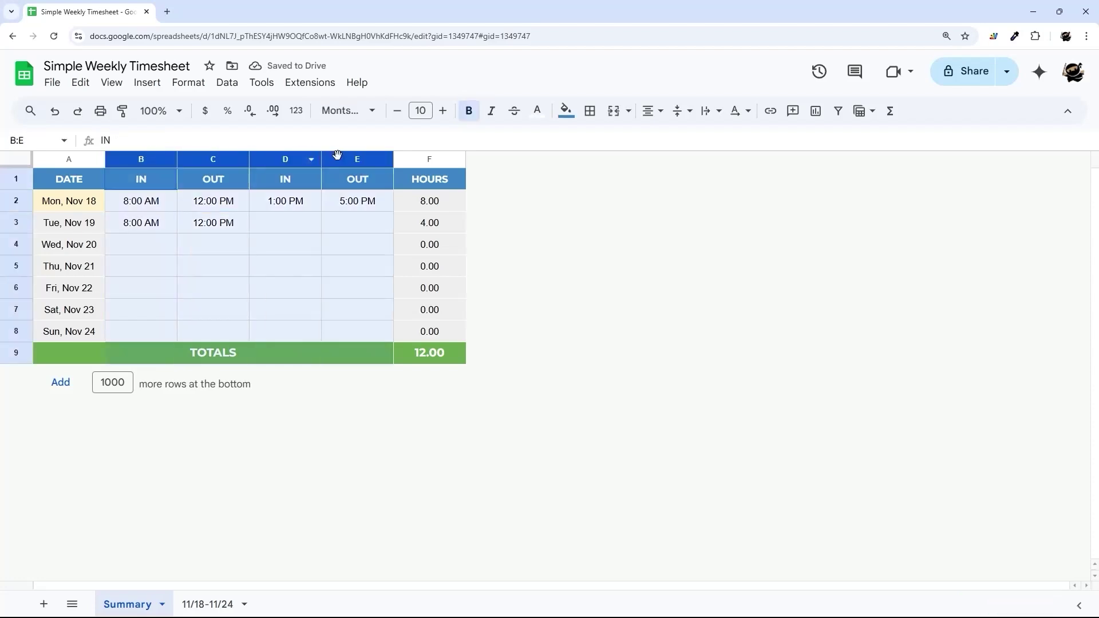
pyautogui.rightClick(336, 158)
pyautogui.click(394, 280)
# Clear the old dates and hours in A2:B8, leaving TOTALS at 0.00
pyautogui.click(231, 263)
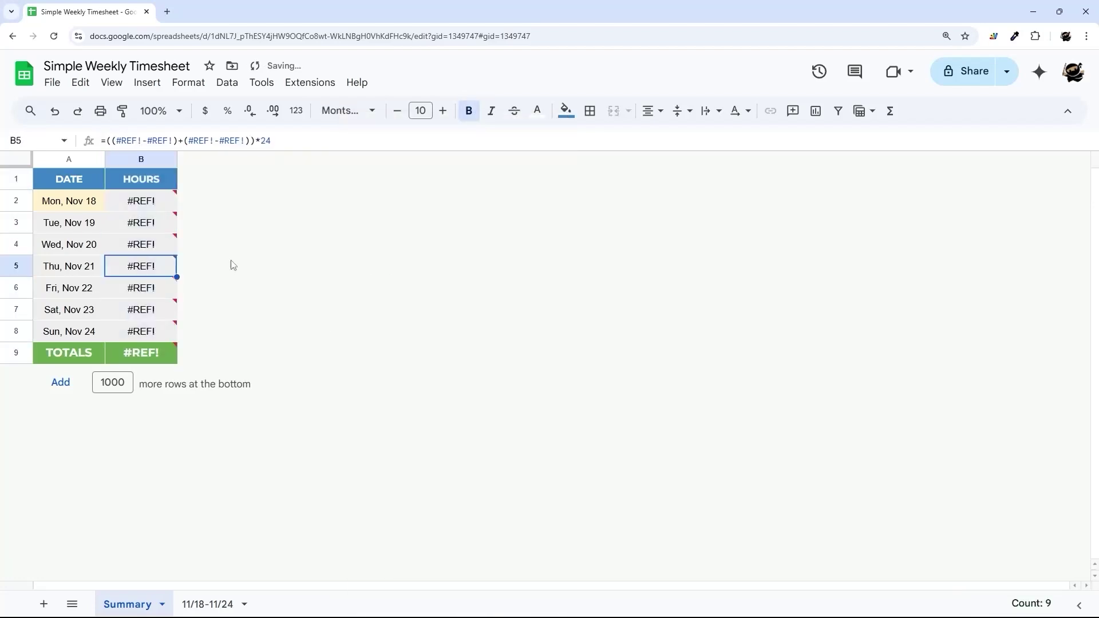
pyautogui.moveTo(86, 201); pyautogui.dragTo(158, 344)
pyautogui.press('Delete')
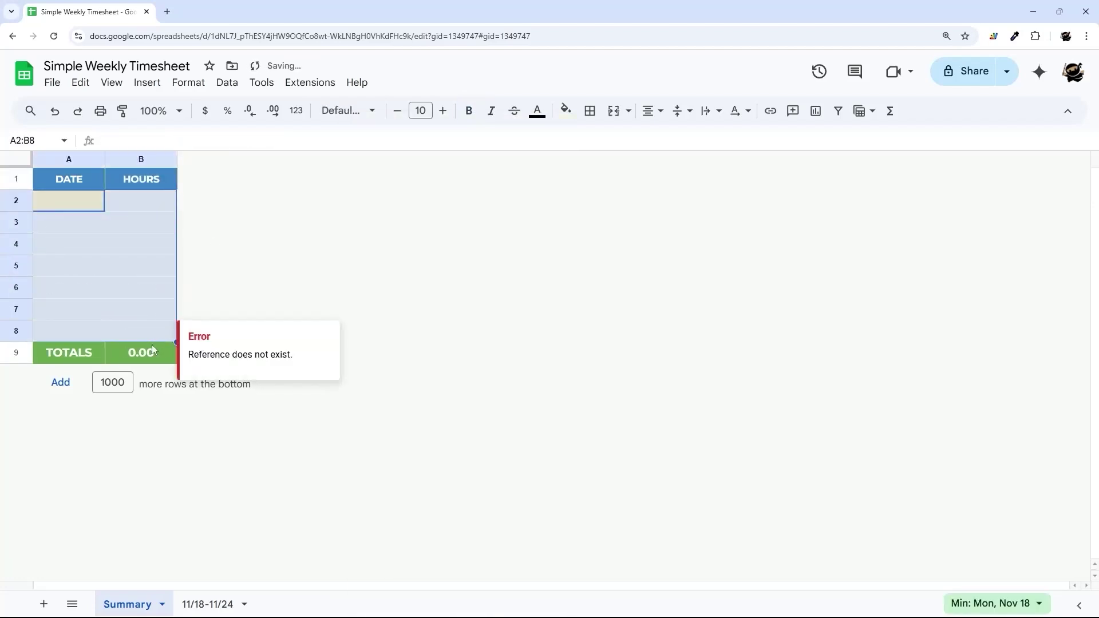
pyautogui.click(137, 355)
# Insert nine more entry rows into the Summary table, six and then three, above TOTALS
pyautogui.click(19, 329)
pyautogui.moveTo(19, 328)
pyautogui.mouseDown()
pyautogui.moveTo(19, 221)
pyautogui.moveTo(23, 331)
pyautogui.mouseUp()
pyautogui.click(37, 229)
pyautogui.rightClick(24, 331)
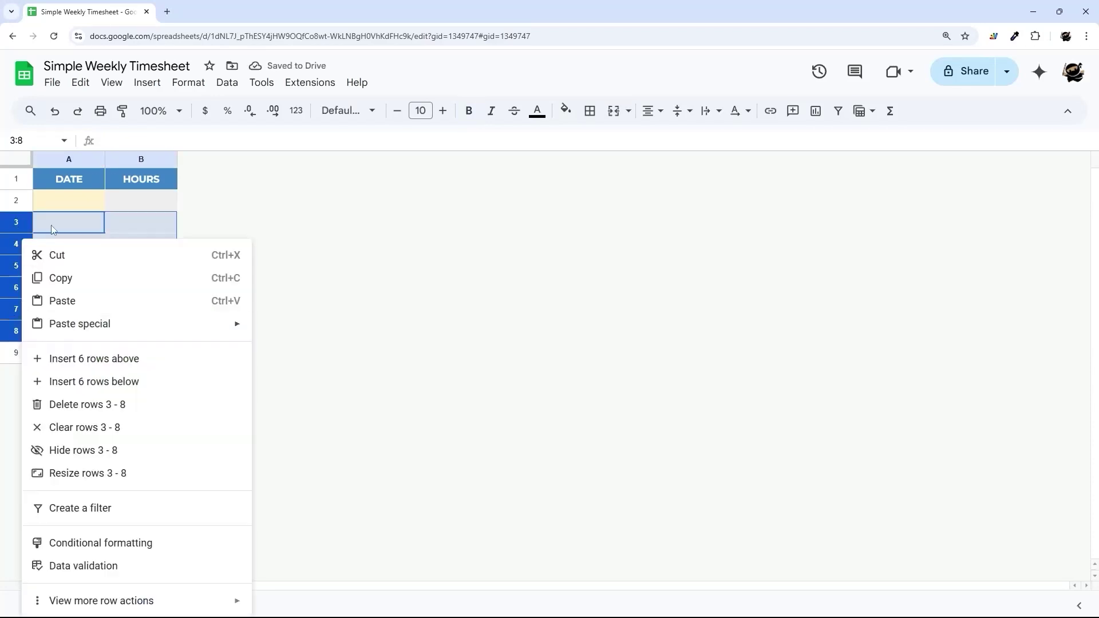
pyautogui.click(97, 359)
pyautogui.rightClick(23, 320)
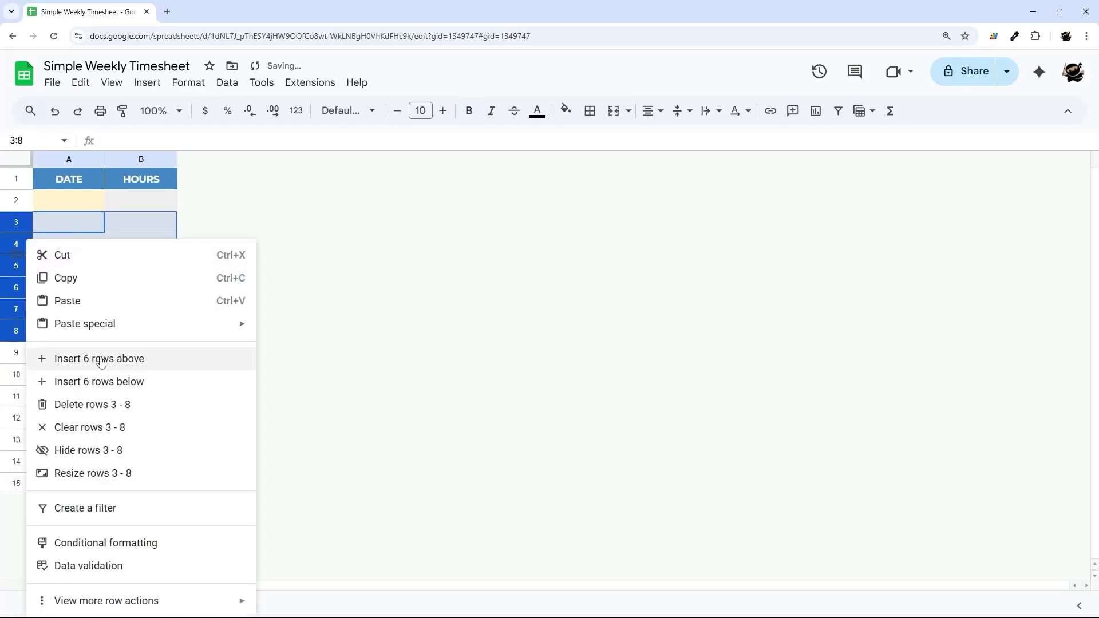
pyautogui.click(121, 336)
pyautogui.moveTo(29, 247); pyautogui.dragTo(22, 289)
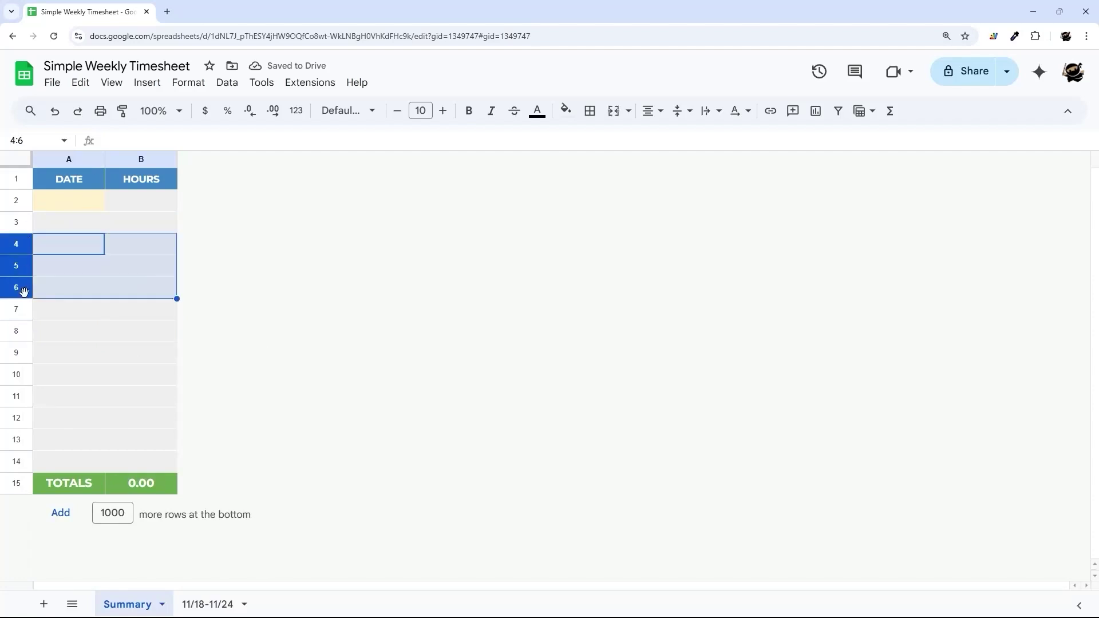
pyautogui.rightClick(22, 290)
pyautogui.click(111, 358)
# Confirm TOTALS now sums B2:B17 and rename the A1 heading from DATE to WEEK
pyautogui.click(141, 545)
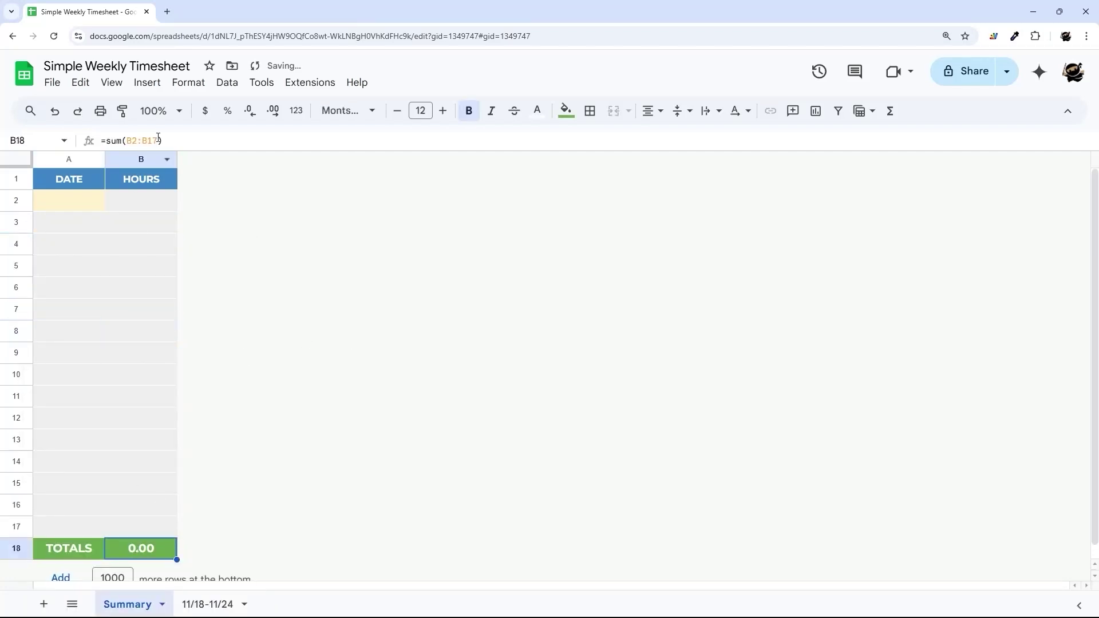
pyautogui.press('Return')
pyautogui.click(339, 153)
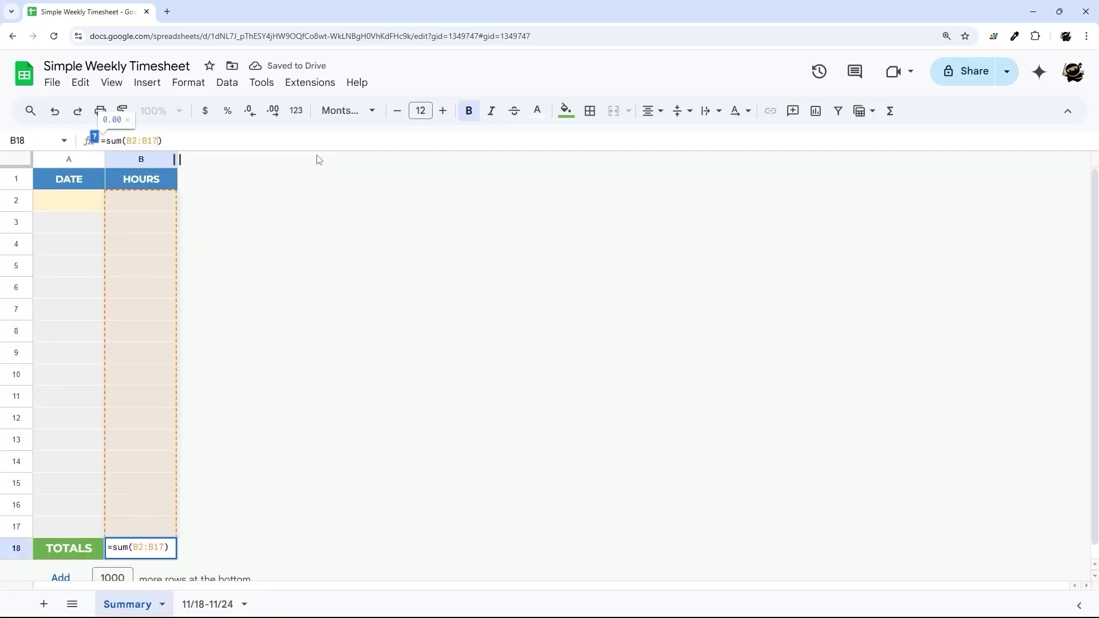
pyautogui.click(68, 182)
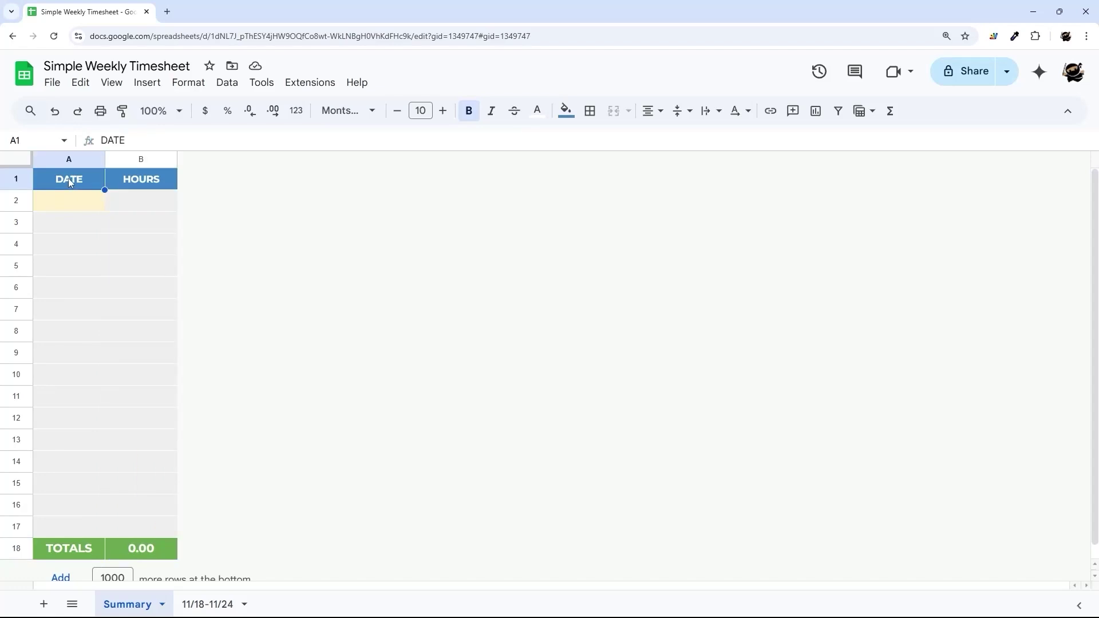
pyautogui.write('WEEK')
pyautogui.press('Return')
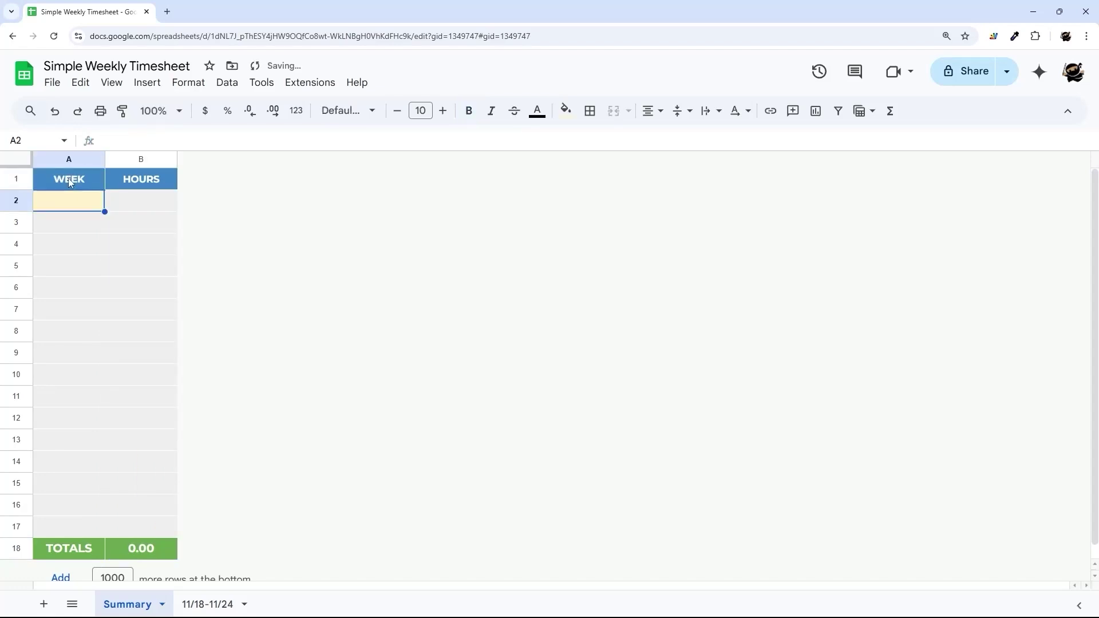
pyautogui.click(187, 83)
# Delete the 'Date is valid' data validation rule from A2:A17
pyautogui.moveTo(223, 91)
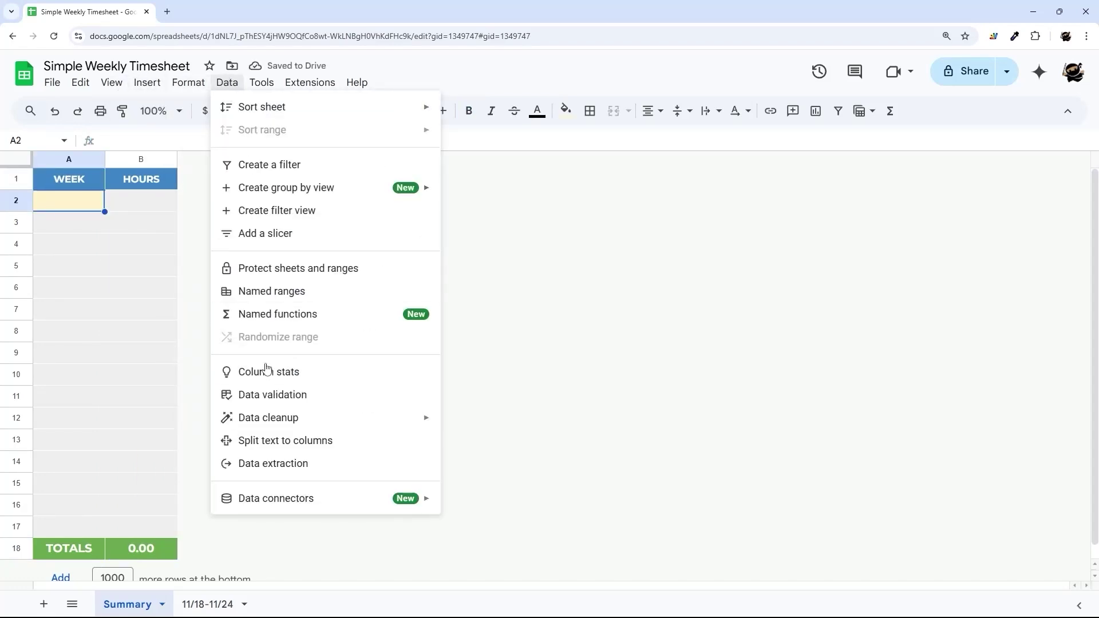
pyautogui.click(289, 395)
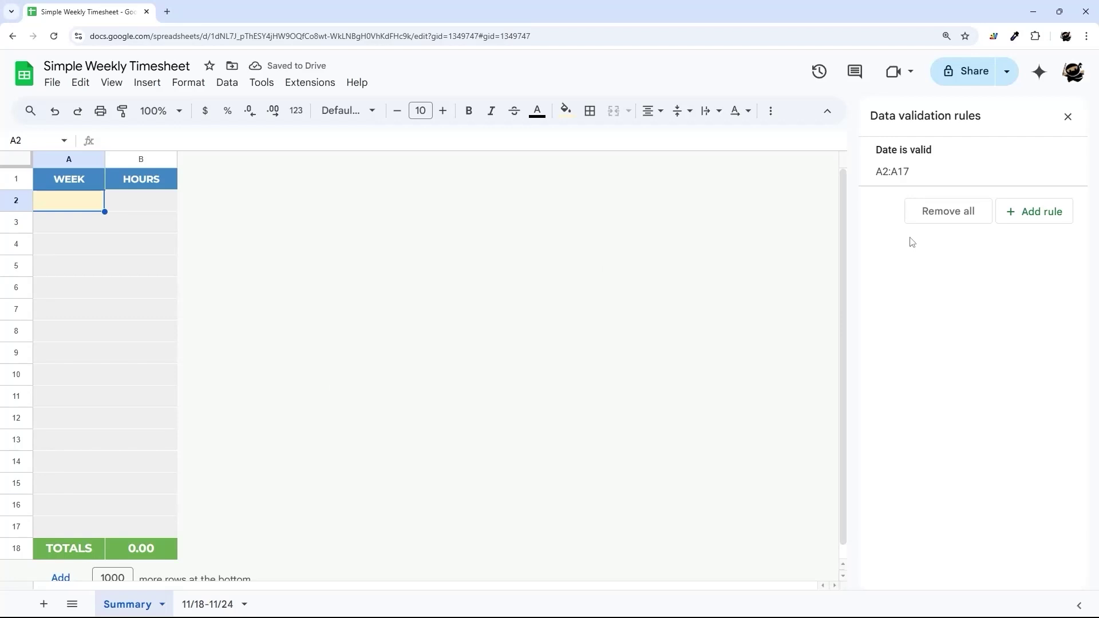
pyautogui.click(1069, 168)
pyautogui.click(1067, 116)
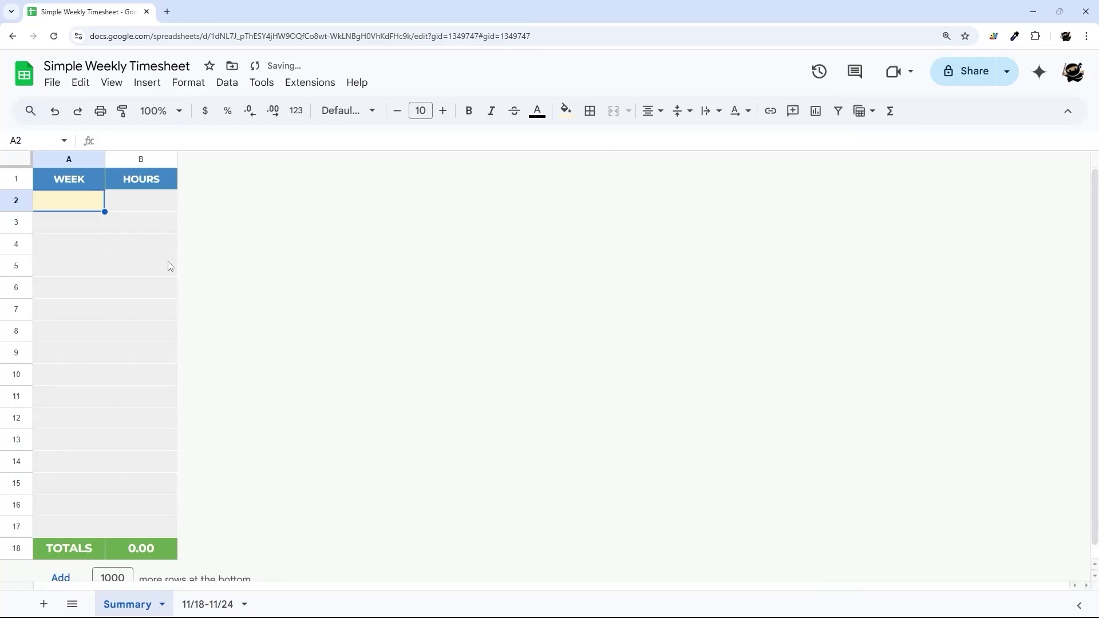
# Fill the WEEK cells A2:A17 with light yellow
pyautogui.moveTo(87, 205); pyautogui.dragTo(69, 525)
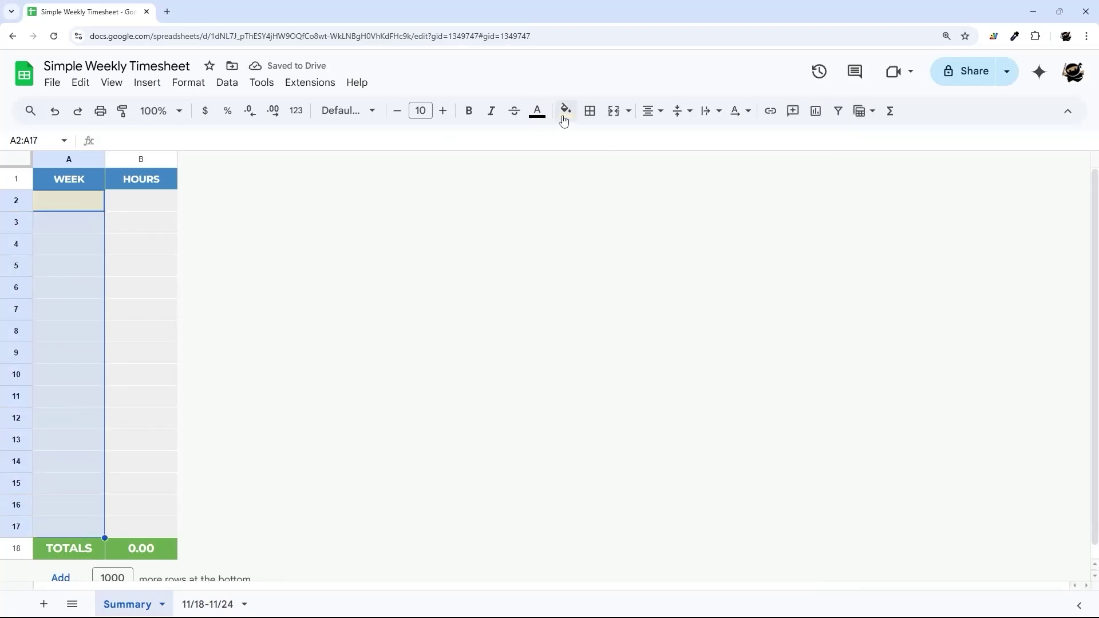
pyautogui.click(566, 111)
pyautogui.click(623, 187)
pyautogui.click(140, 288)
pyautogui.click(46, 208)
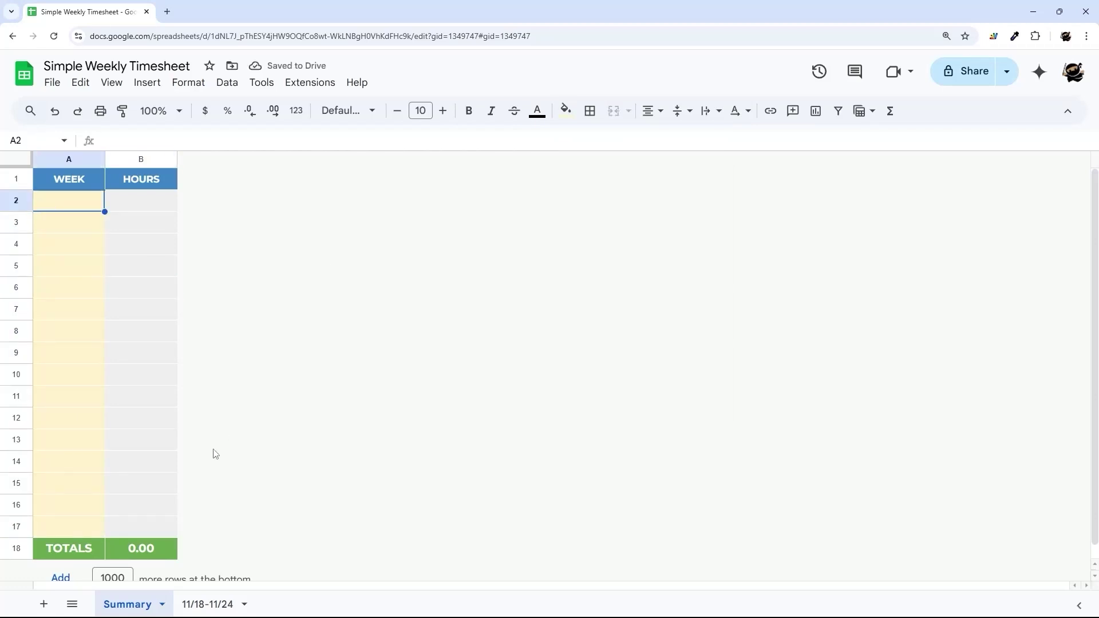
# Copy the sheet name 11/18-11/24 and paste it into Summary cell A2
pyautogui.rightClick(217, 605)
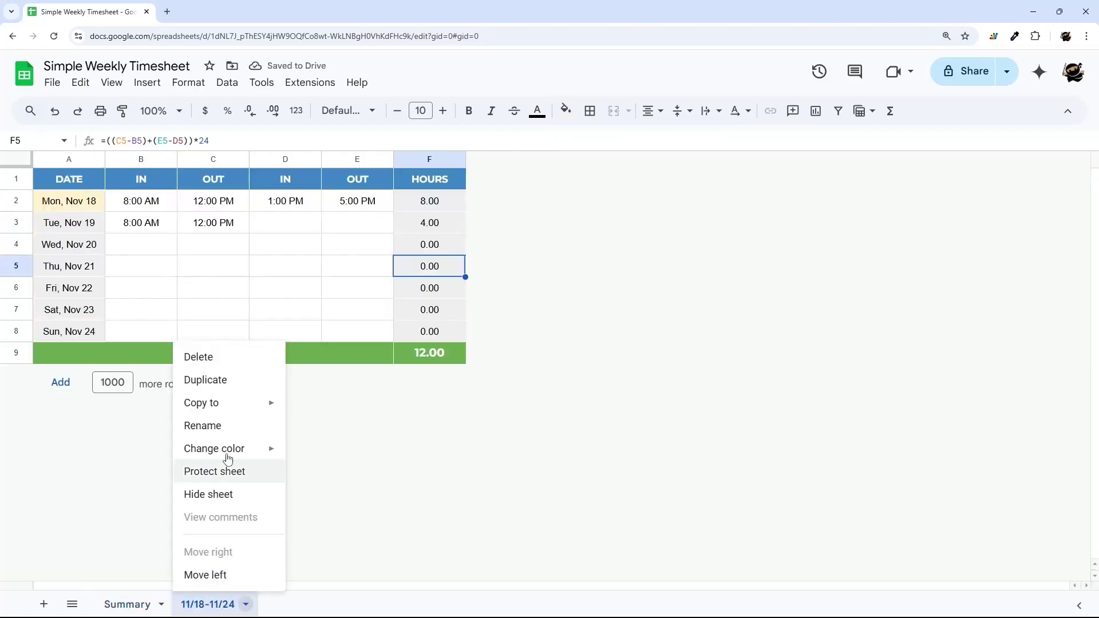
pyautogui.click(226, 426)
pyautogui.click(148, 606)
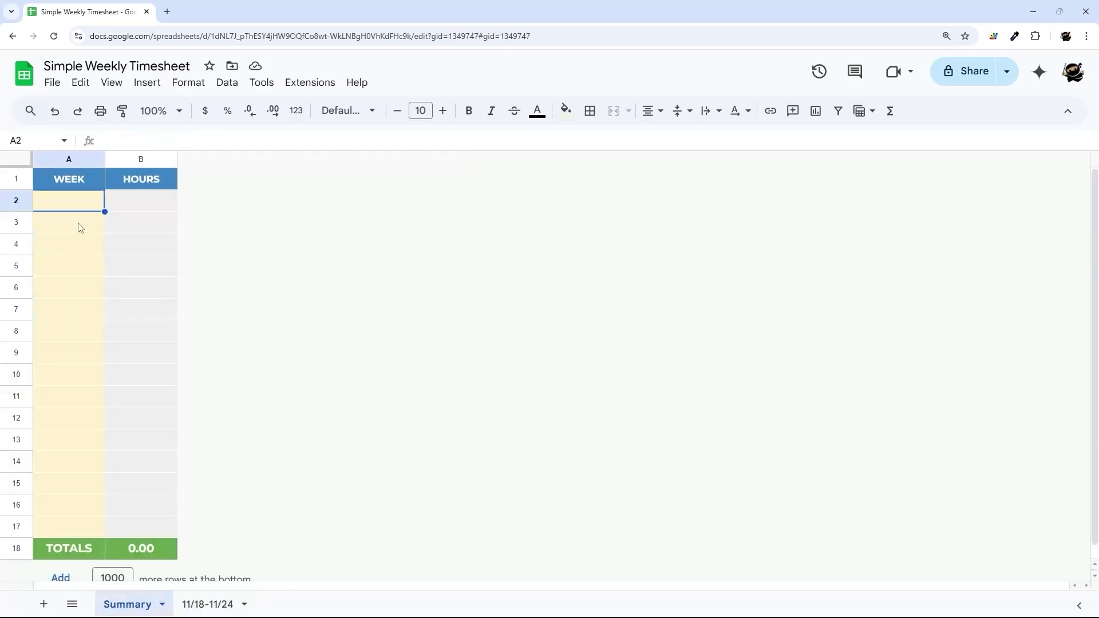
pyautogui.doubleClick(75, 205)
pyautogui.hotkey('ctrl', 'v')
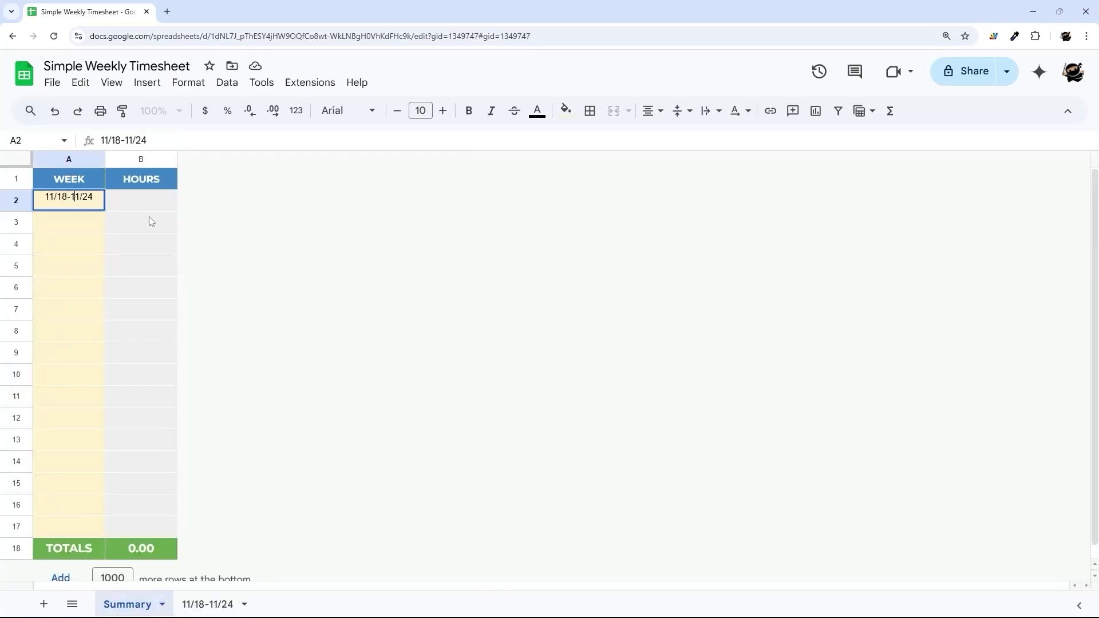
pyautogui.click(151, 222)
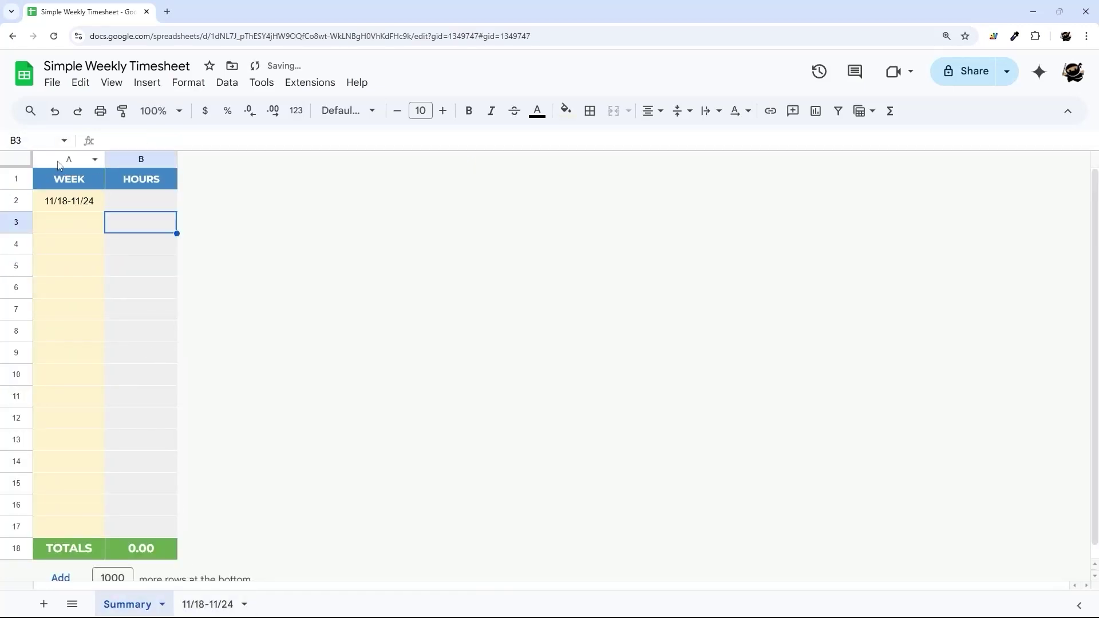
pyautogui.click(79, 204)
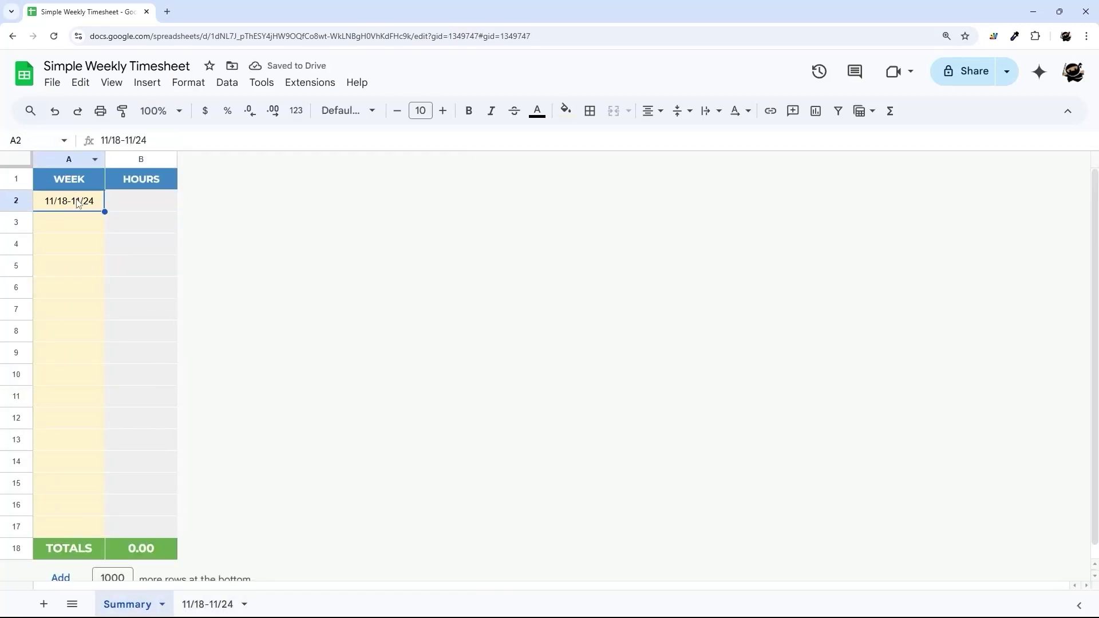
# Find the weekly total hours cell on the 11/18-11/24 sheet
pyautogui.click(144, 209)
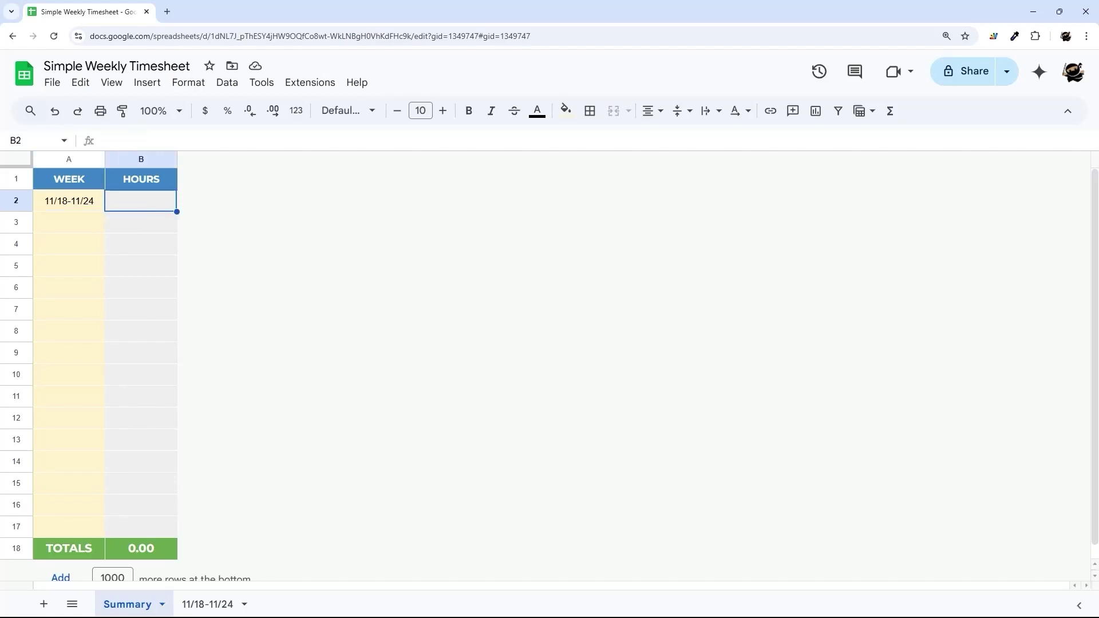
pyautogui.click(208, 603)
pyautogui.click(446, 360)
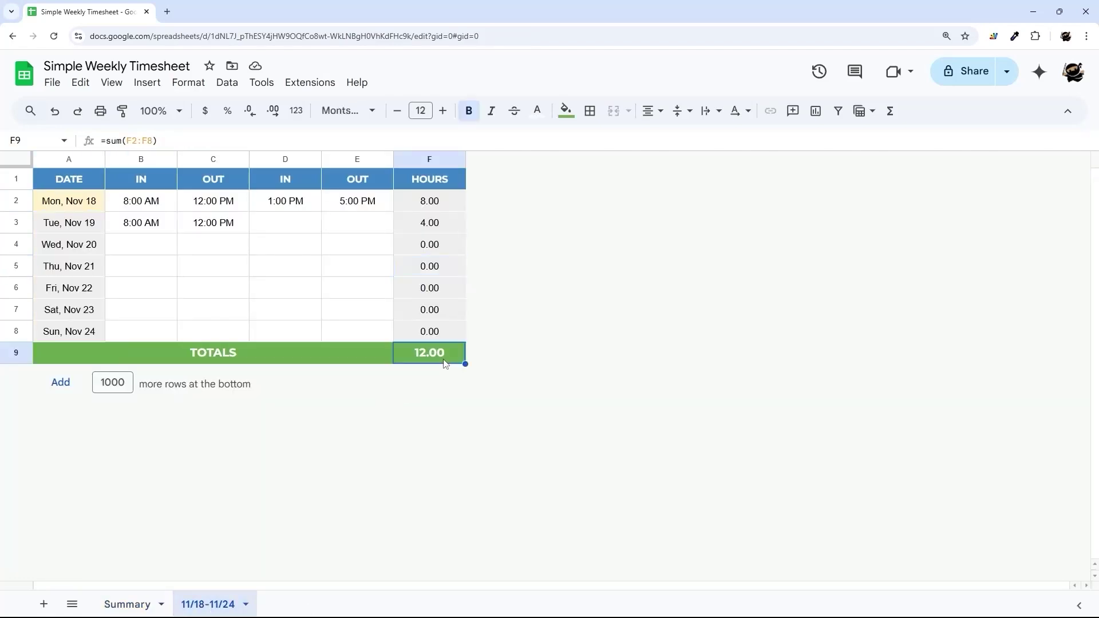
# Enter =indirect(A2&"!F9") in Summary B2 to pull the week's total hours
pyautogui.click(127, 604)
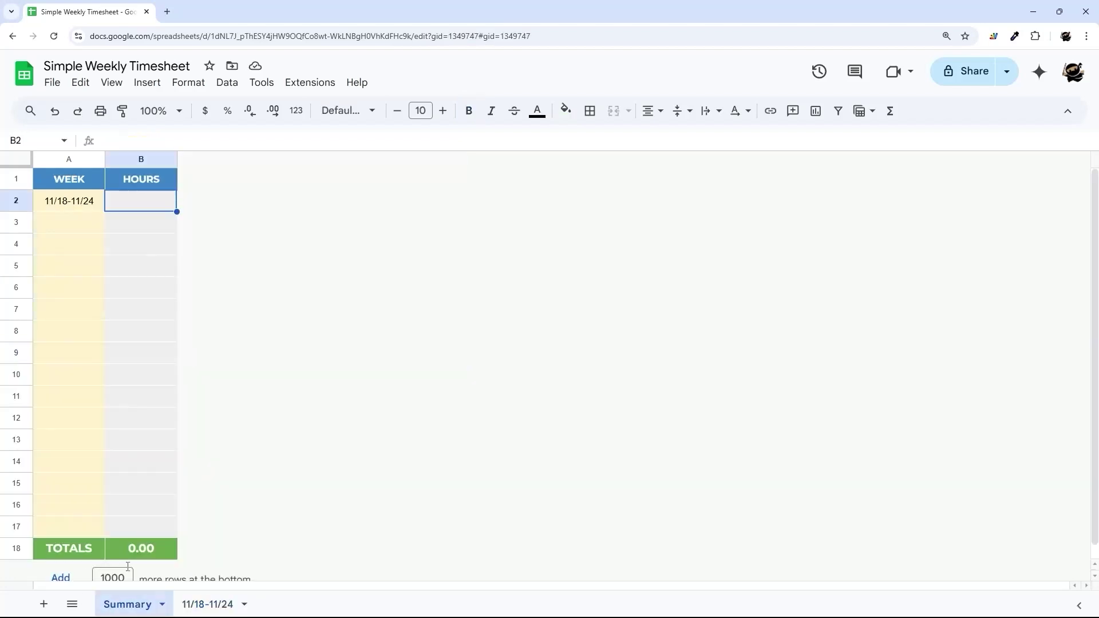
pyautogui.write('=indirect(')
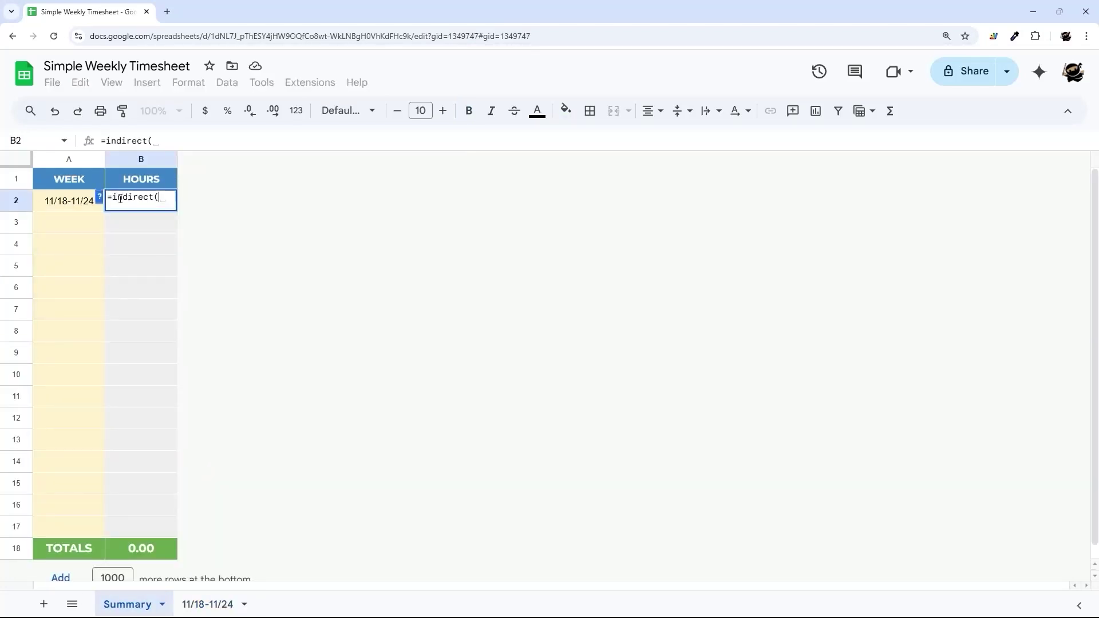
pyautogui.click(57, 205)
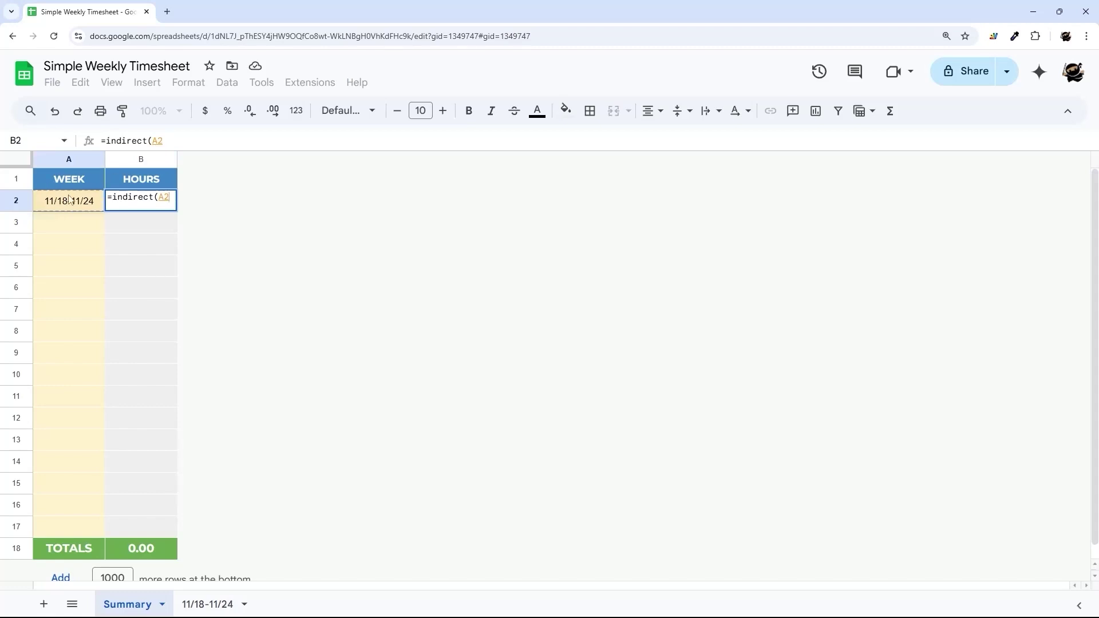
pyautogui.write('&')
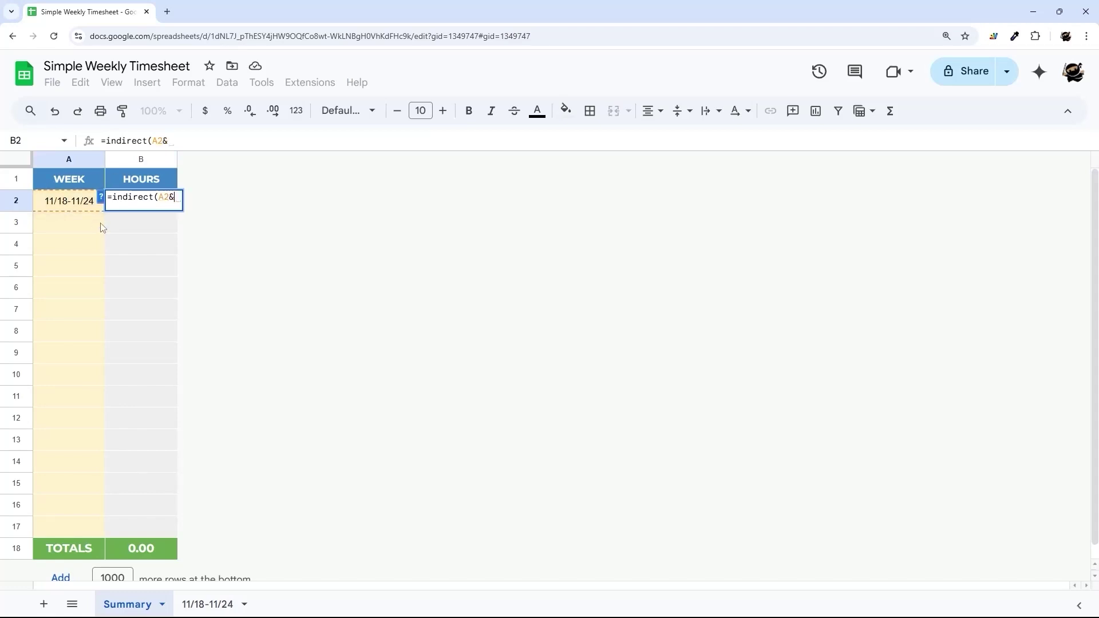
pyautogui.write('"!')
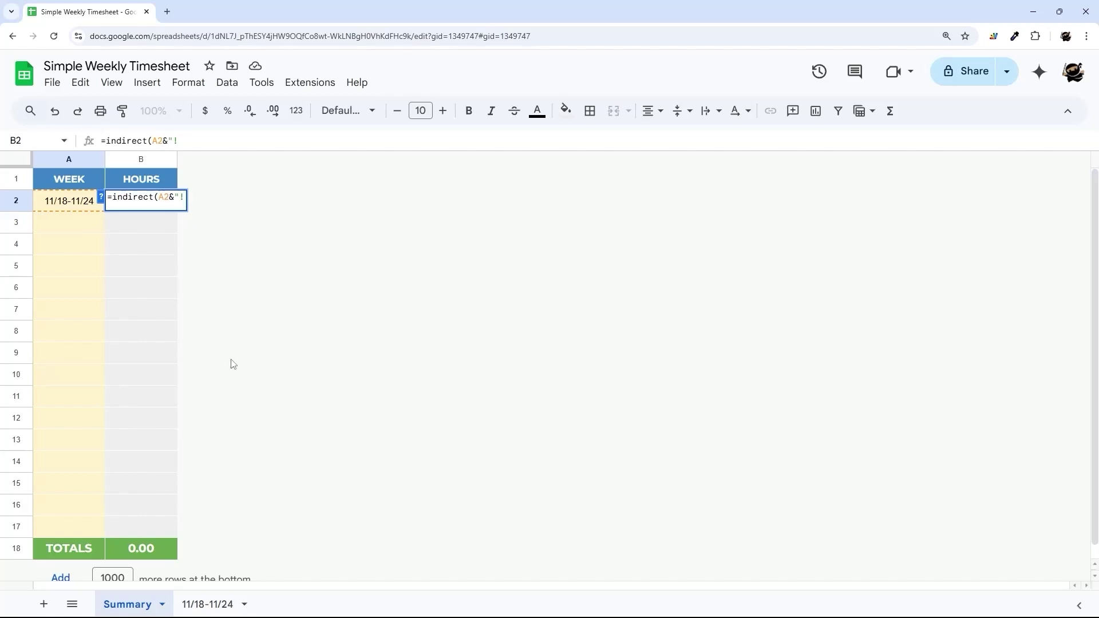
pyautogui.write('F10')
pyautogui.press('BackSpace')
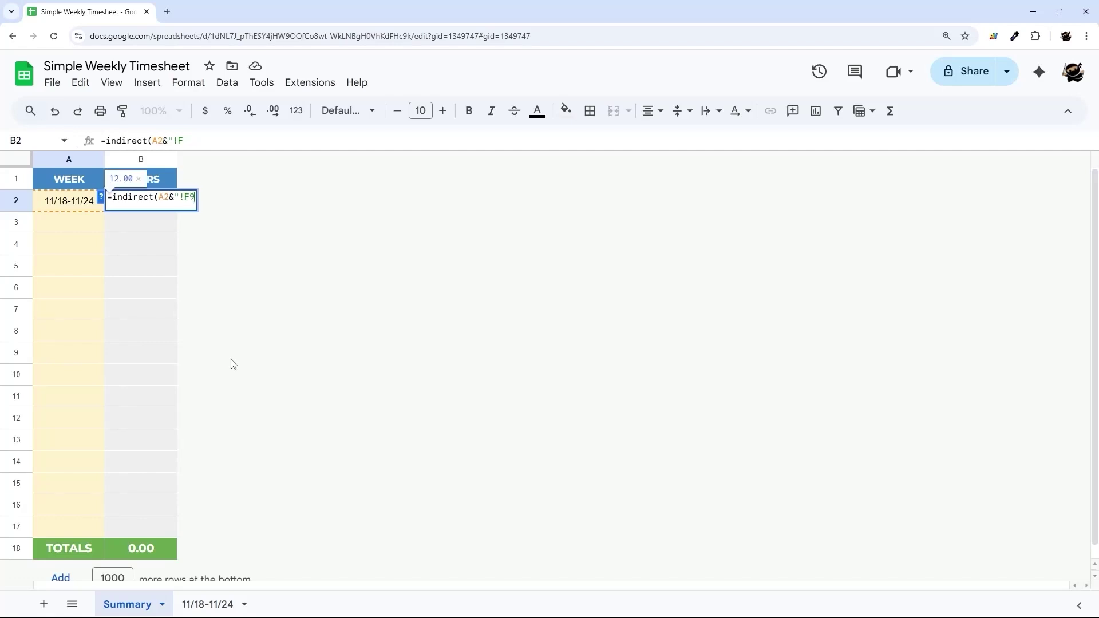
pyautogui.press('BackSpace')
pyautogui.write('9)"')
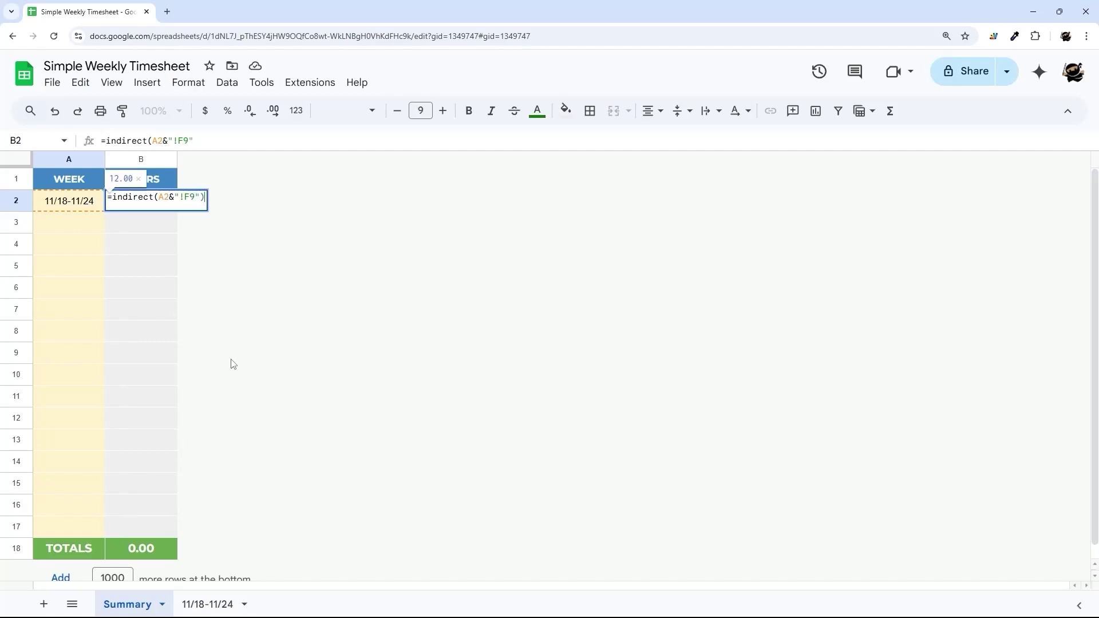
pyautogui.press('Return')
# Check B2's 12.00 against the 11/18-11/24 sheet's total
pyautogui.click(213, 600)
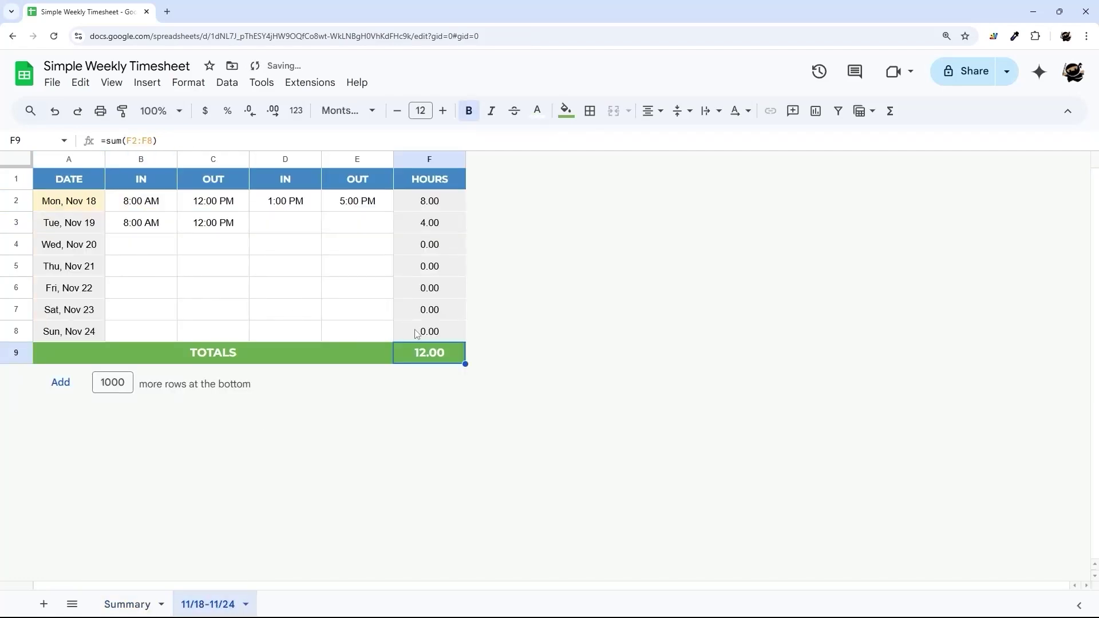
pyautogui.click(127, 604)
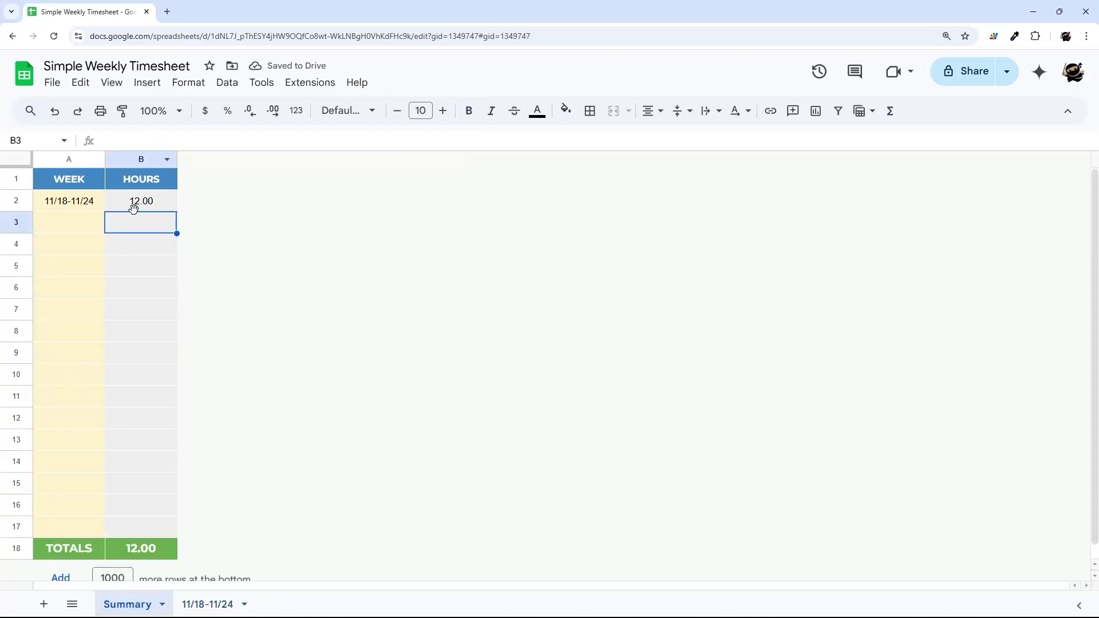
pyautogui.click(172, 206)
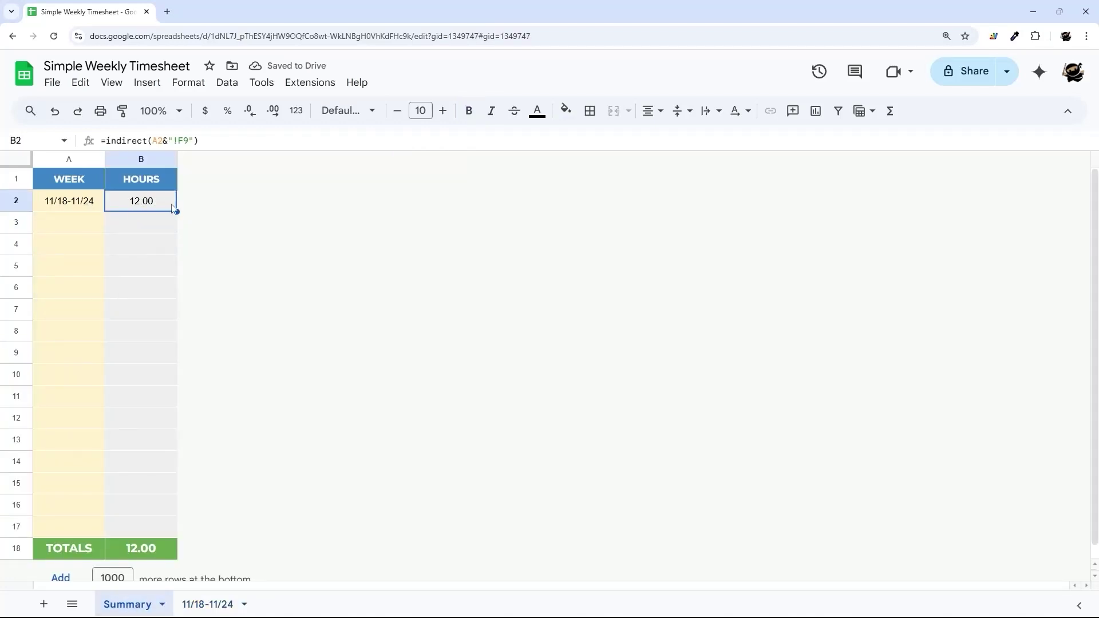
# Wrap B2's formula as =IF(A2="",,indirect(A2&"!F9")) so it stays blank without a week
pyautogui.click(107, 140)
pyautogui.write('IF(A2=""')
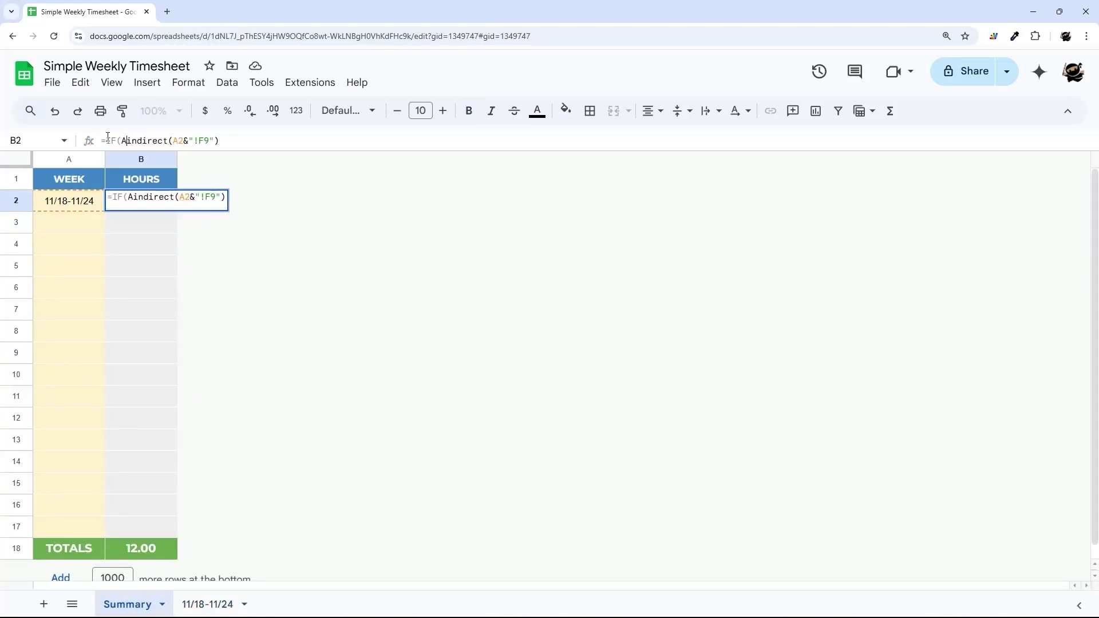
pyautogui.write(',"",')
pyautogui.press('Return')
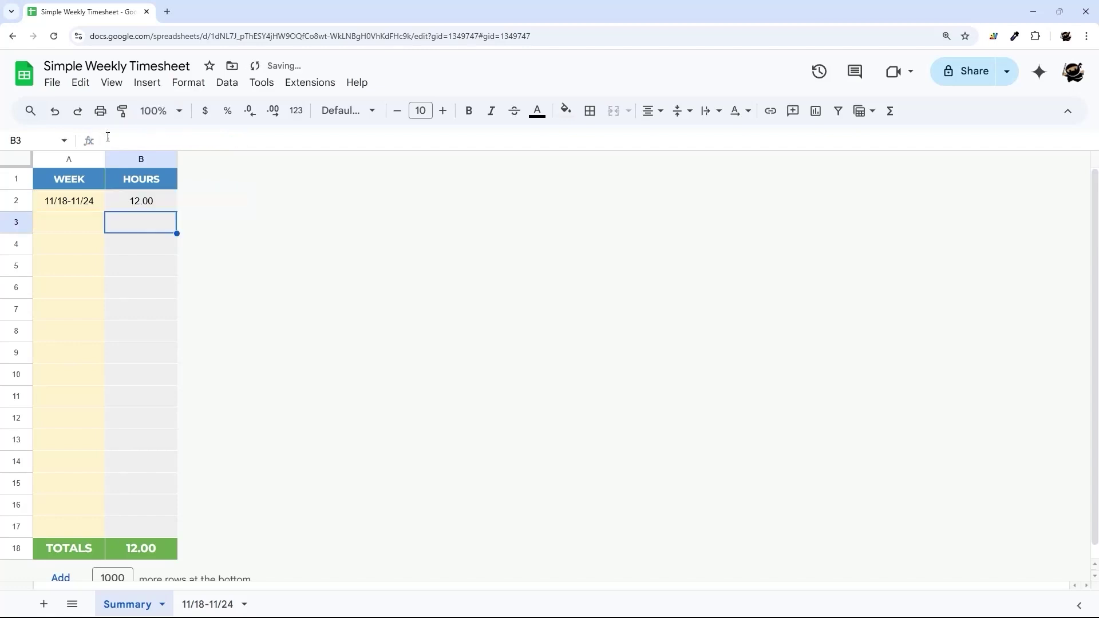
# Fill the B2 formula down to B17, leaving empty WEEK rows blank
pyautogui.click(160, 206)
pyautogui.moveTo(176, 212); pyautogui.dragTo(173, 526)
pyautogui.click(140, 440)
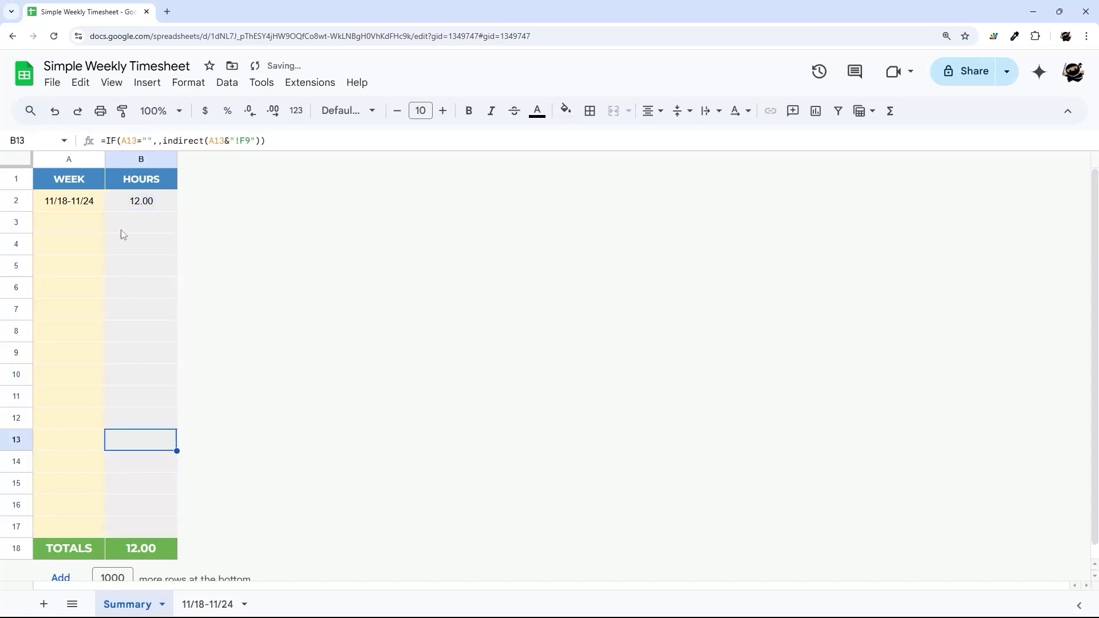
pyautogui.moveTo(121, 229); pyautogui.dragTo(140, 342)
pyautogui.click(120, 228)
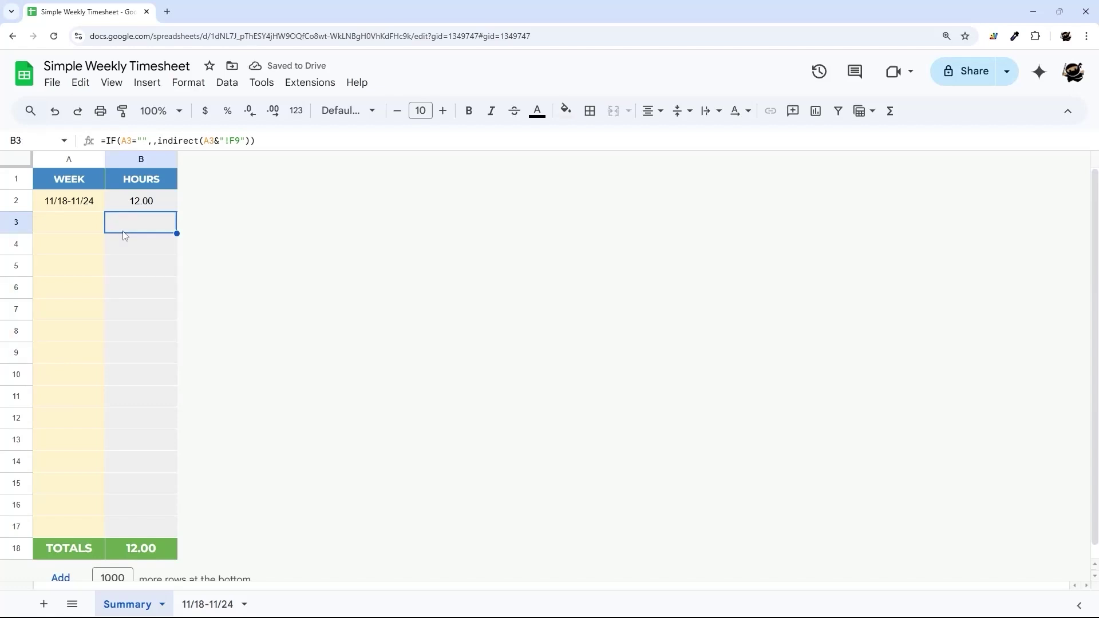
# Duplicate the 11/18-11/24 sheet and set its first date in A2 to November 25
pyautogui.click(246, 605)
pyautogui.click(206, 381)
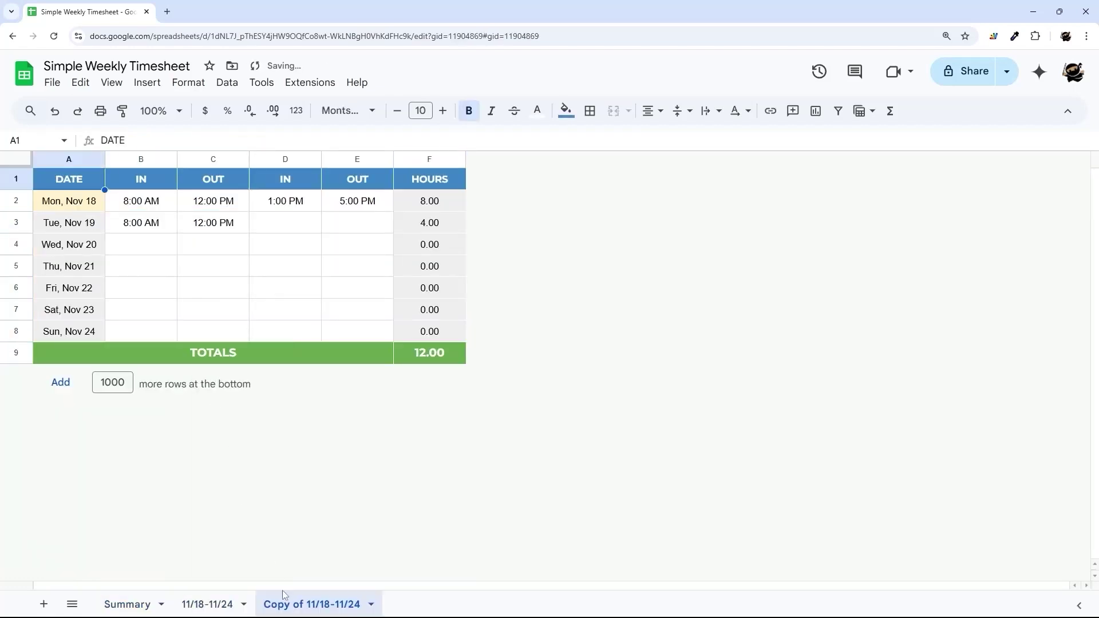
pyautogui.rightClick(287, 604)
pyautogui.click(68, 199)
pyautogui.doubleClick(68, 199)
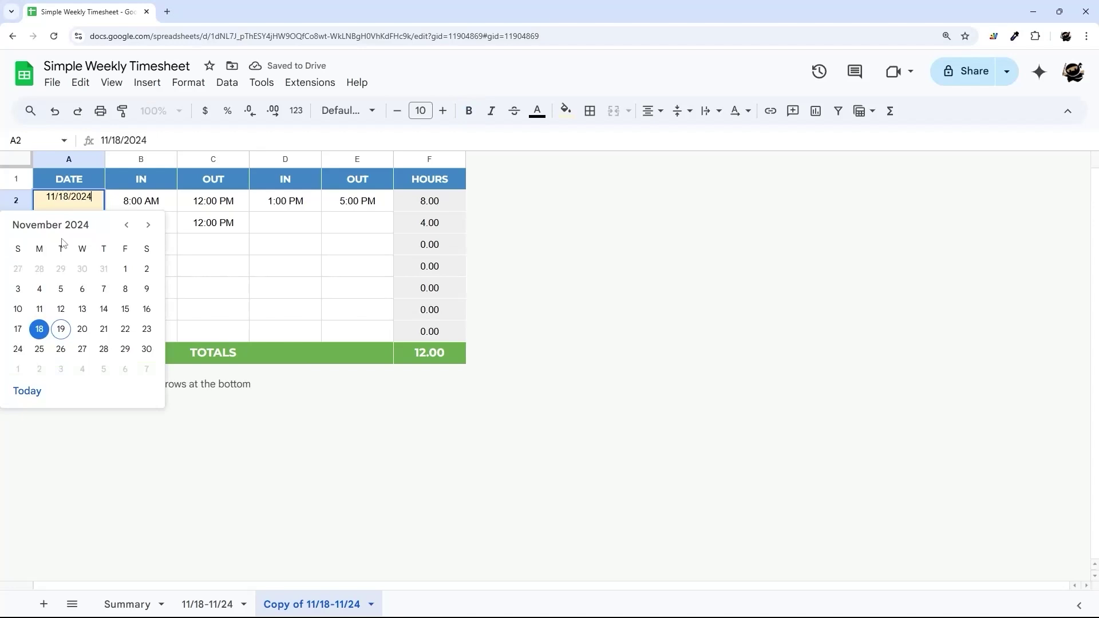
pyautogui.click(39, 349)
# Rename the copied sheet to 11/25-12/1
pyautogui.rightClick(364, 614)
pyautogui.click(304, 429)
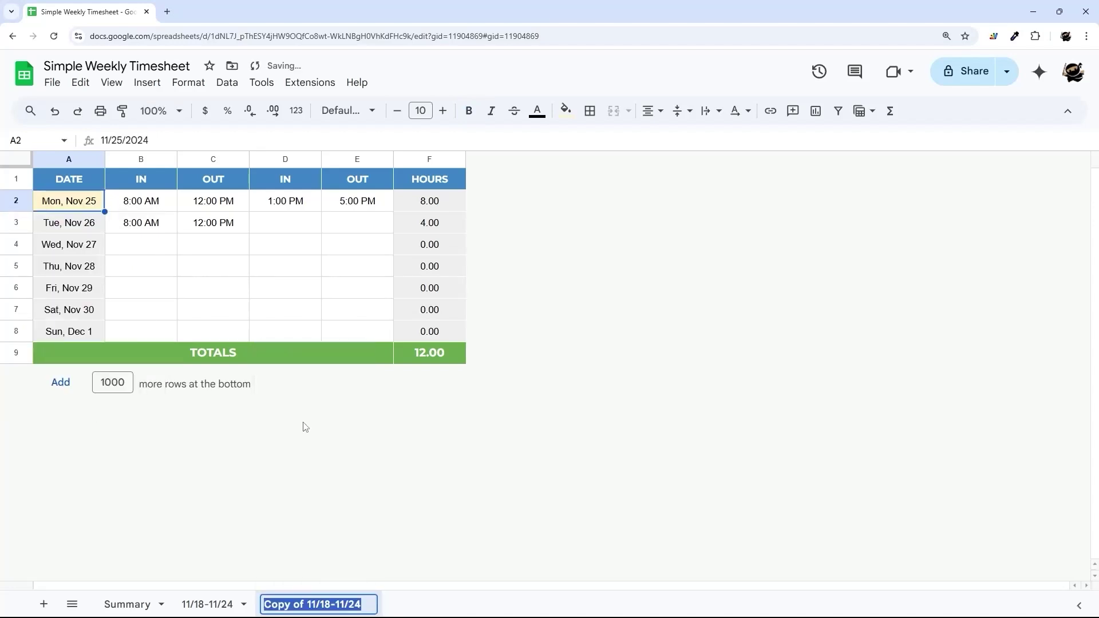
pyautogui.write('11/2')
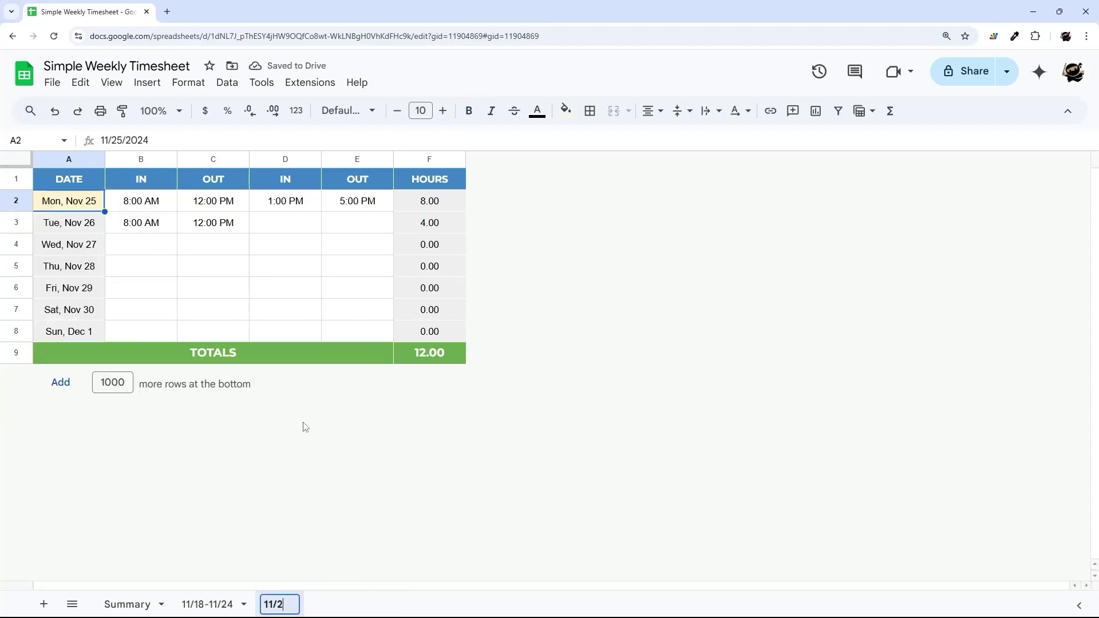
pyautogui.write('5-12/1')
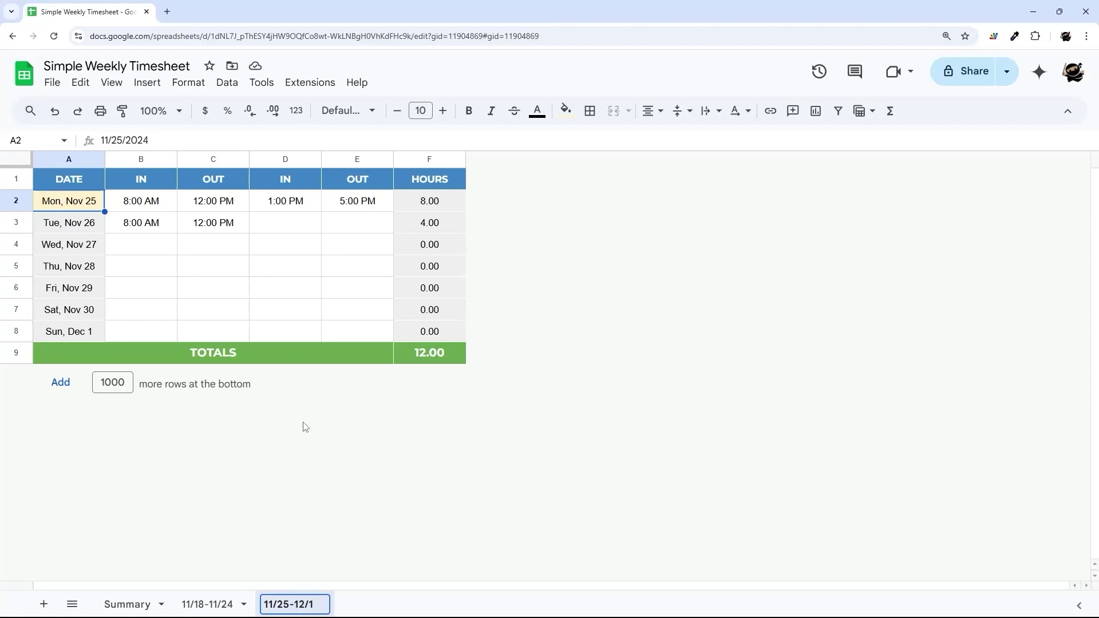
pyautogui.press('Return')
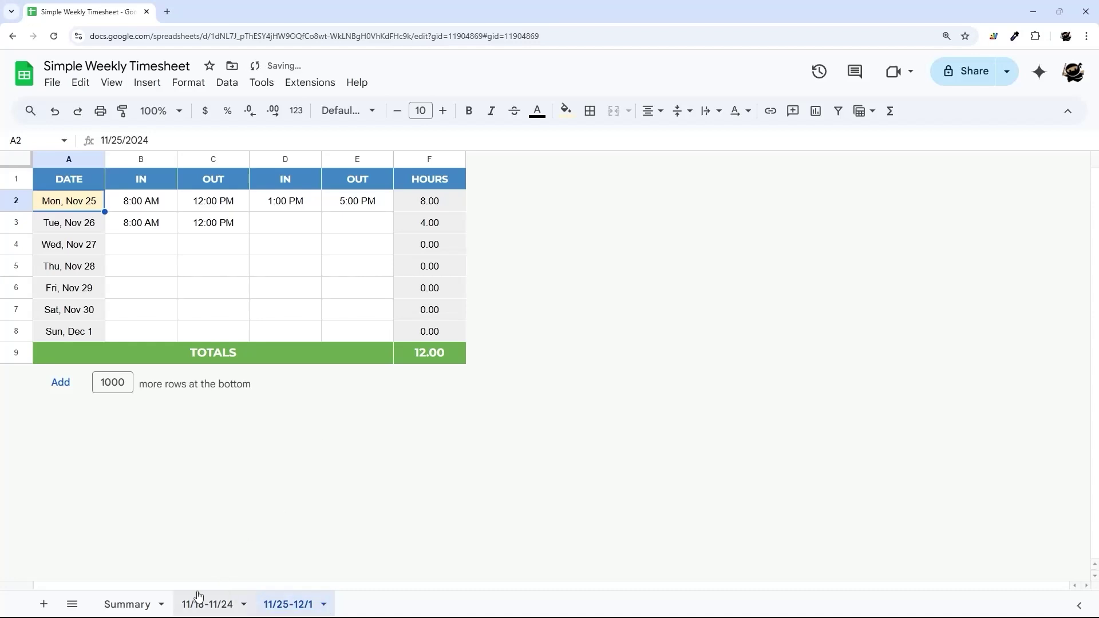
pyautogui.click(131, 604)
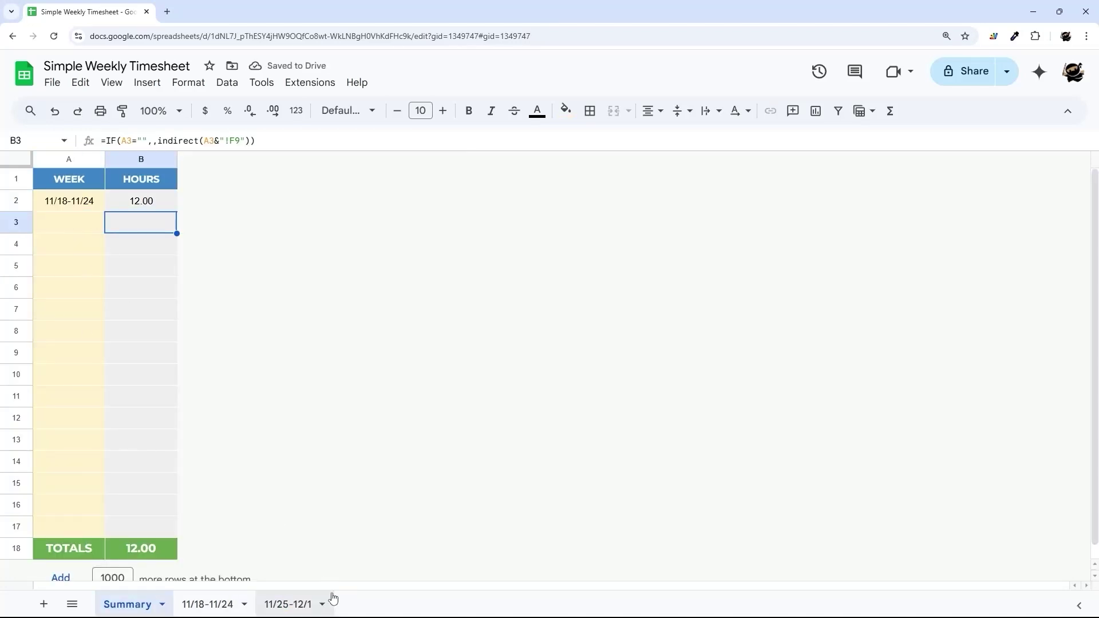
# Copy the sheet name 11/25-12/1 and paste it into Summary cell A3
pyautogui.rightClick(293, 604)
pyautogui.click(269, 398)
pyautogui.hotkey('ctrl', 'c')
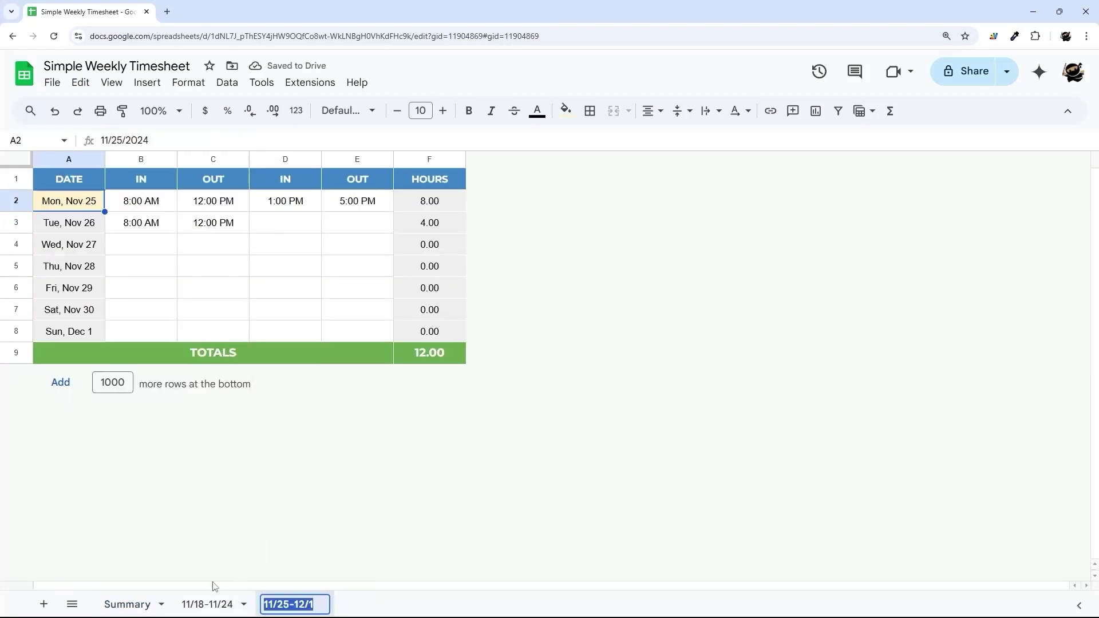
pyautogui.click(127, 604)
pyautogui.doubleClick(79, 228)
pyautogui.hotkey('ctrl', 'v')
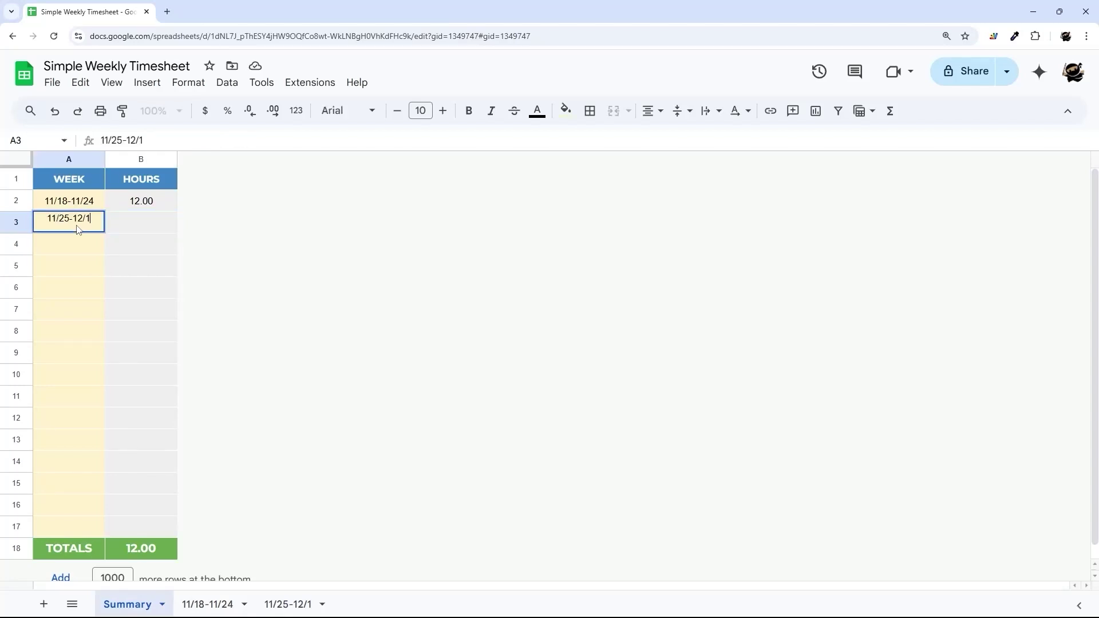
pyautogui.press('Return')
pyautogui.click(160, 221)
# Log Tuesday 1pm to 5pm in D3:E3 on 11/25-12/1, giving 16.00 hours
pyautogui.click(297, 603)
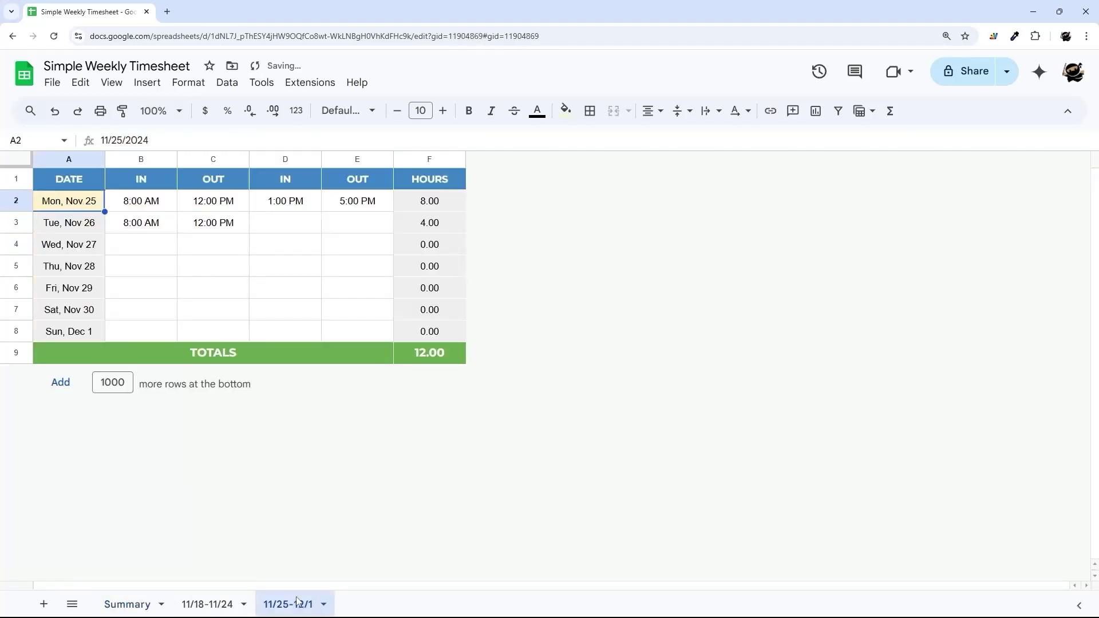
pyautogui.click(272, 223)
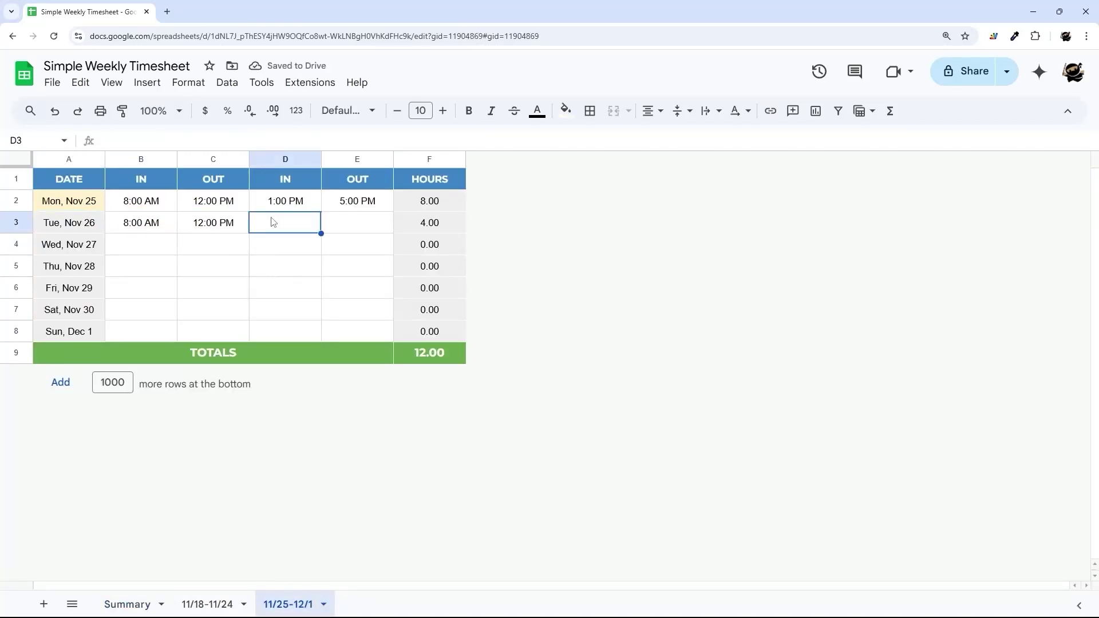
pyautogui.write('1pm')
pyautogui.press('Tab')
pyautogui.write('5pm')
pyautogui.press('Return')
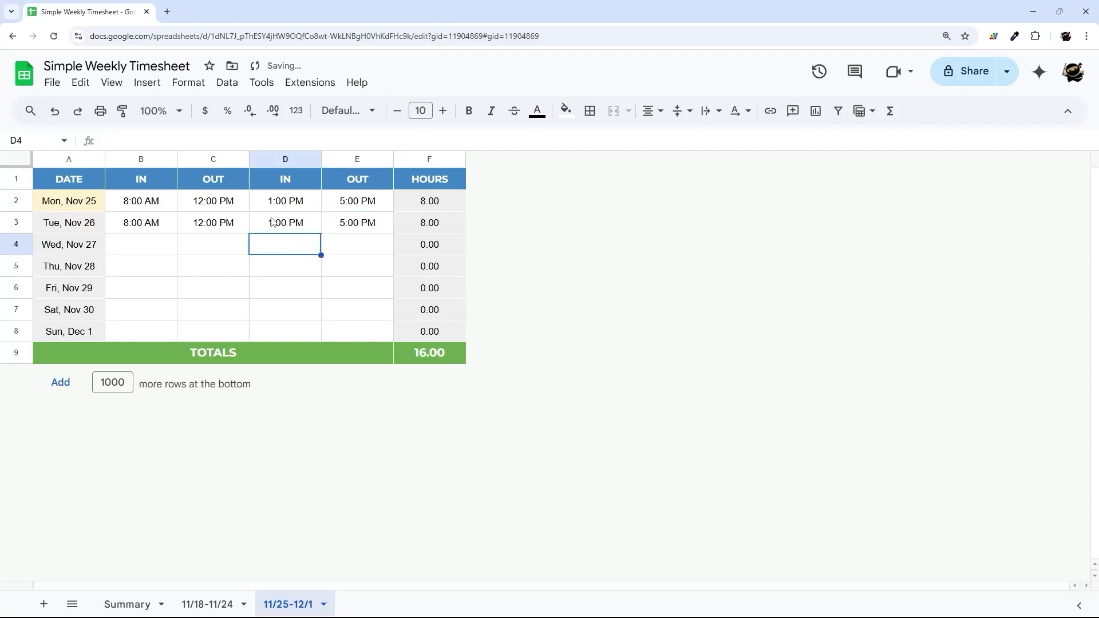
pyautogui.click(426, 359)
pyautogui.click(127, 605)
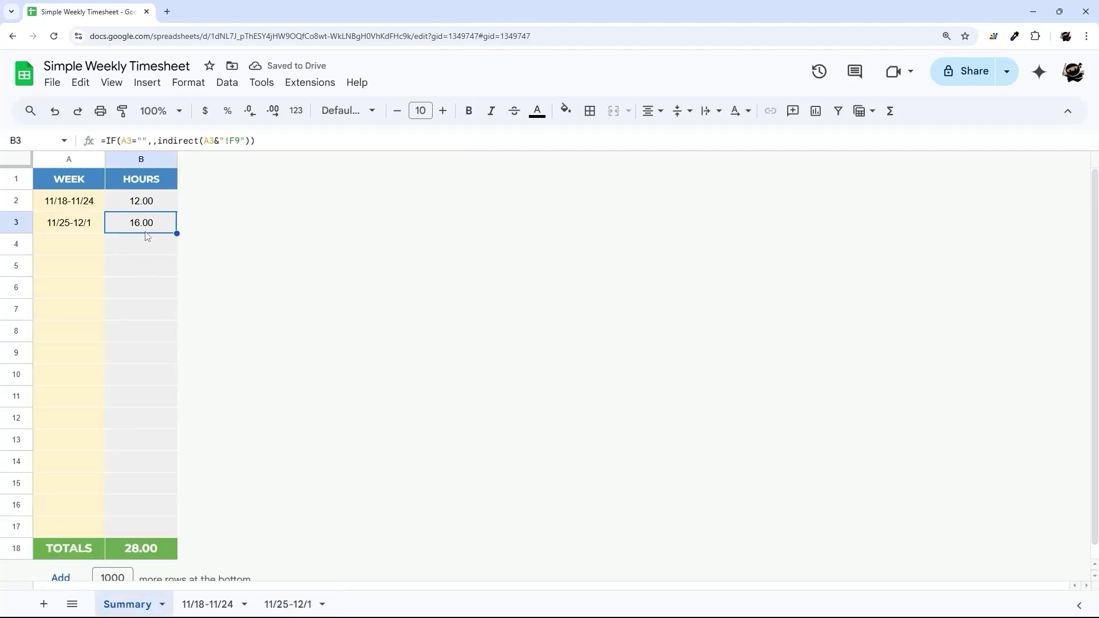
pyautogui.click(143, 205)
pyautogui.click(141, 225)
pyautogui.click(207, 605)
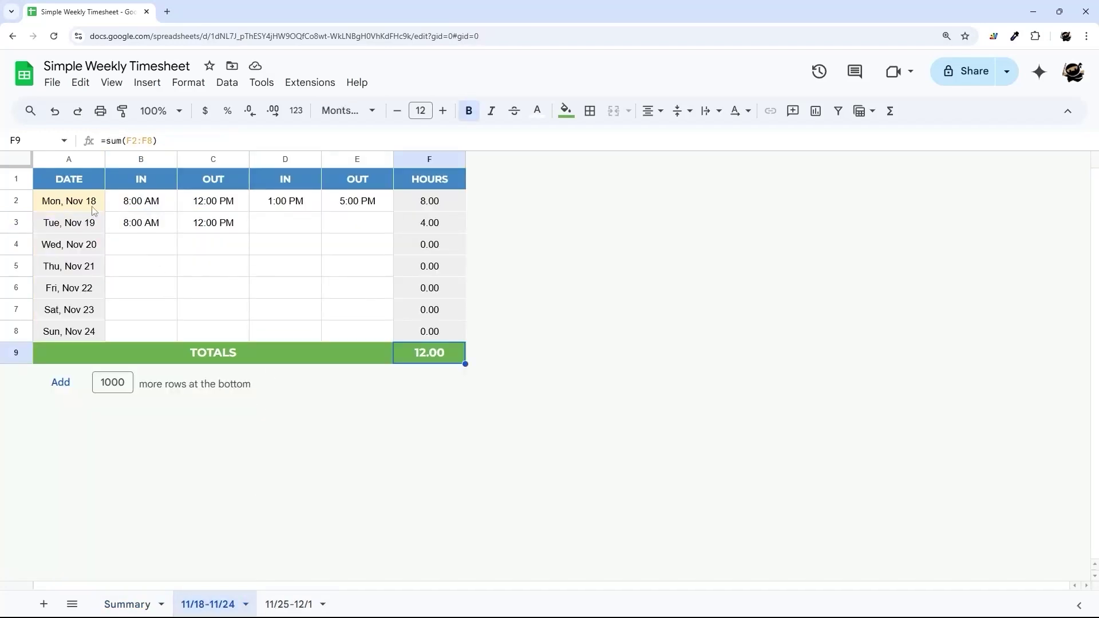
pyautogui.moveTo(62, 186); pyautogui.dragTo(404, 365)
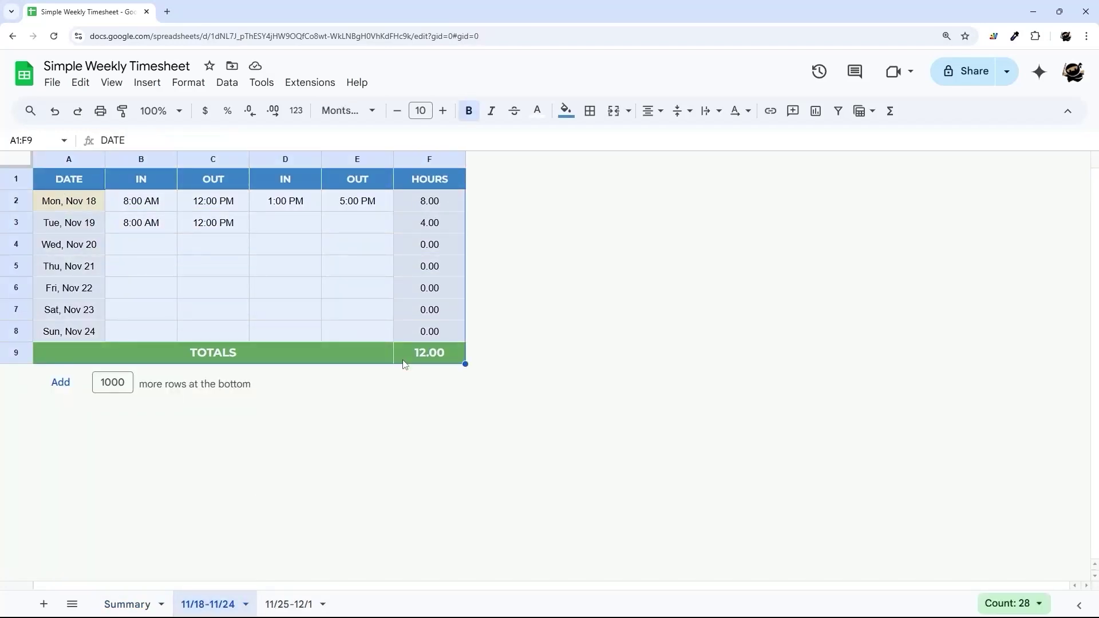
pyautogui.click(126, 604)
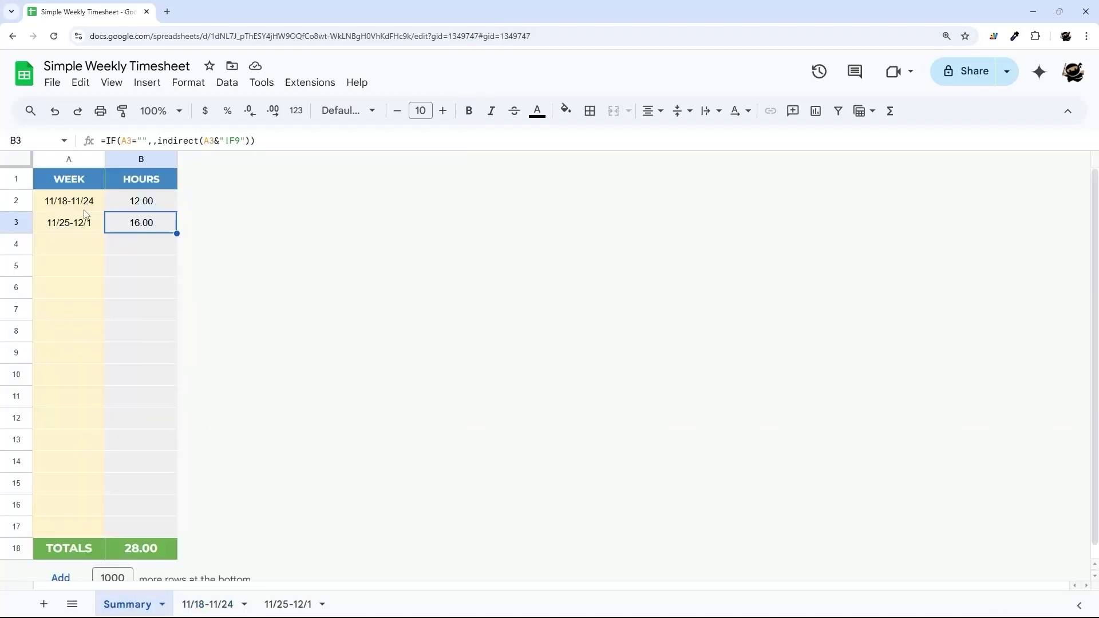